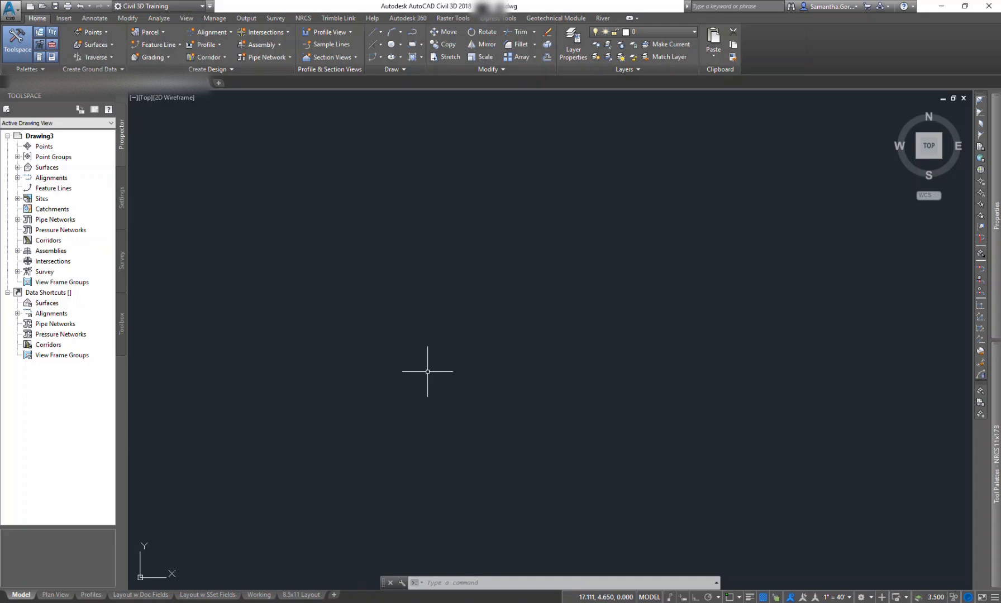
- Open the drawing settings with EDITDRAWINGSETTINGS and set the zone category to USA, New Mexico
click(494, 582)
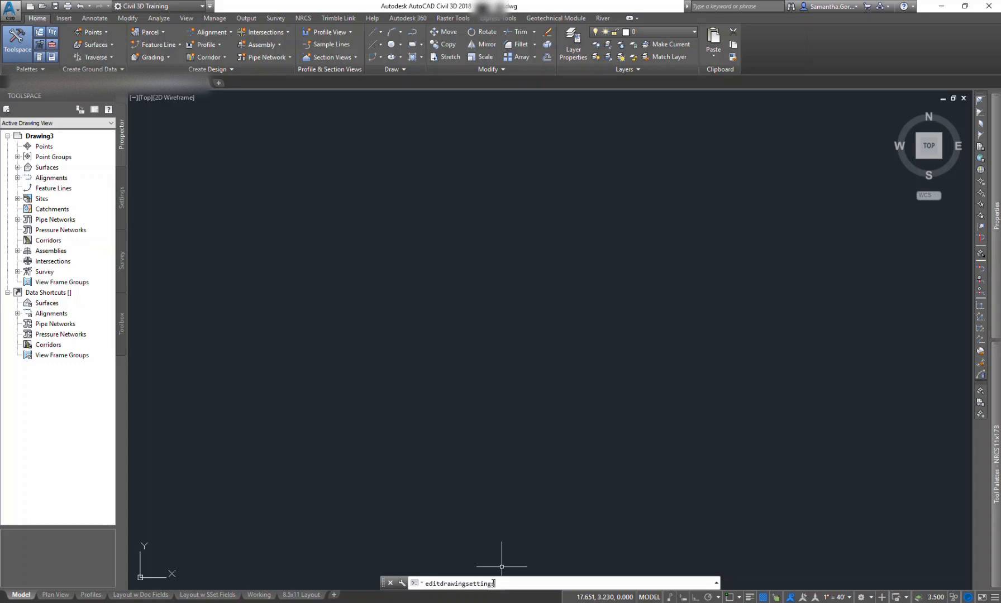
key(Return)
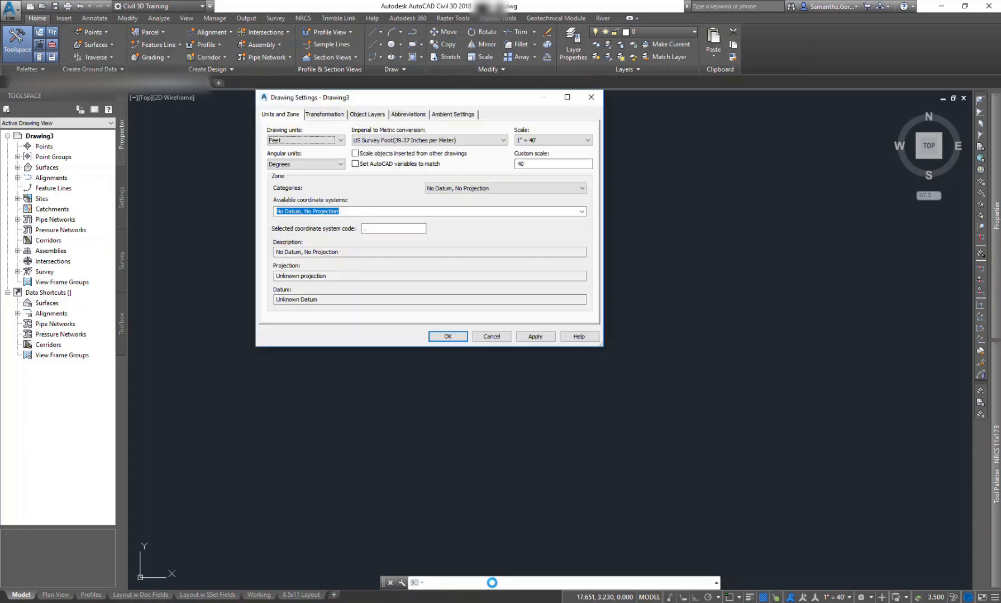
click(503, 188)
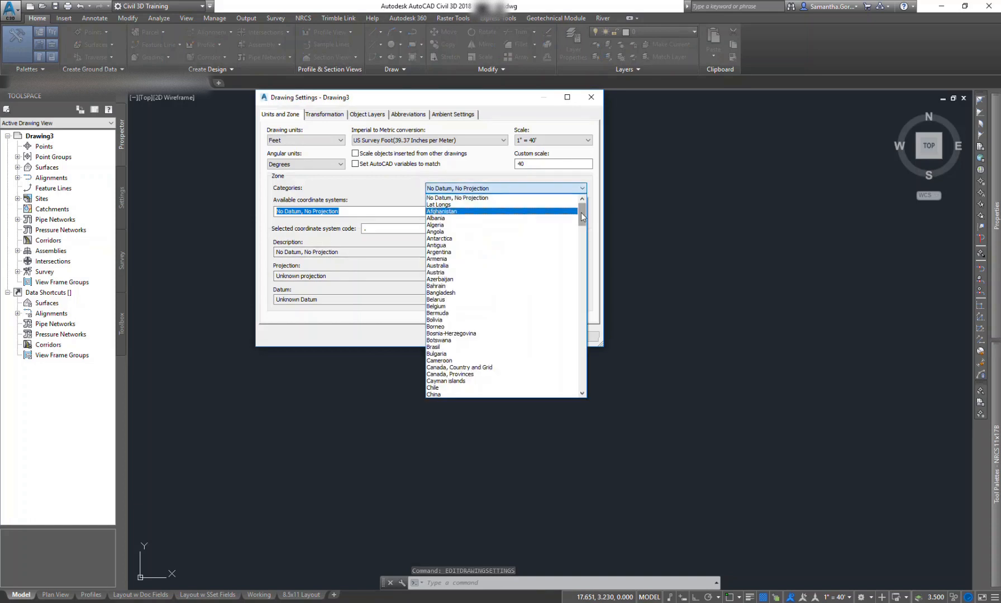
drag(582, 217, 579, 259)
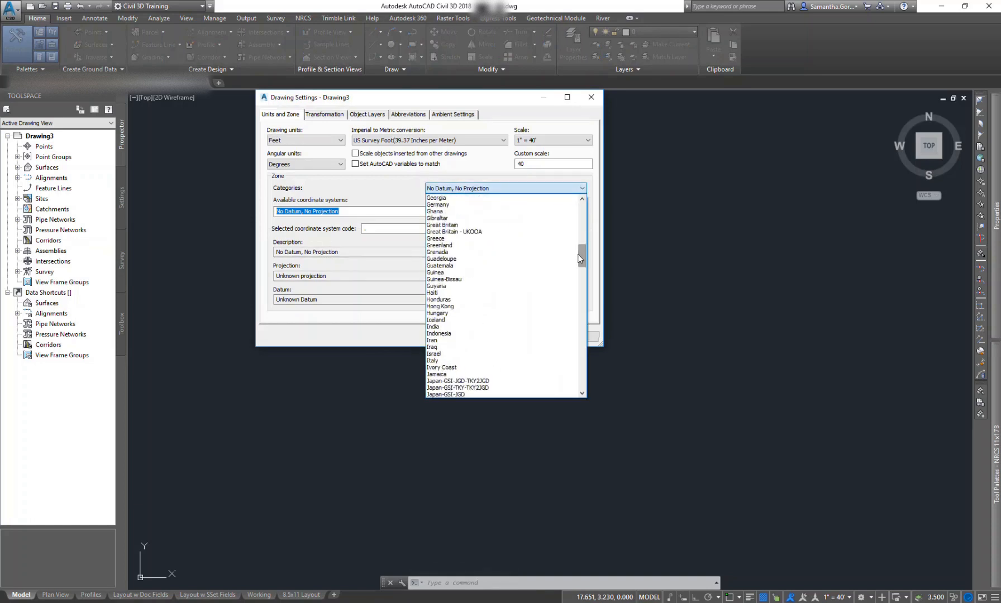
key(u)
scroll(537, 329, down, 1)
scroll(537, 329, down, 10)
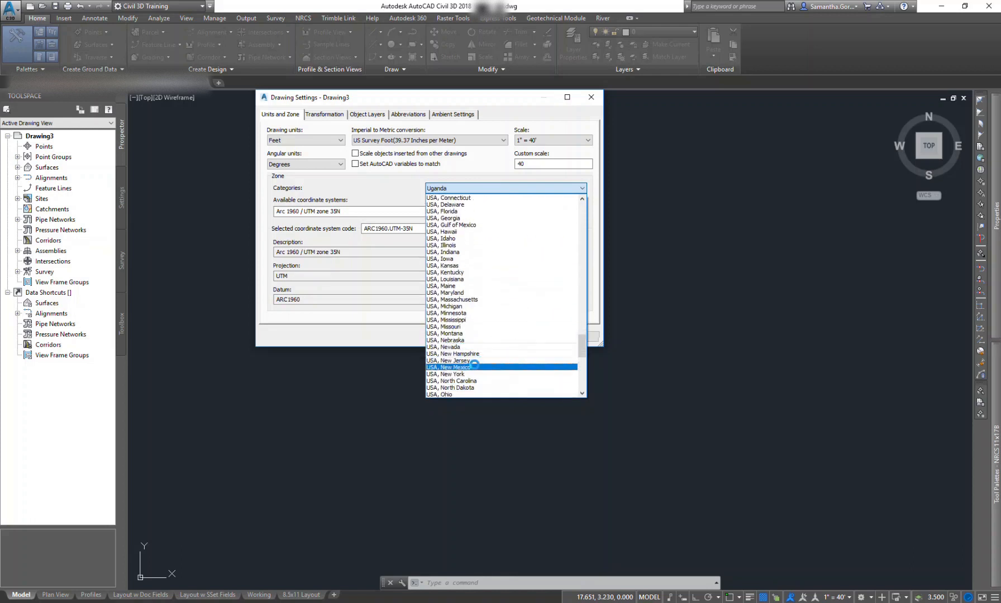
click(472, 367)
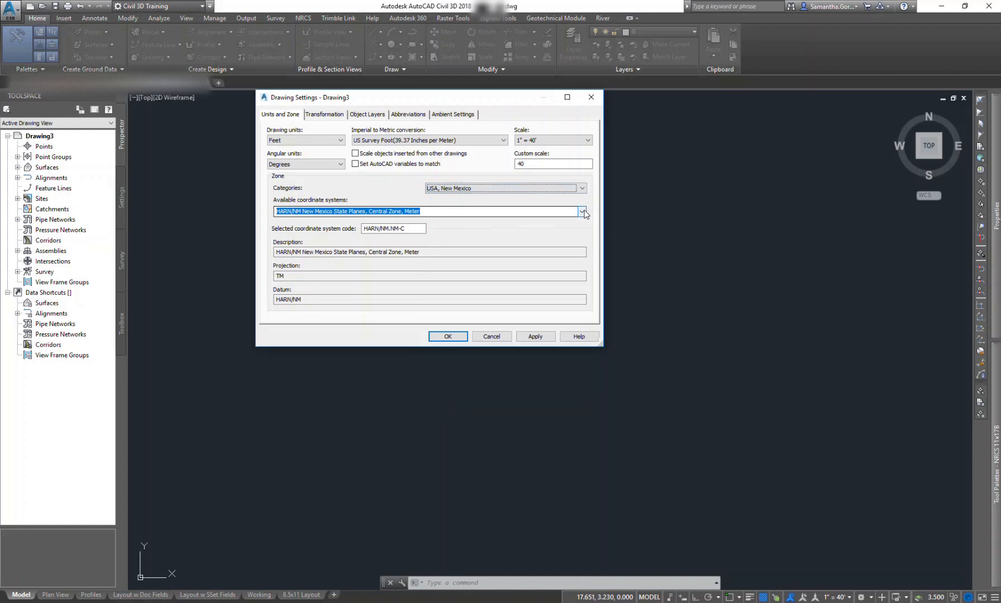
- Assign the NAD83 New Mexico State Planes, East Zone, US Foot coordinate system and apply it to the drawing
click(582, 212)
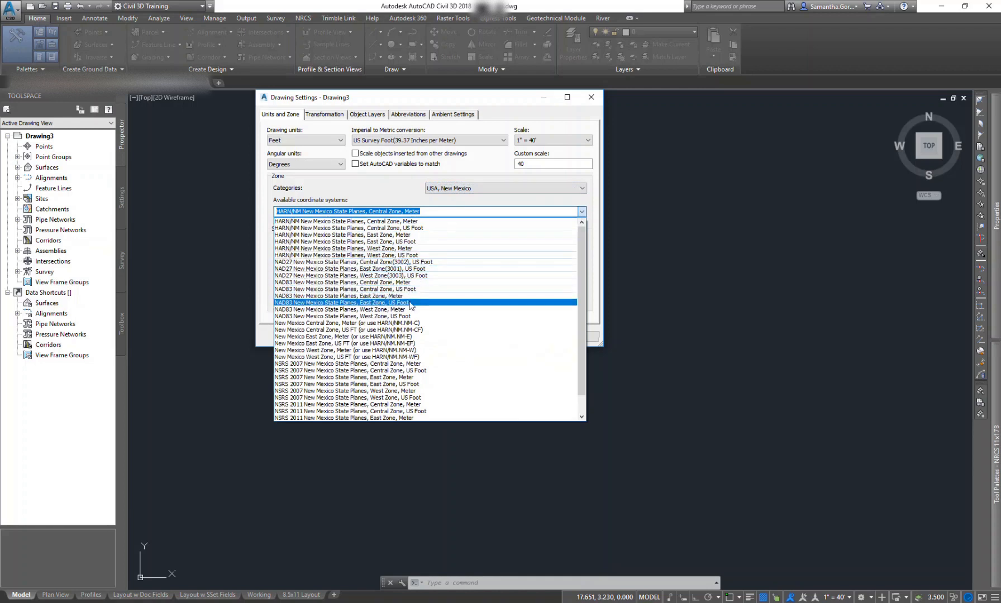
click(391, 303)
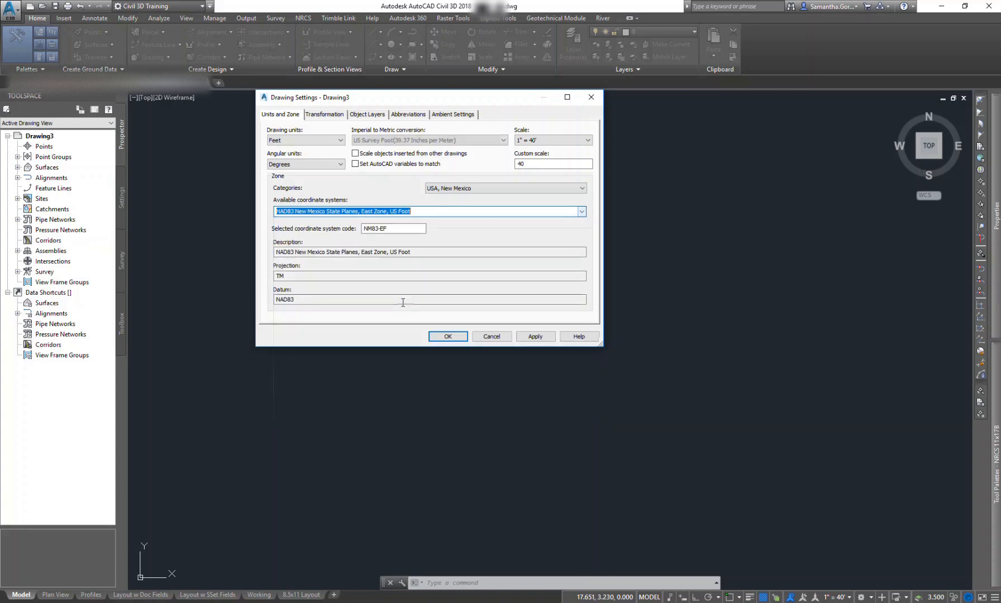
click(531, 336)
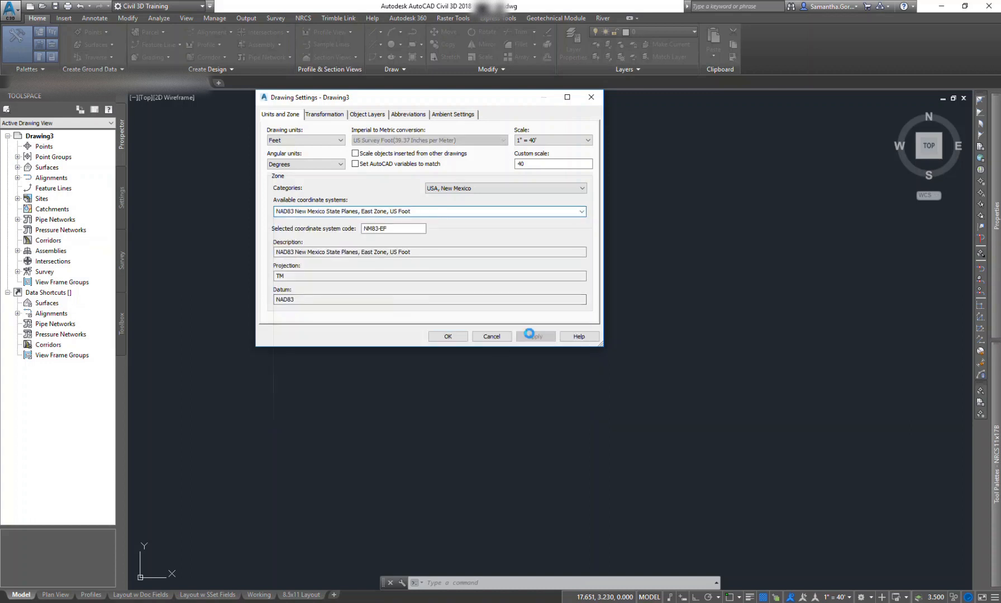
click(448, 338)
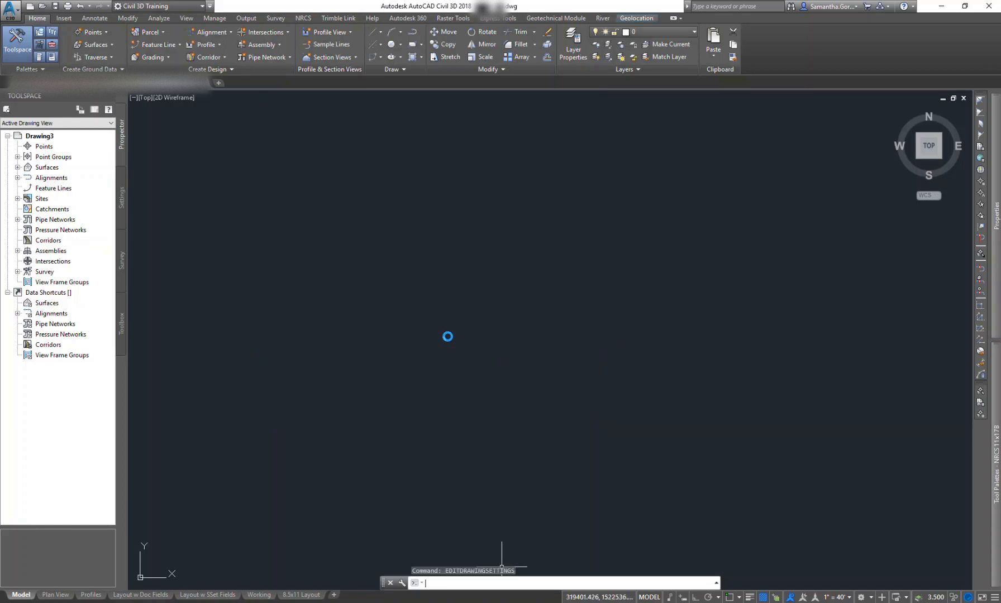
- Start a points-from-file import and add the 4-19-19 survey CSV file from the project folder
click(62, 18)
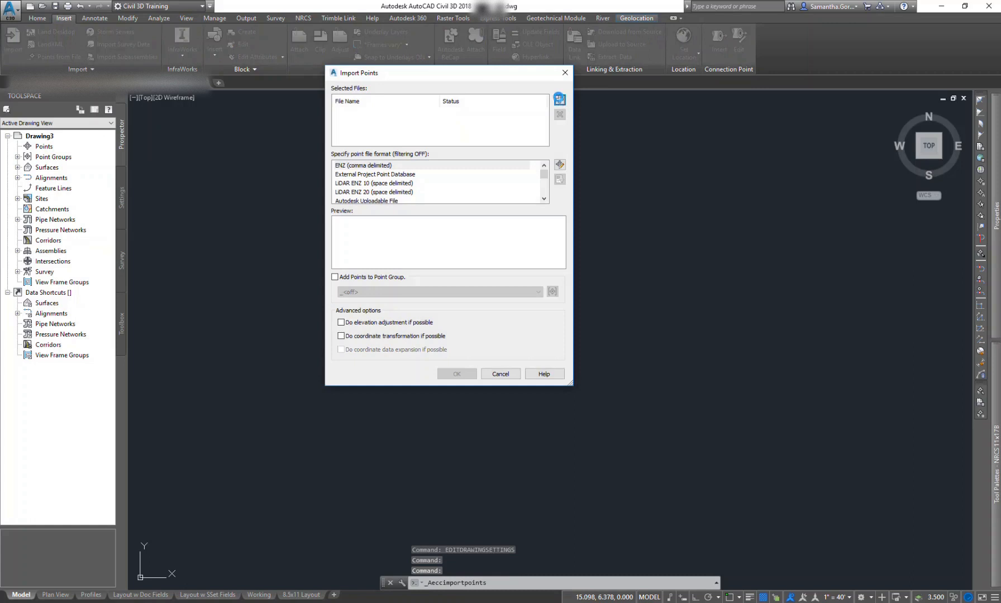
click(559, 100)
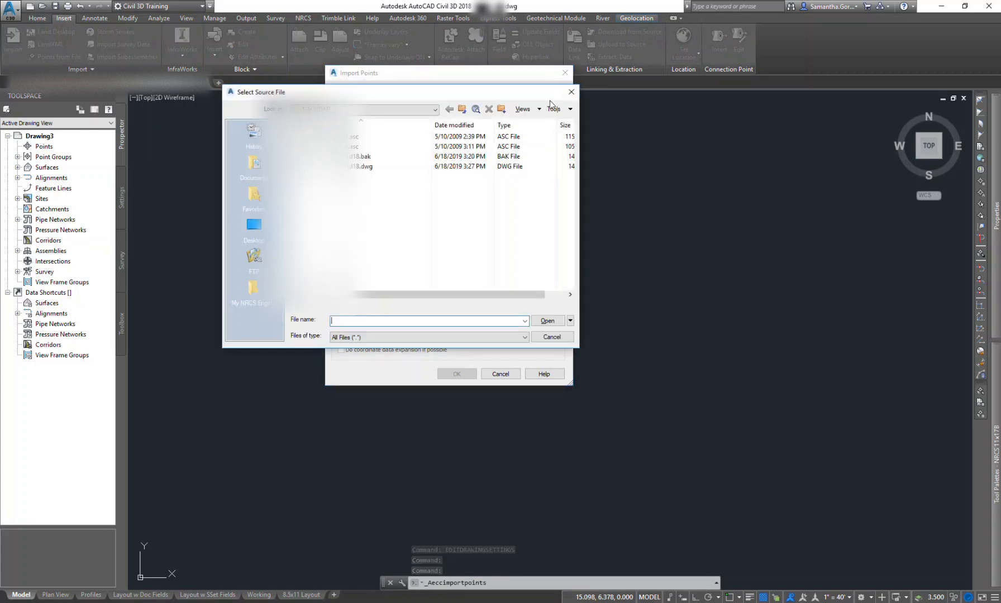
click(254, 164)
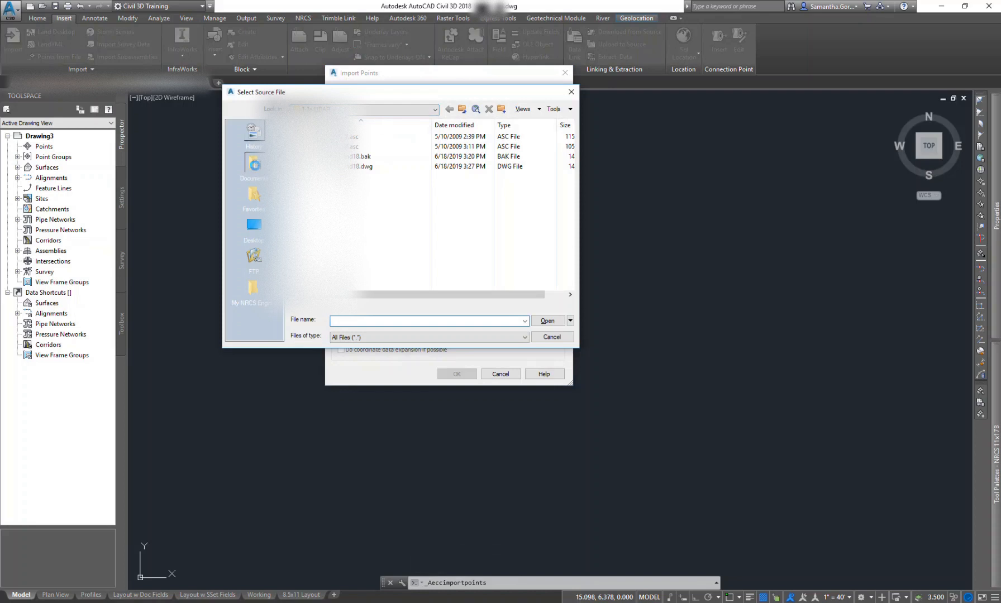
double_click(392, 255)
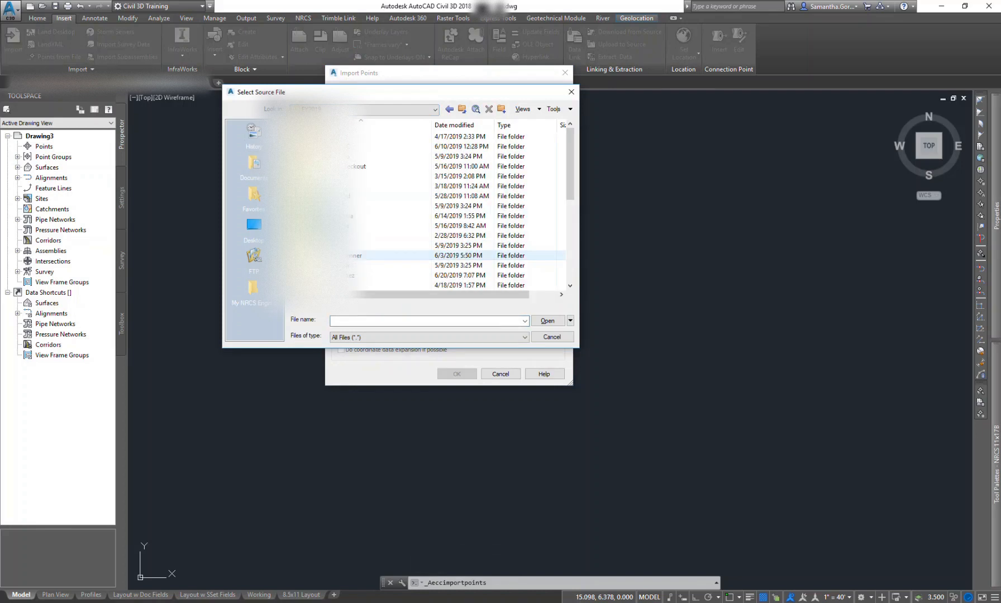
click(391, 226)
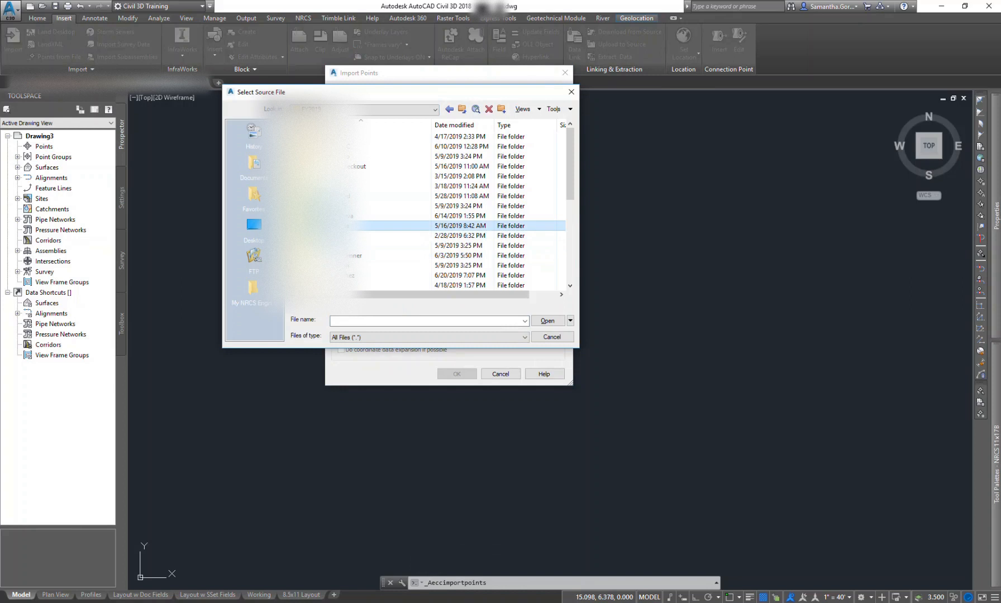
double_click(391, 225)
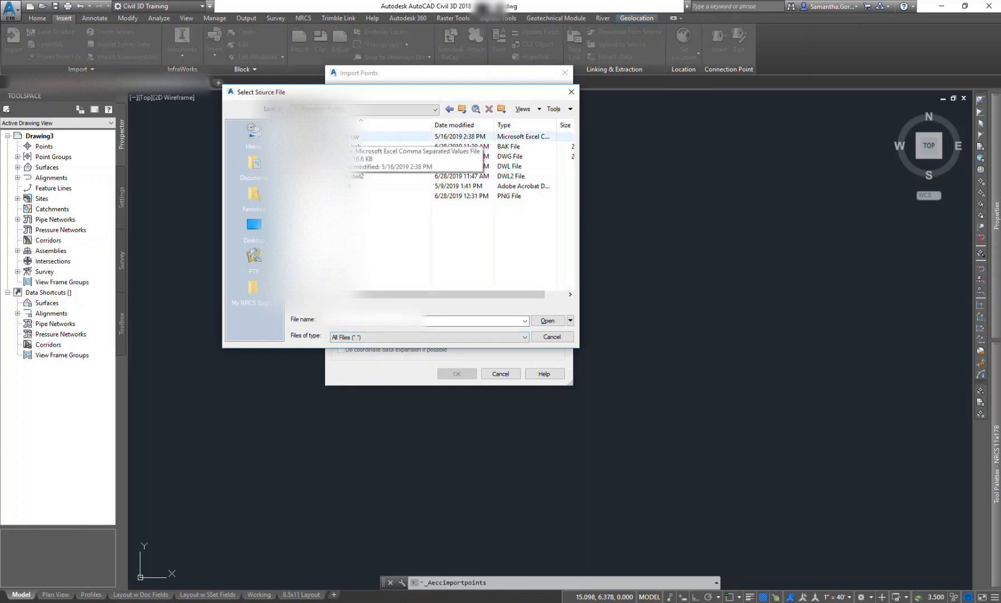
click(355, 137)
click(547, 322)
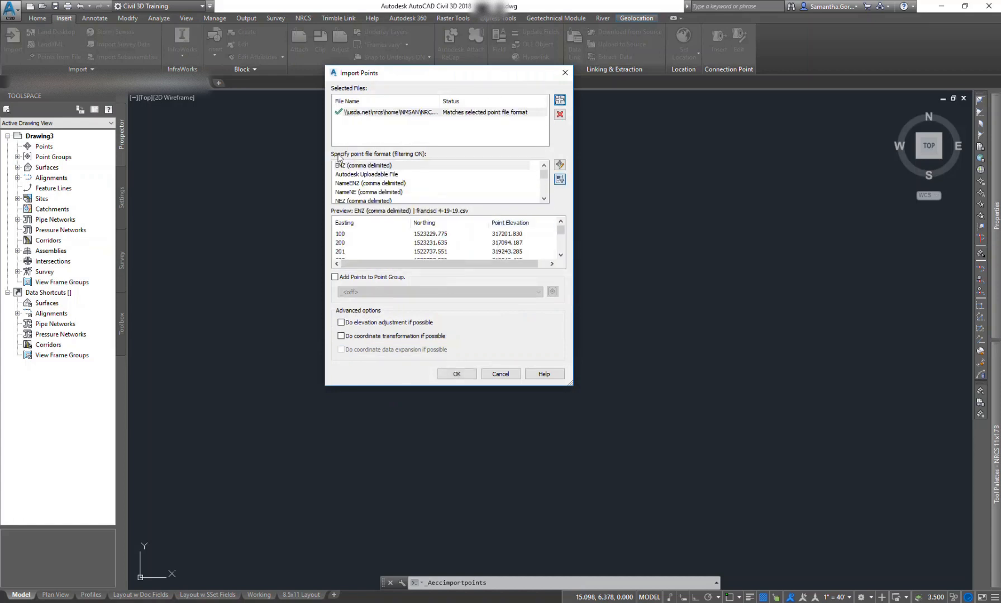
- Import the points in PNEZD (comma delimited) format, using the name template for all empty or duplicate point names
drag(547, 173, 546, 193)
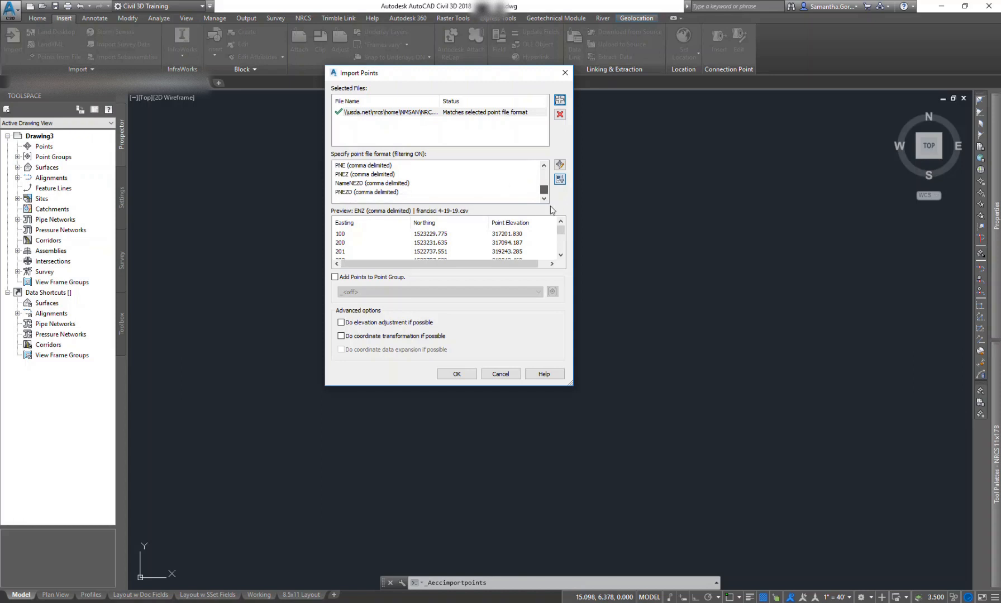
click(349, 193)
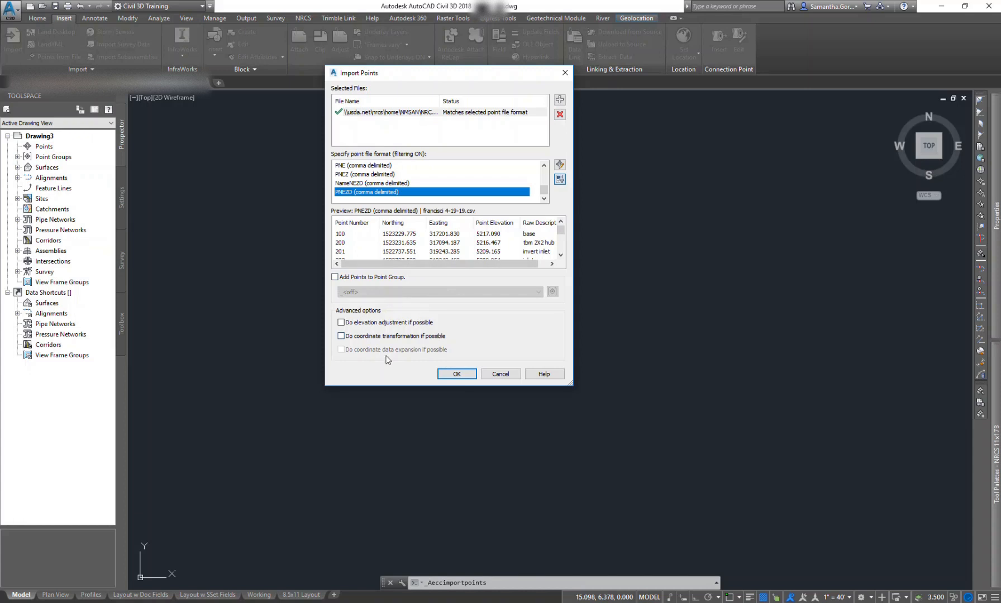
click(444, 374)
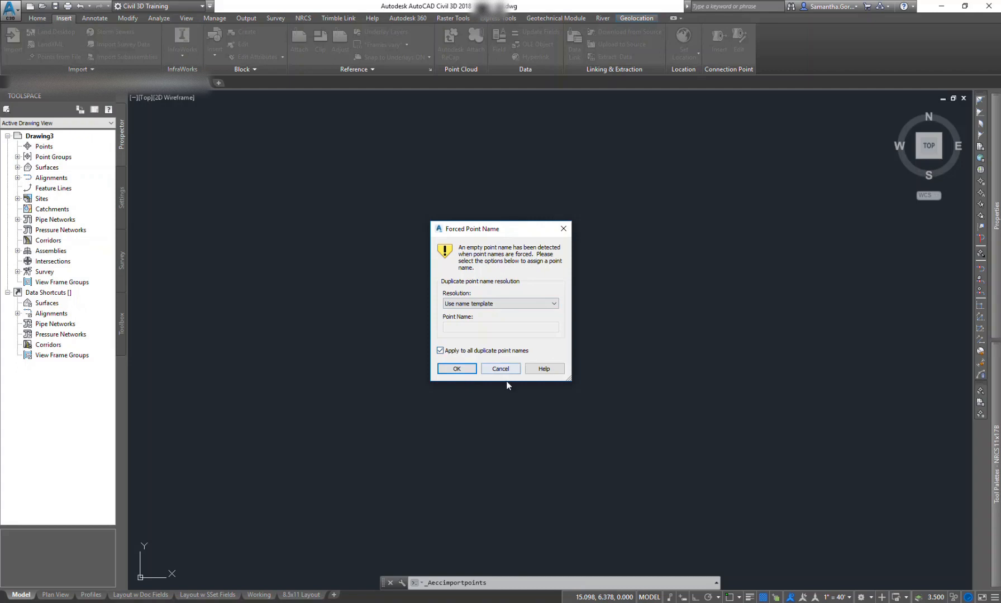
click(456, 369)
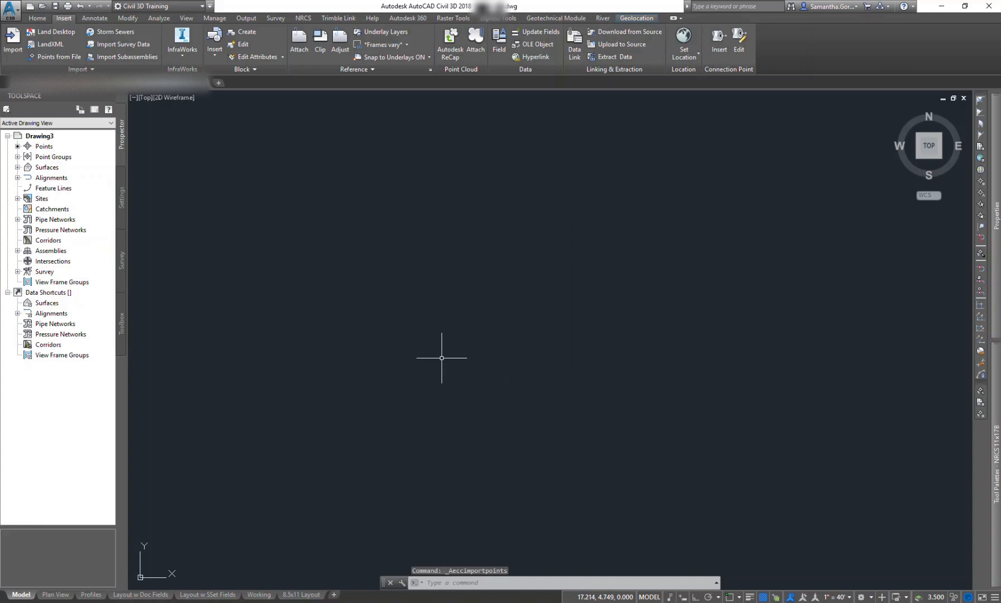
- Turn on the aerial online map behind the imported survey points
text(z)
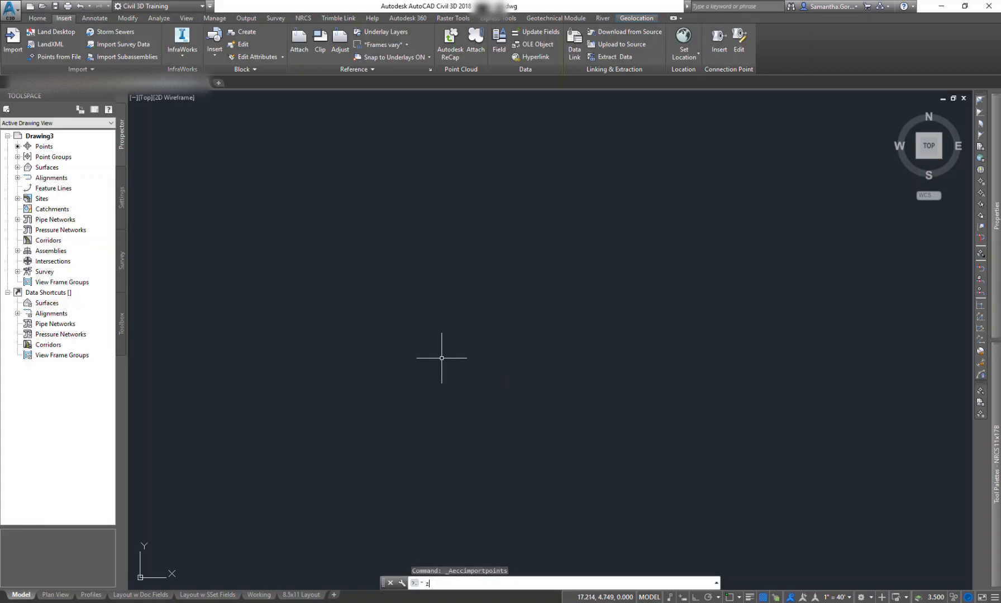
text(e)
key(Return)
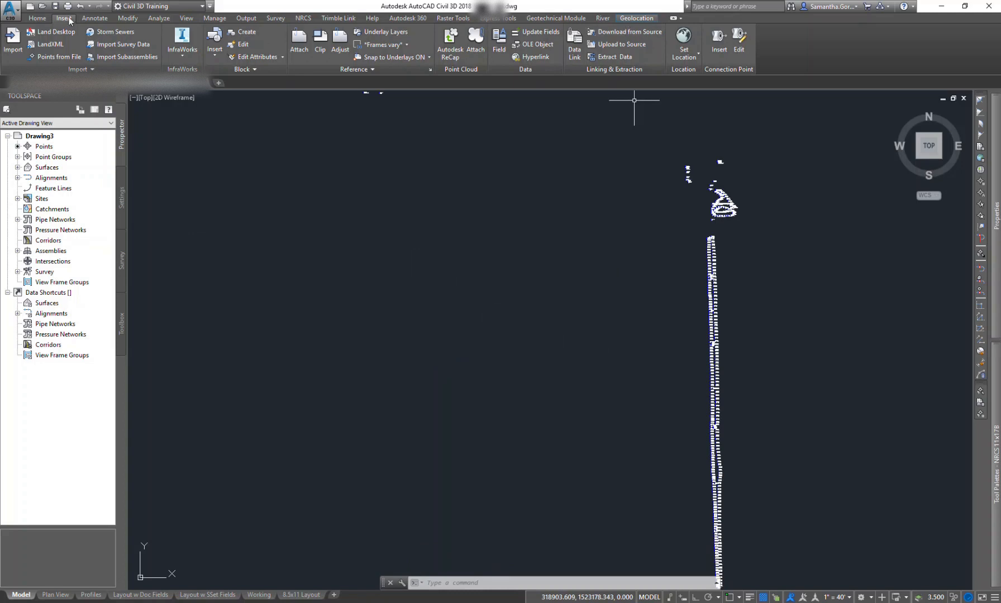
click(637, 18)
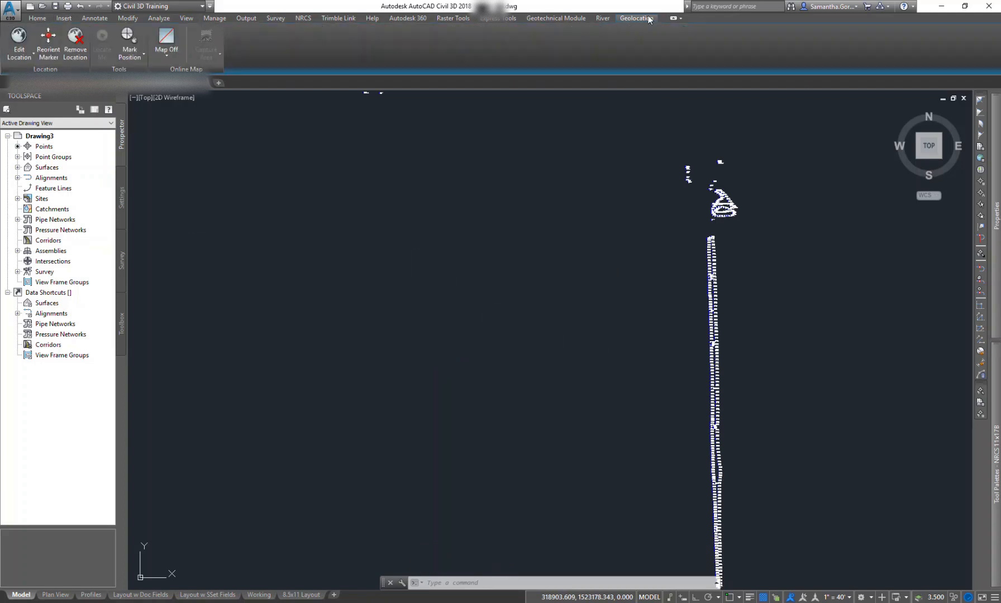
click(167, 60)
click(178, 137)
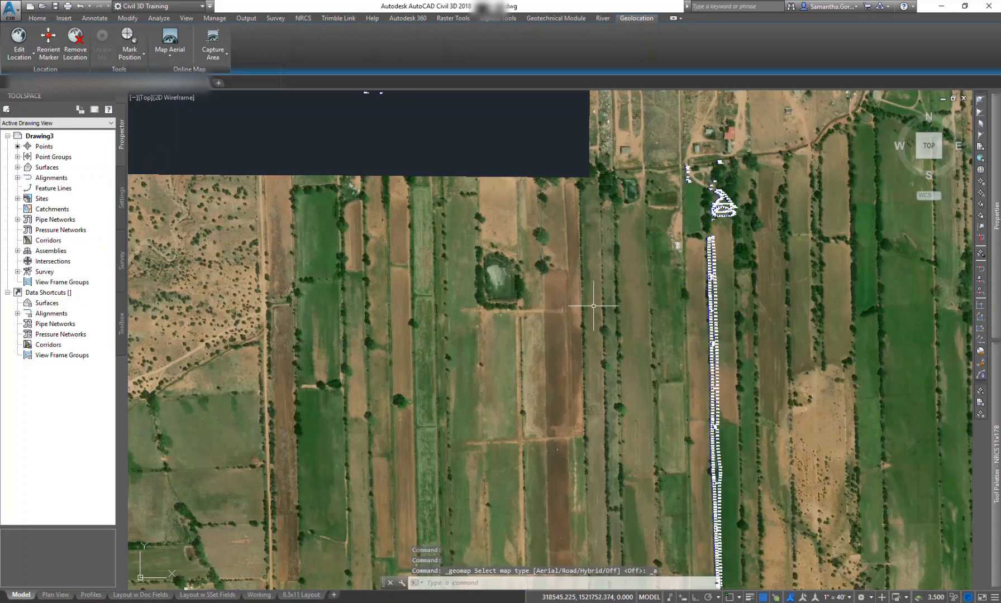
- Examine how the imported points line up with the aerial imagery, along the long field strip and around the pond field cluster
middle_drag(691, 258, 559, 384)
scroll(548, 348, up, 4)
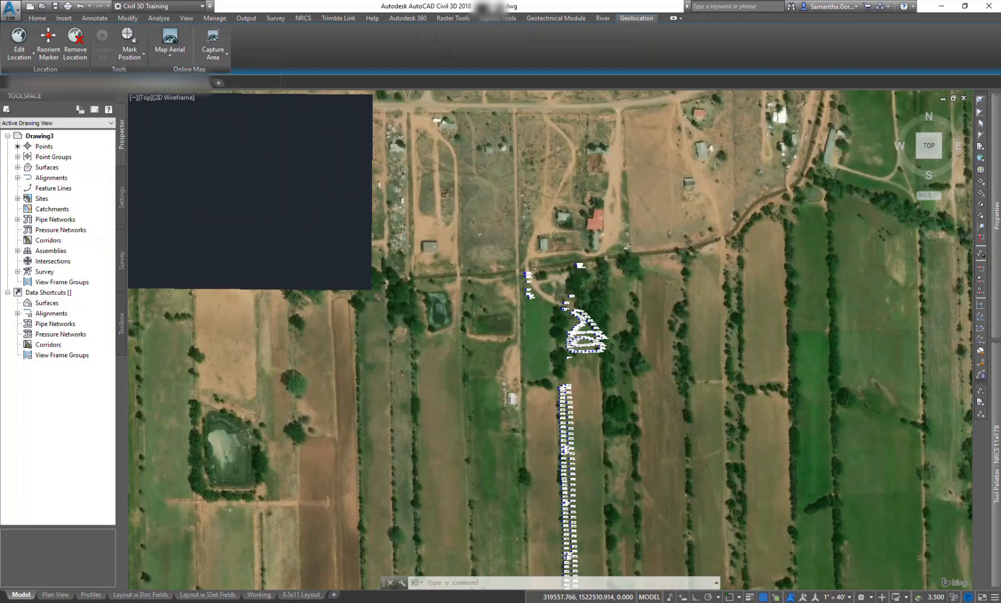
scroll(549, 347, down, 3)
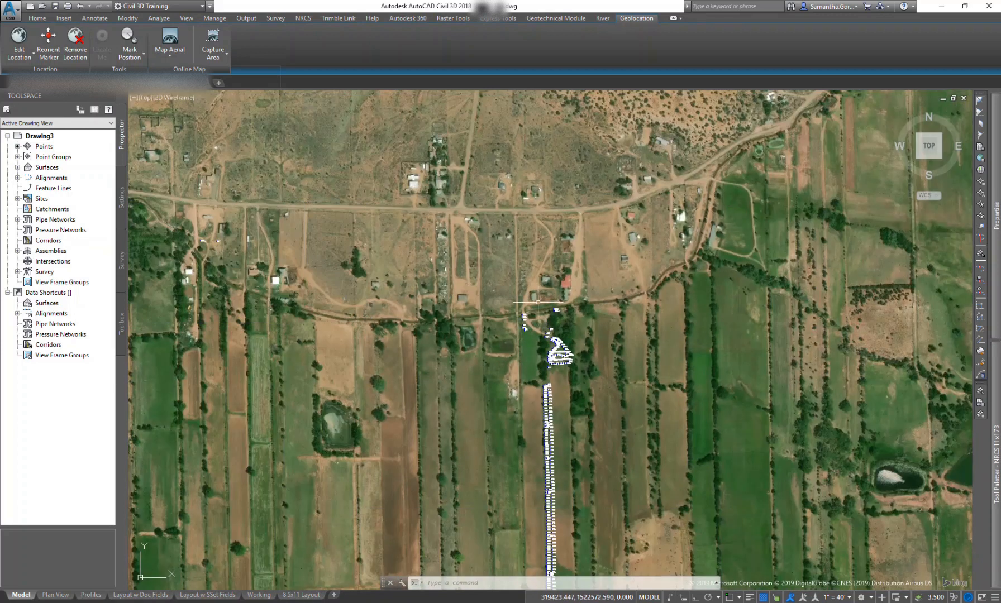
middle_drag(545, 352, 526, 160)
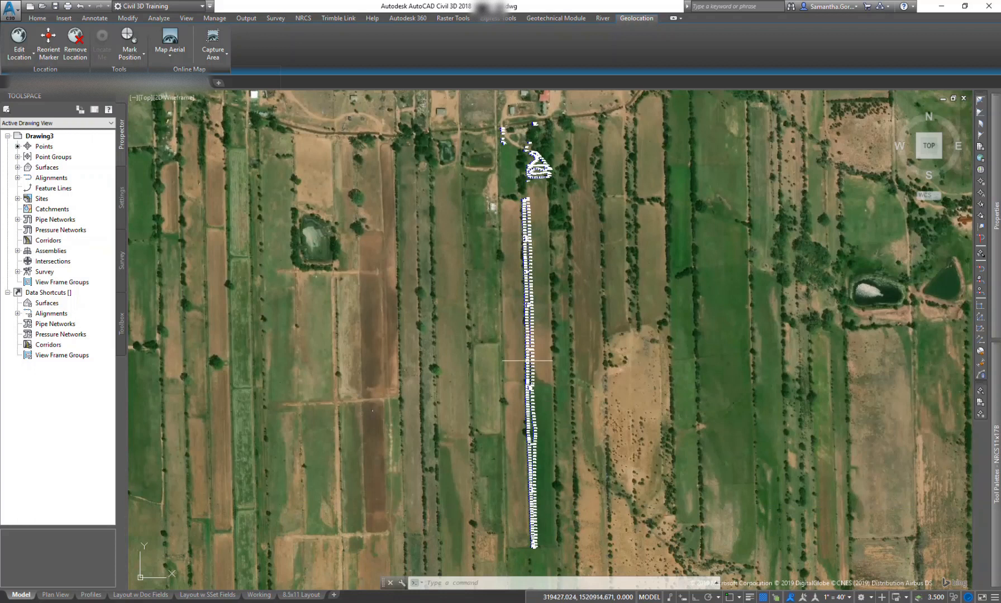
middle_drag(518, 217, 505, 428)
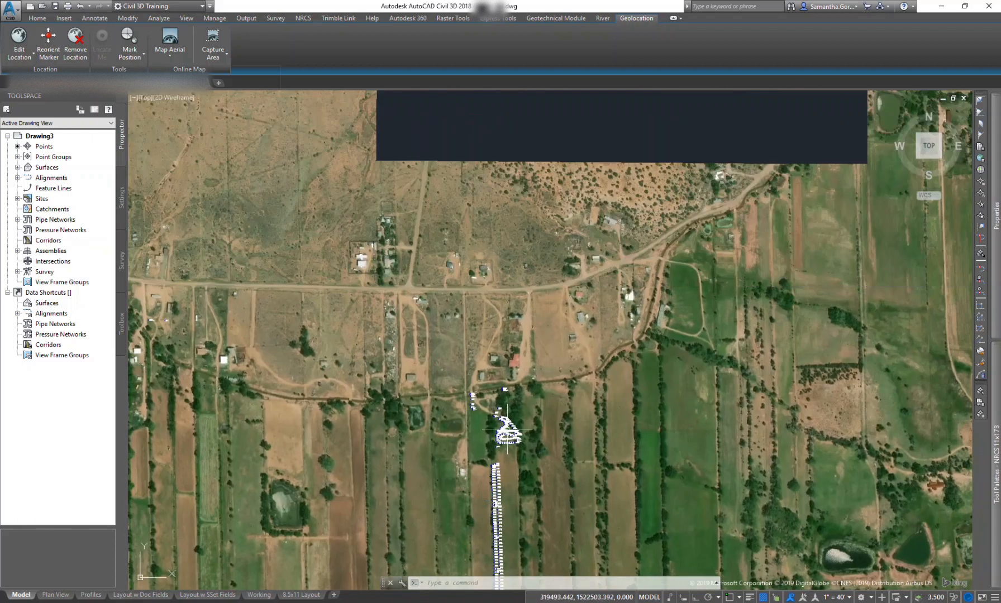
scroll(507, 429, up, 2)
scroll(523, 364, up, 2)
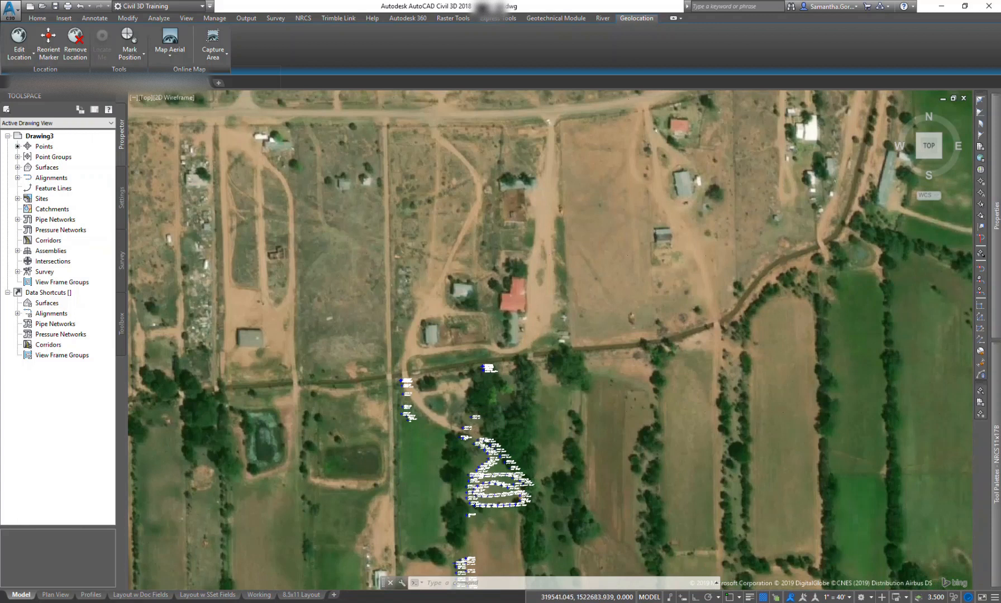
scroll(510, 409, up, 1)
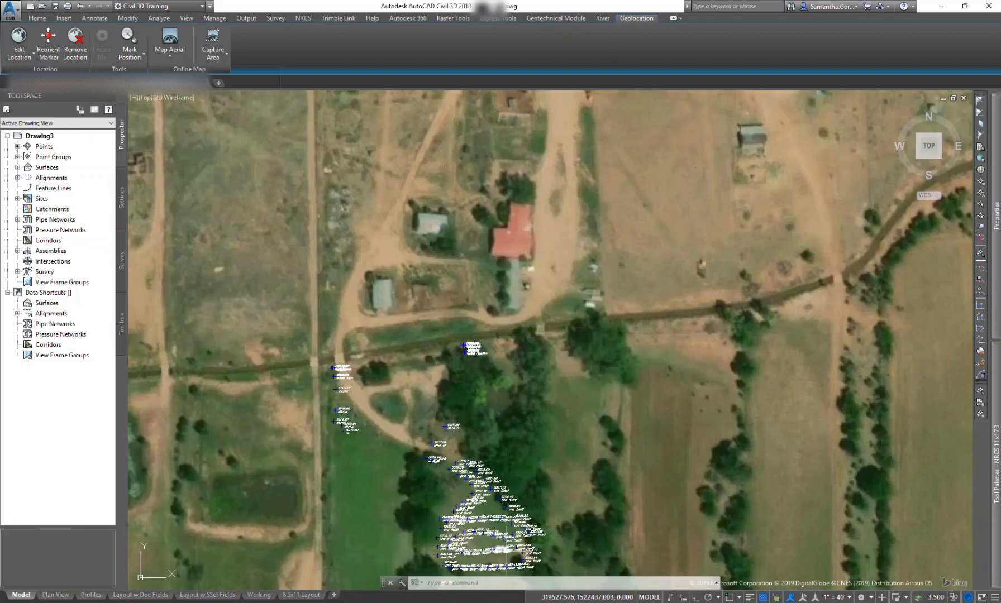
middle_drag(503, 545, 512, 425)
scroll(512, 427, up, 2)
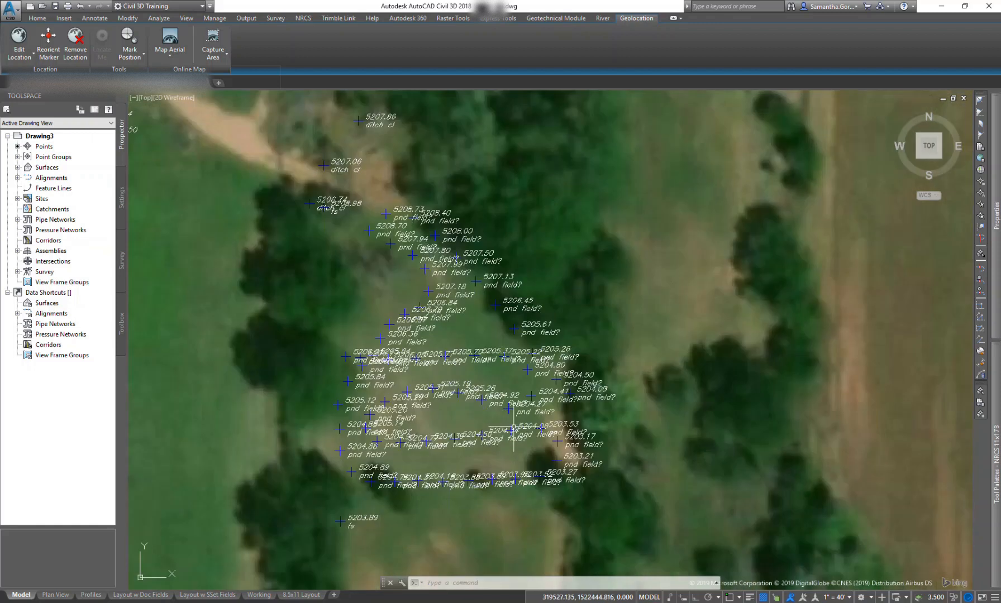
scroll(513, 428, down, 1)
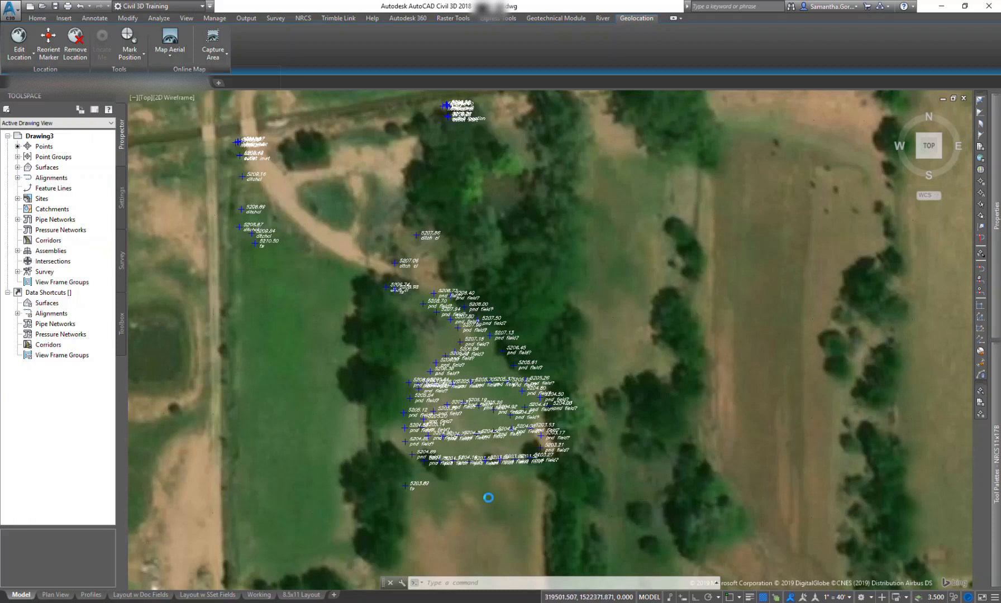
scroll(487, 496, down, 2)
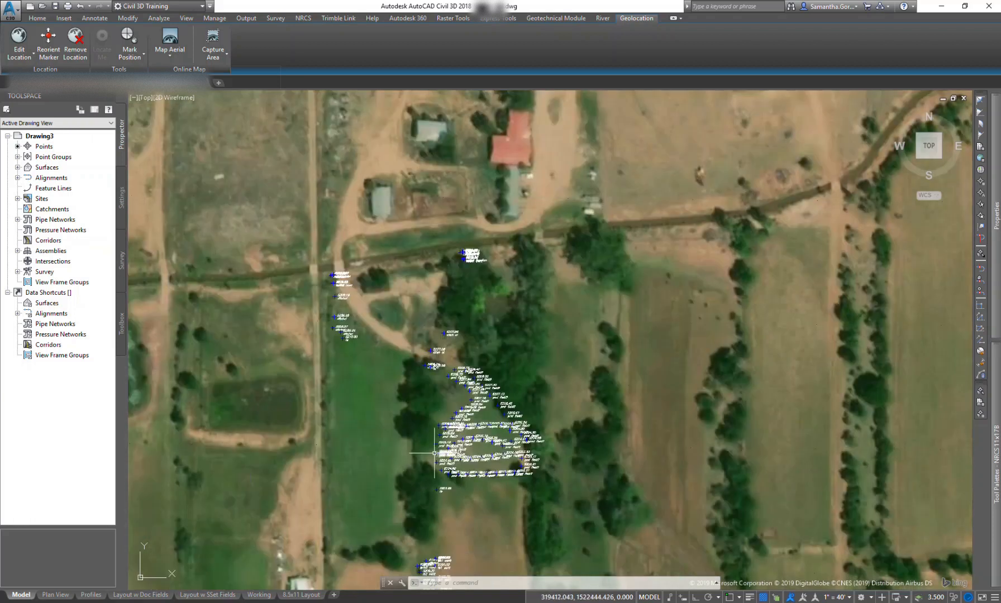
middle_drag(434, 453, 415, 381)
scroll(428, 398, up, 2)
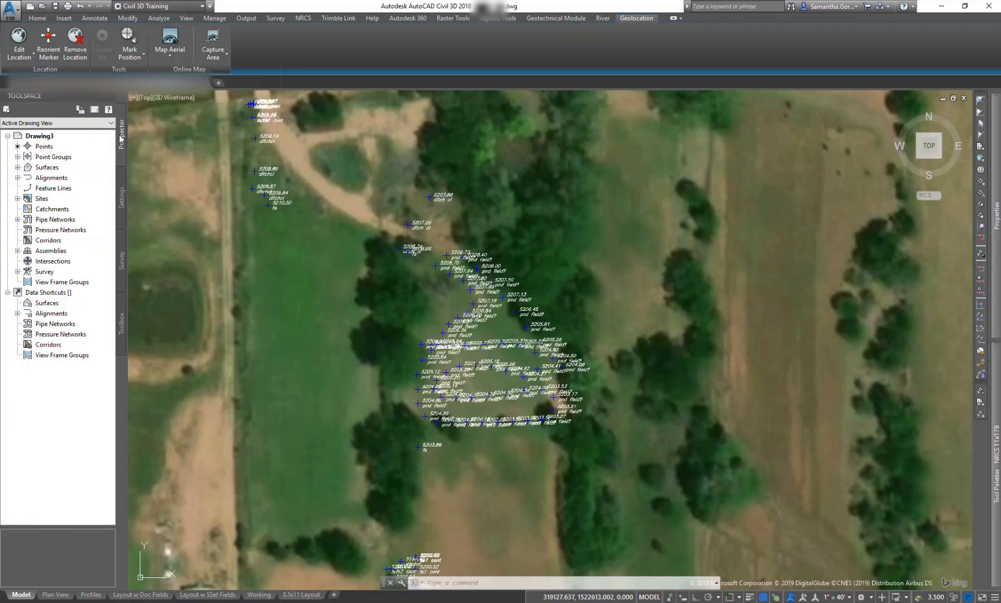
- Create a new point group named "Pond Field"
click(45, 158)
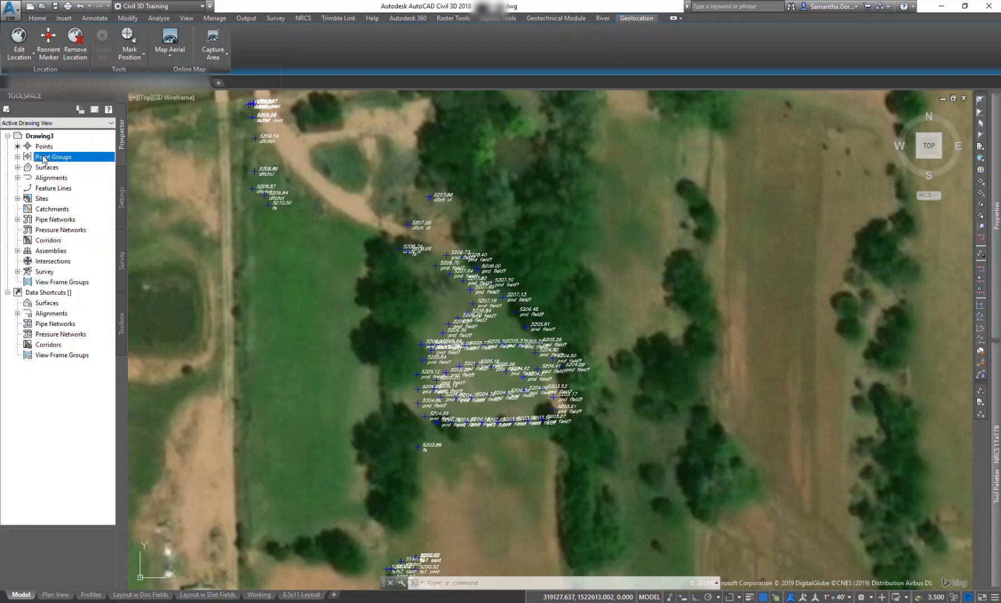
right_click(51, 159)
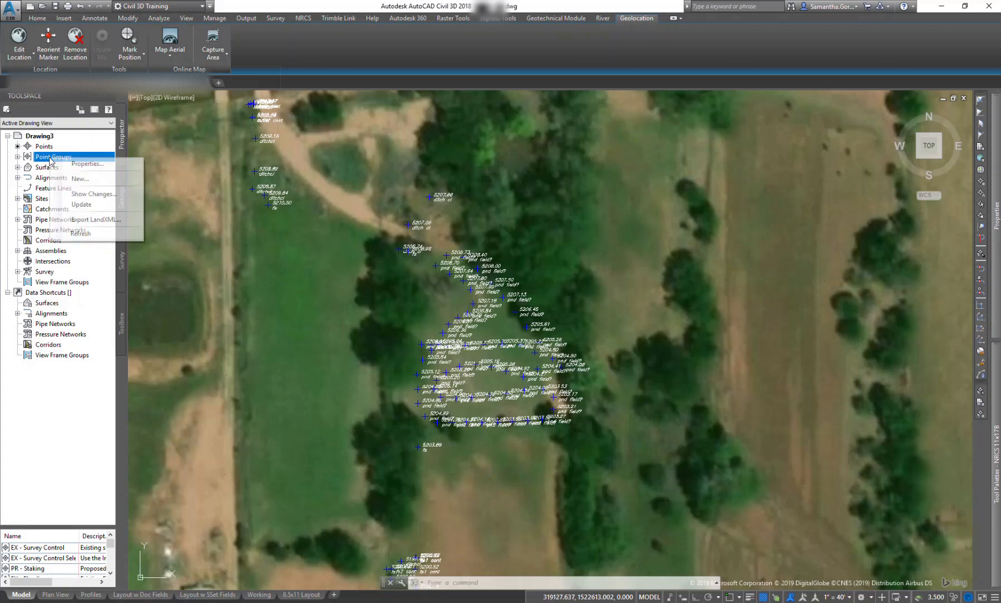
click(95, 180)
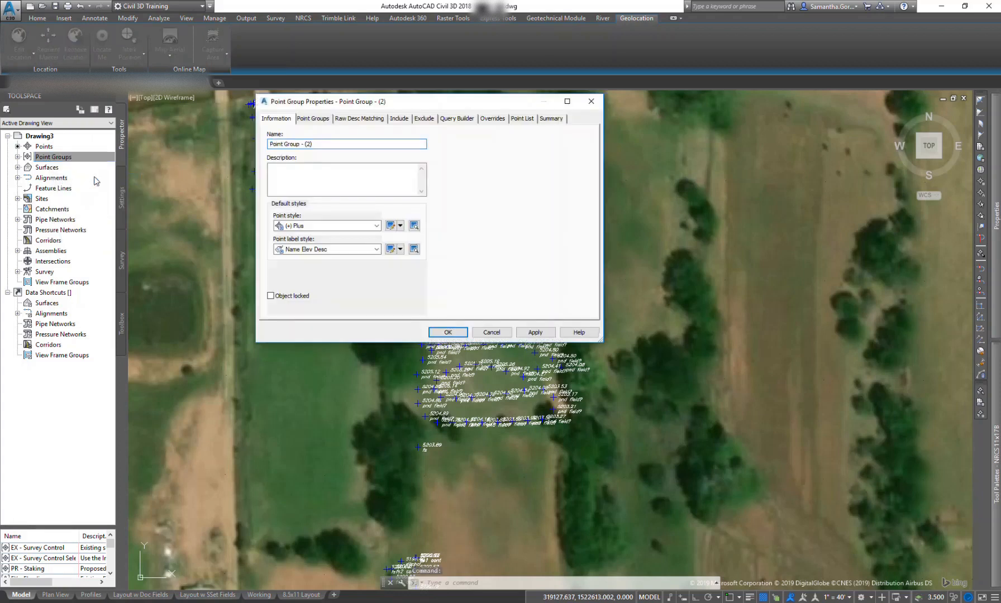
drag(314, 143, 246, 133)
text(Pond Field)
- Include points in the group by matching numbers, selecting the main cluster of pond field points in the drawing
click(399, 119)
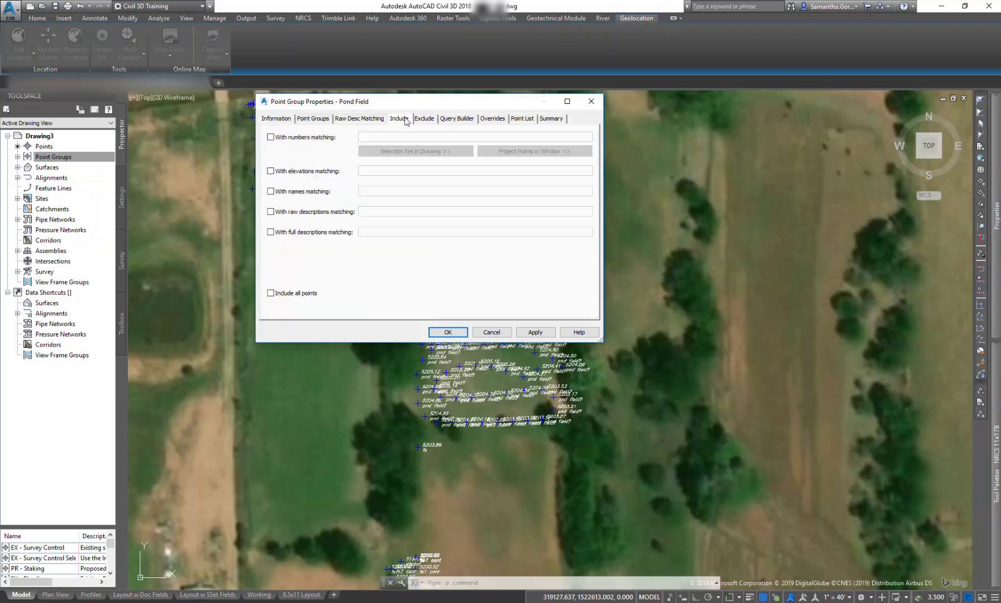
click(271, 138)
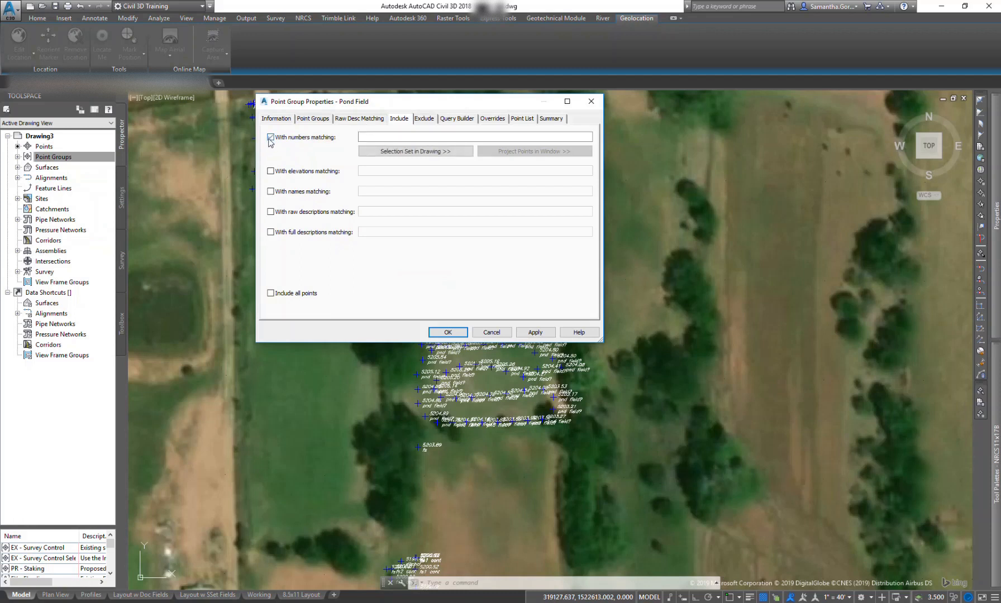
click(419, 152)
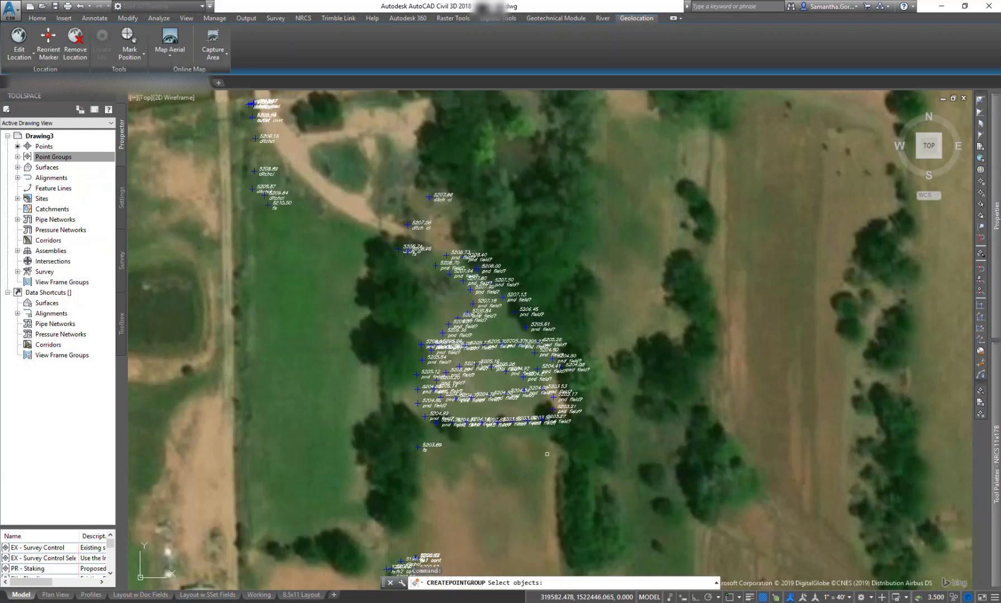
click(604, 431)
click(379, 289)
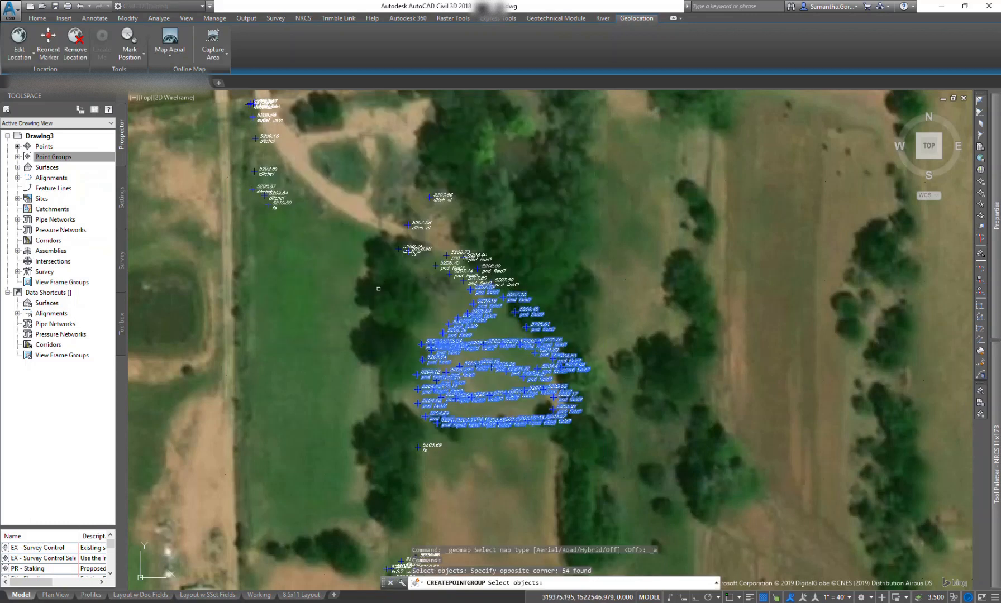
- Add the remaining pond field points at the cluster's northern tip to the selection and finish the Pond Field group
scroll(467, 241, up, 4)
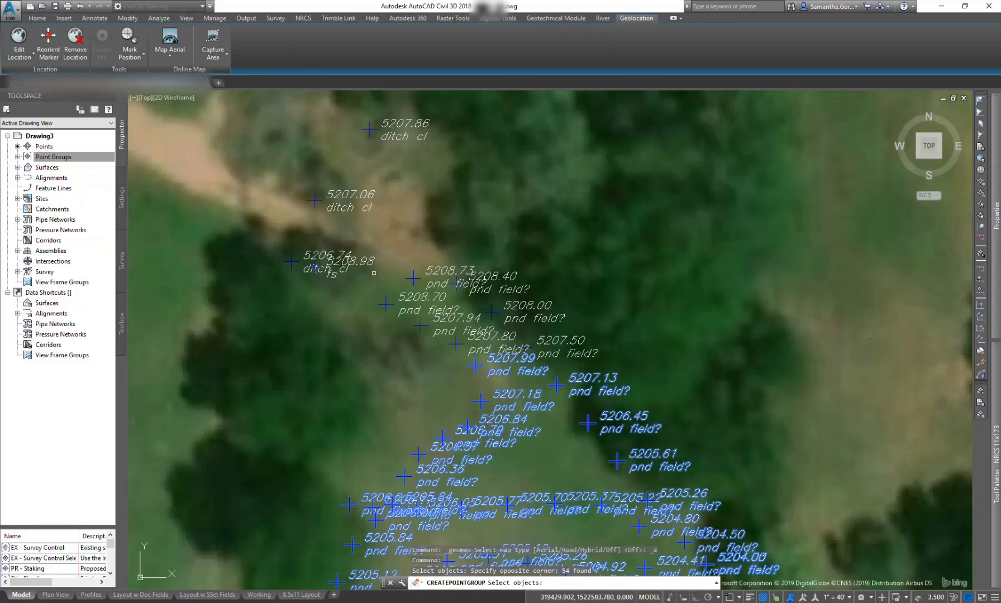
click(367, 273)
click(654, 409)
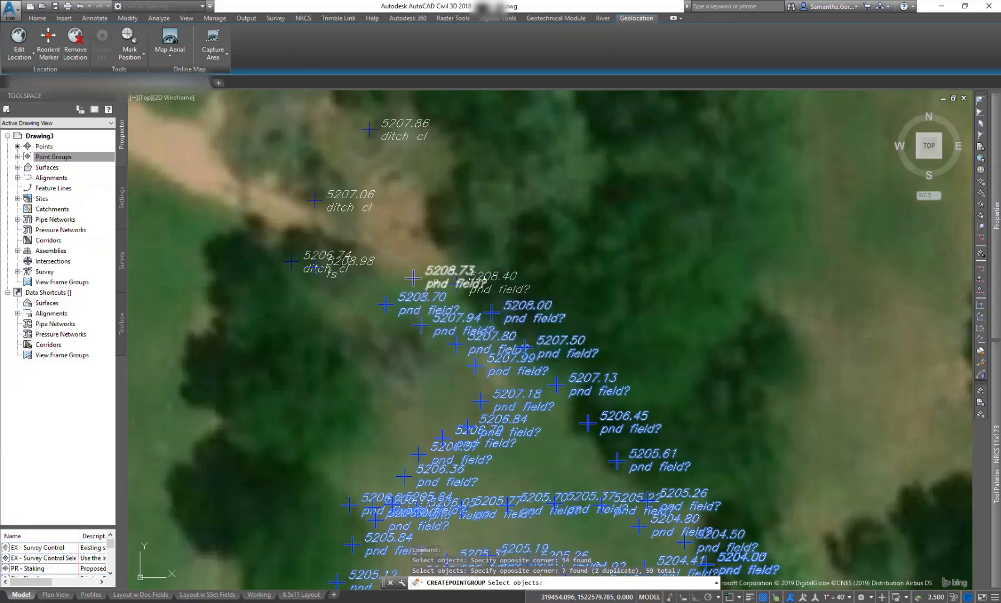
click(403, 249)
click(586, 322)
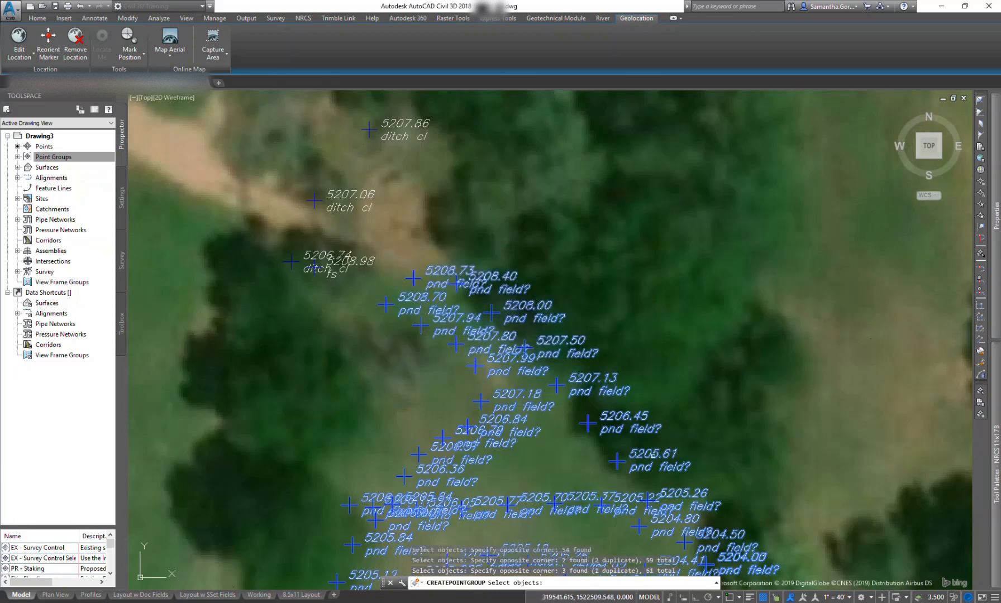
scroll(656, 465, down, 4)
middle_drag(658, 465, 634, 354)
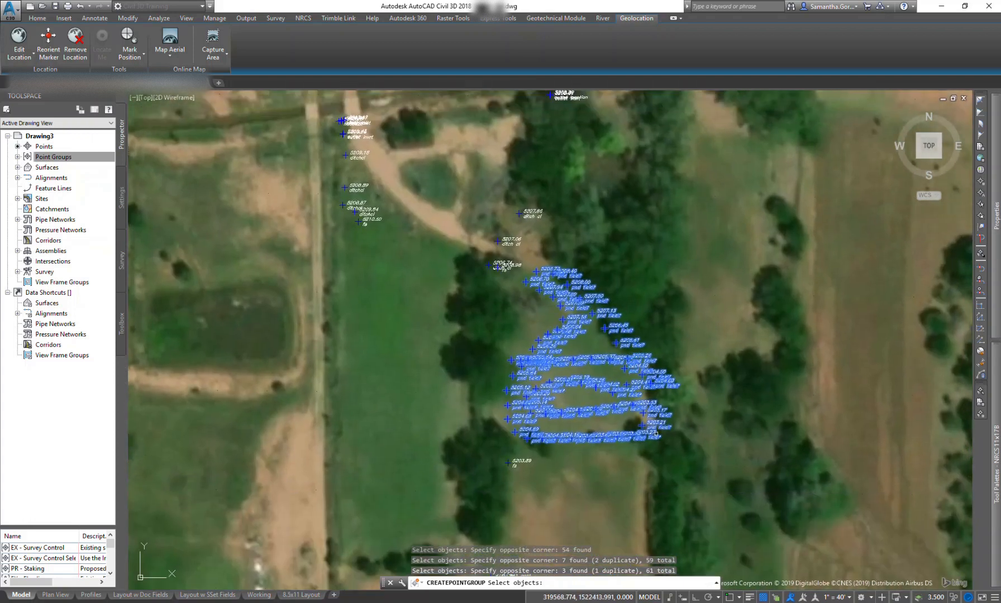
key(Return)
click(535, 333)
click(448, 332)
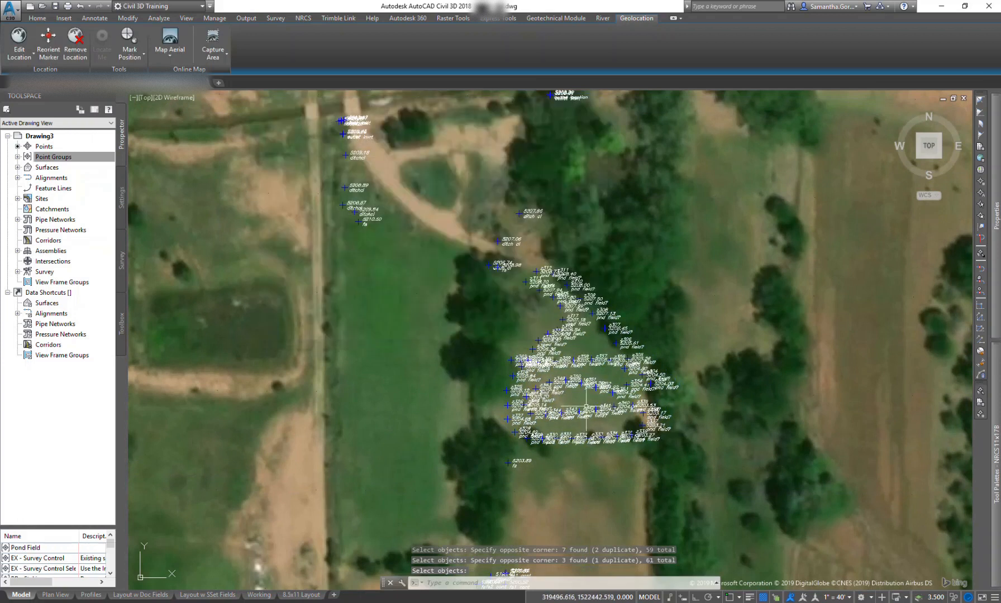
- Open the properties of the _All Points group and set its point style to <none>
click(39, 157)
click(18, 157)
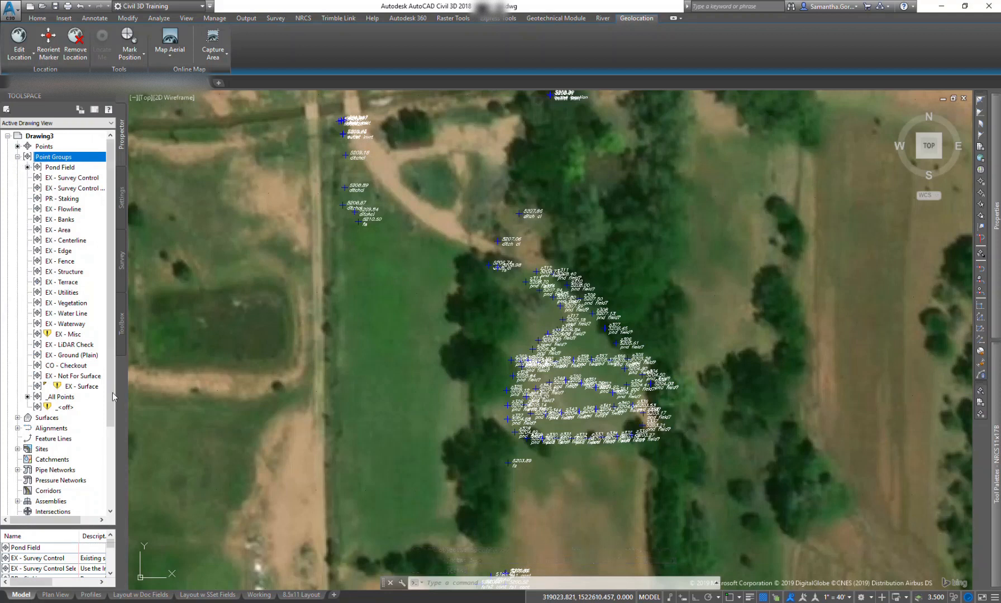
click(59, 397)
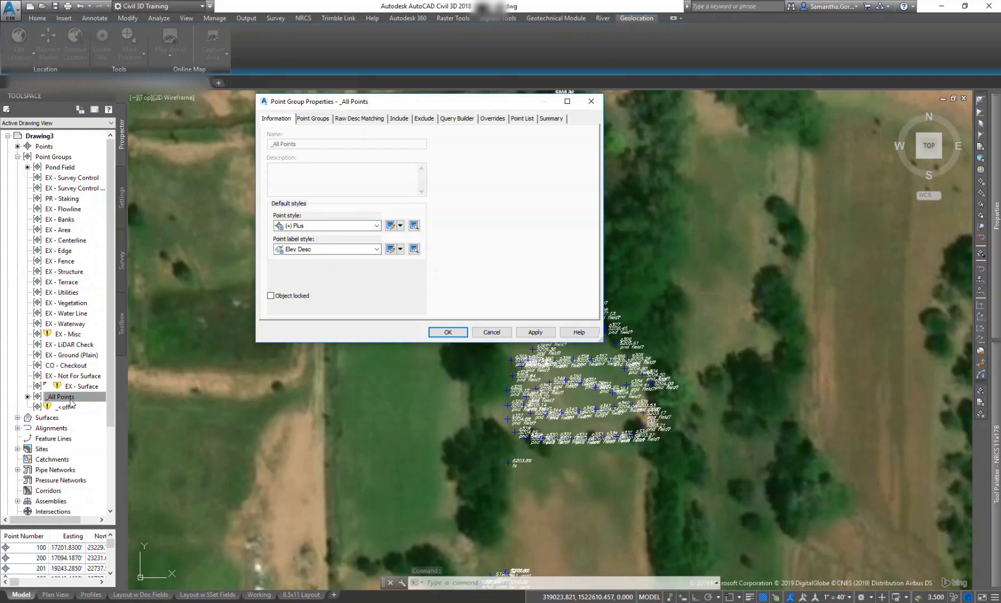
click(339, 226)
scroll(358, 291, up, 1)
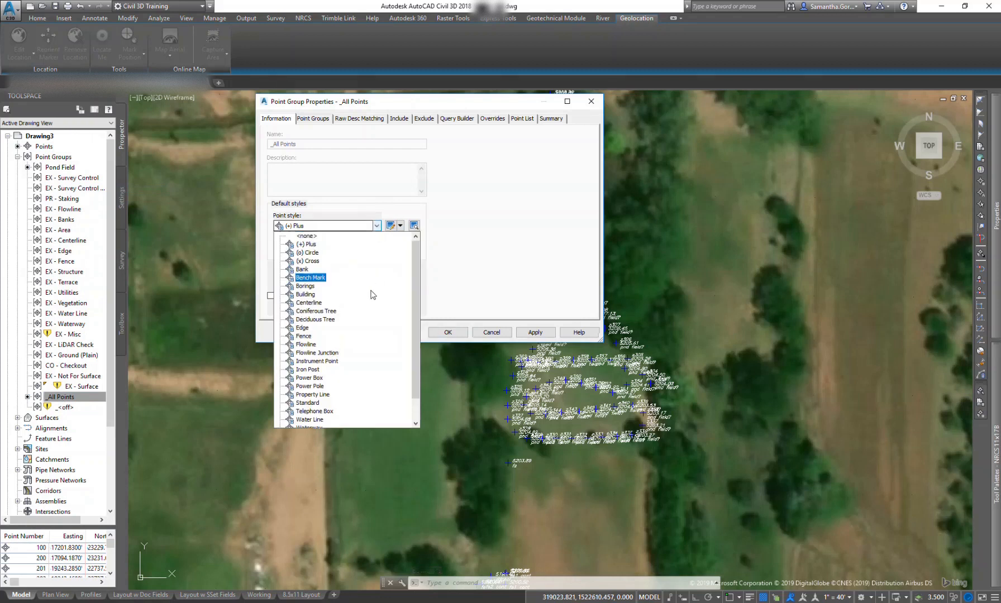
scroll(314, 242, down, 1)
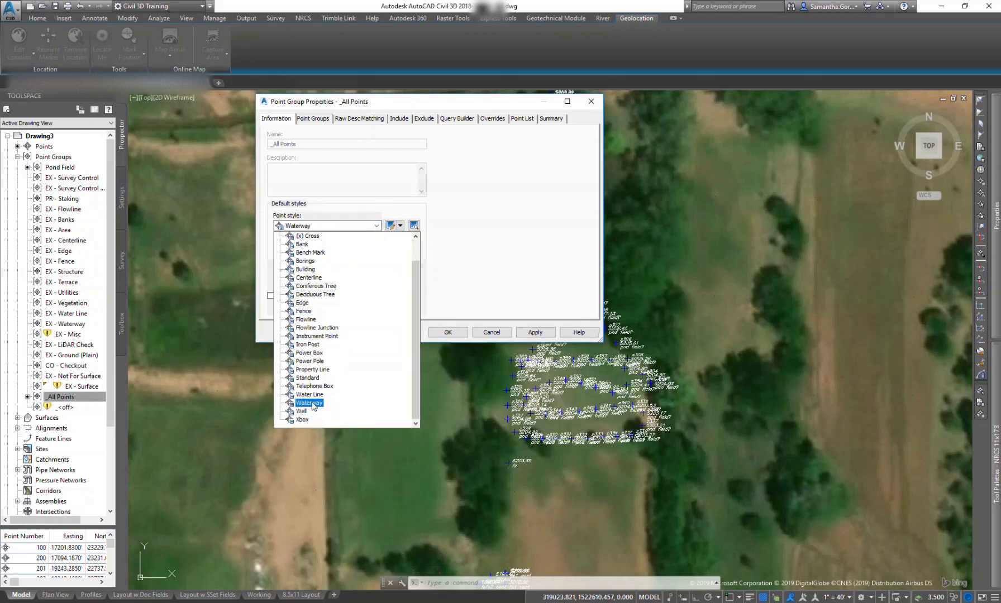
scroll(332, 407, up, 1)
click(309, 235)
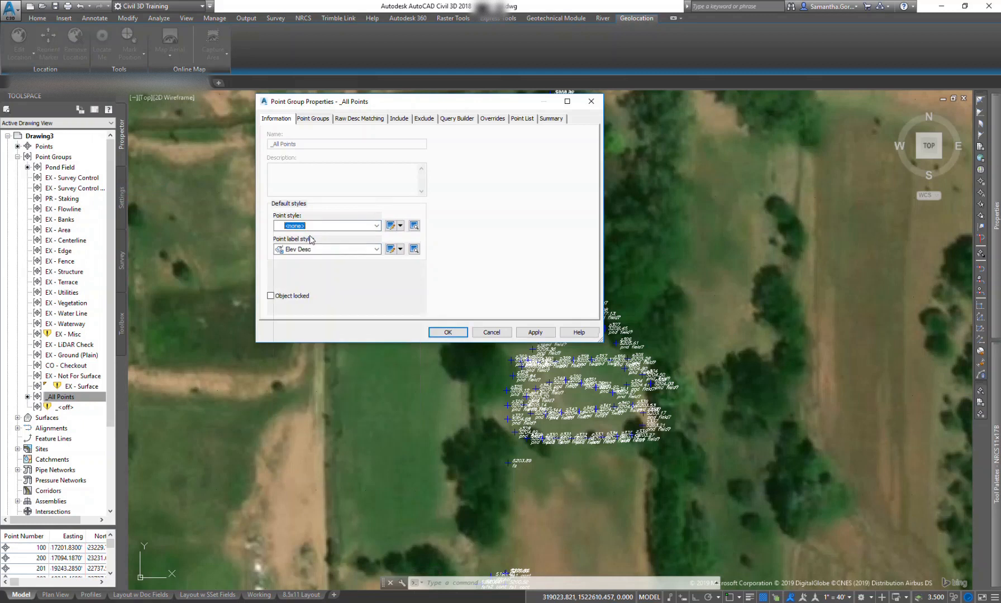
- Set the _All Points group's point label style to <none> and apply the group's changes
click(378, 251)
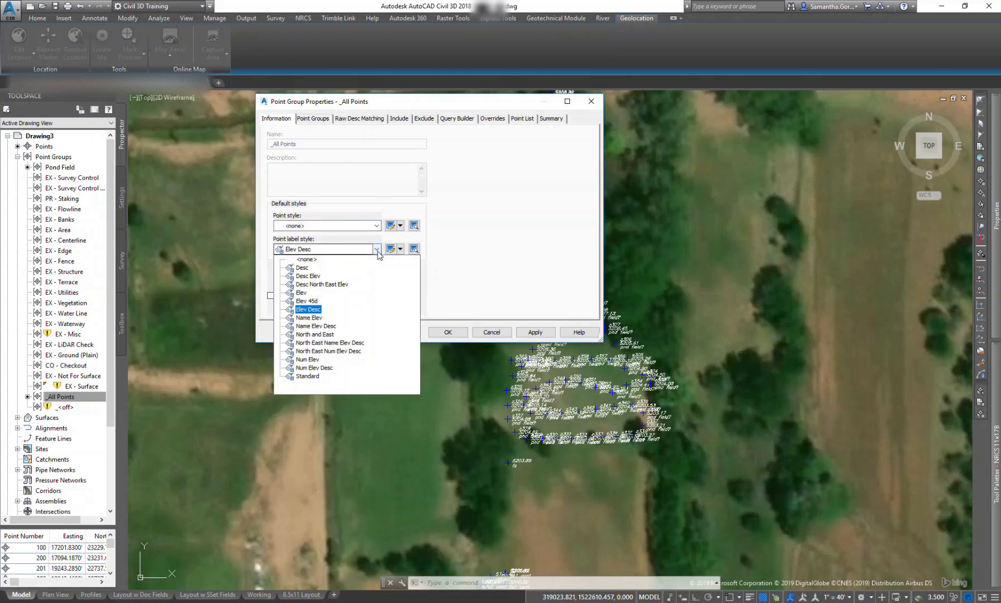
click(306, 259)
click(536, 334)
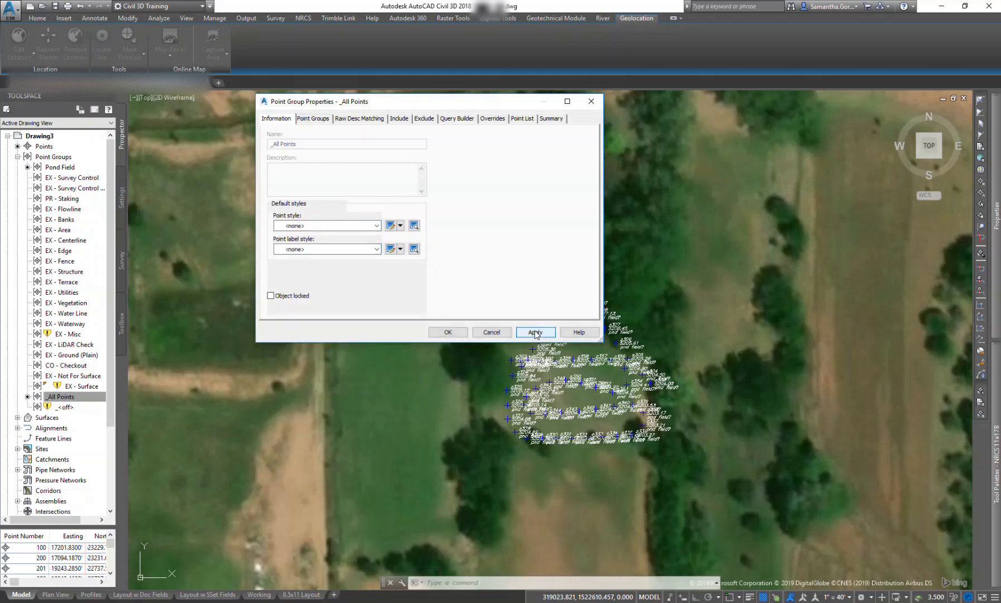
click(447, 333)
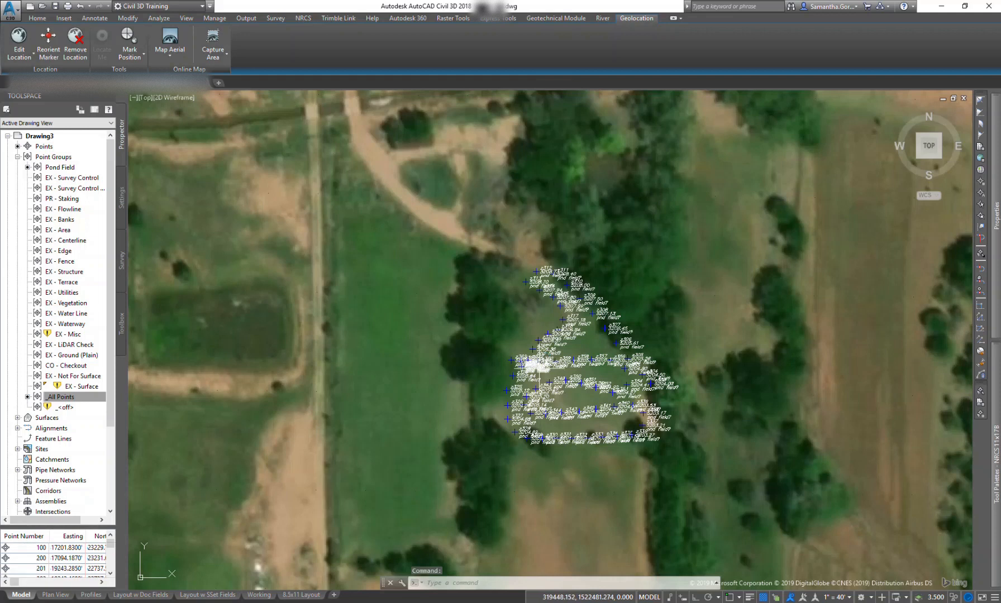
- Set the annotation scale to 1" = 20' to shrink the Pond Field point labels
scroll(599, 562, down, 2)
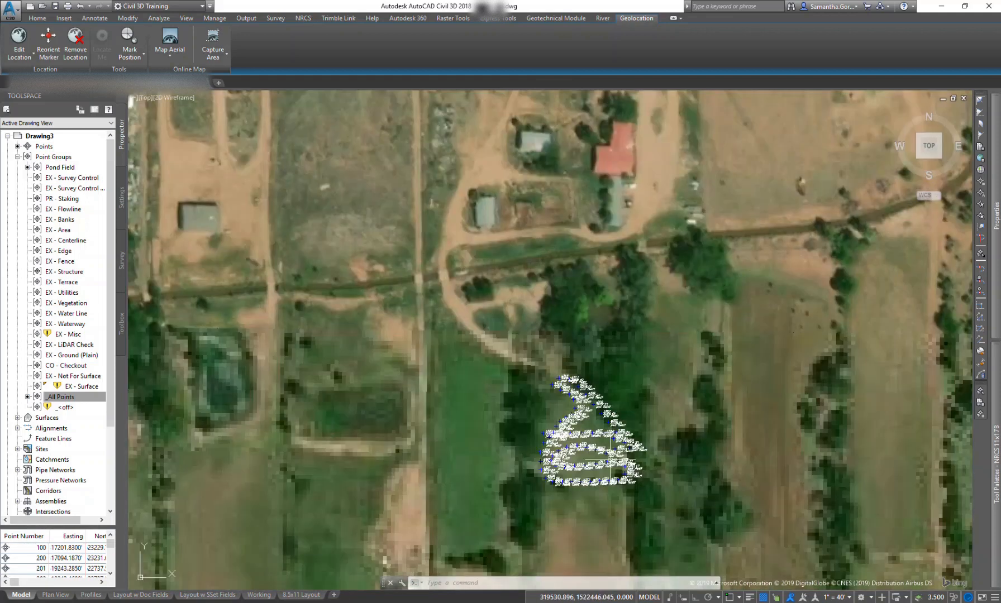
scroll(610, 463, up, 3)
middle_drag(551, 441, 534, 373)
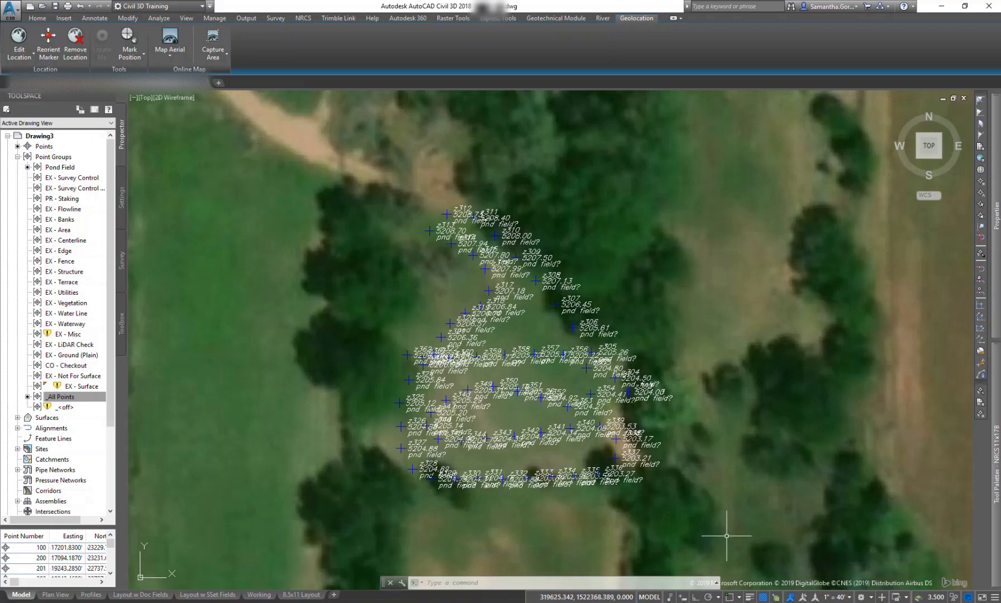
click(851, 598)
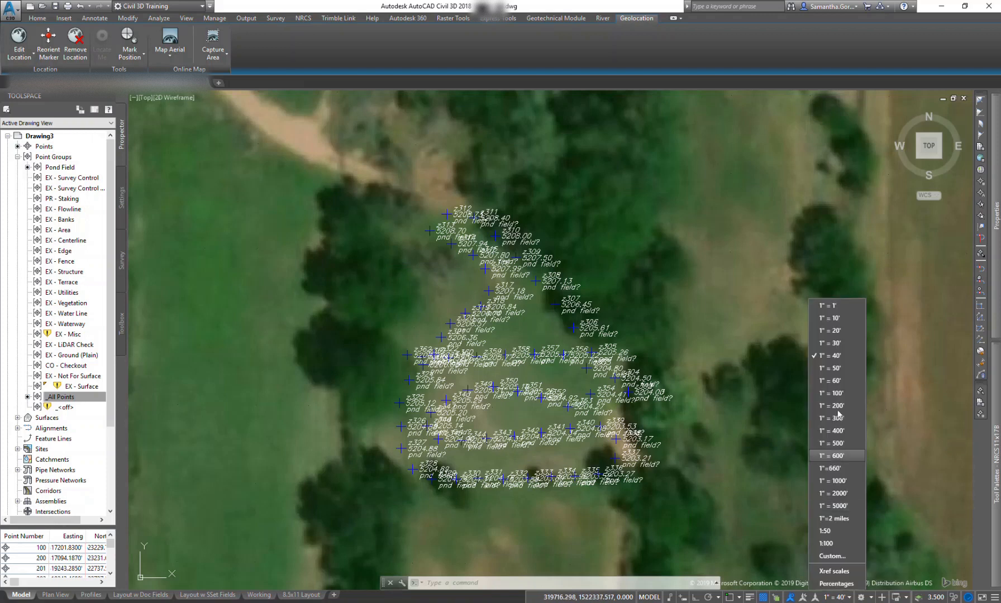
click(842, 332)
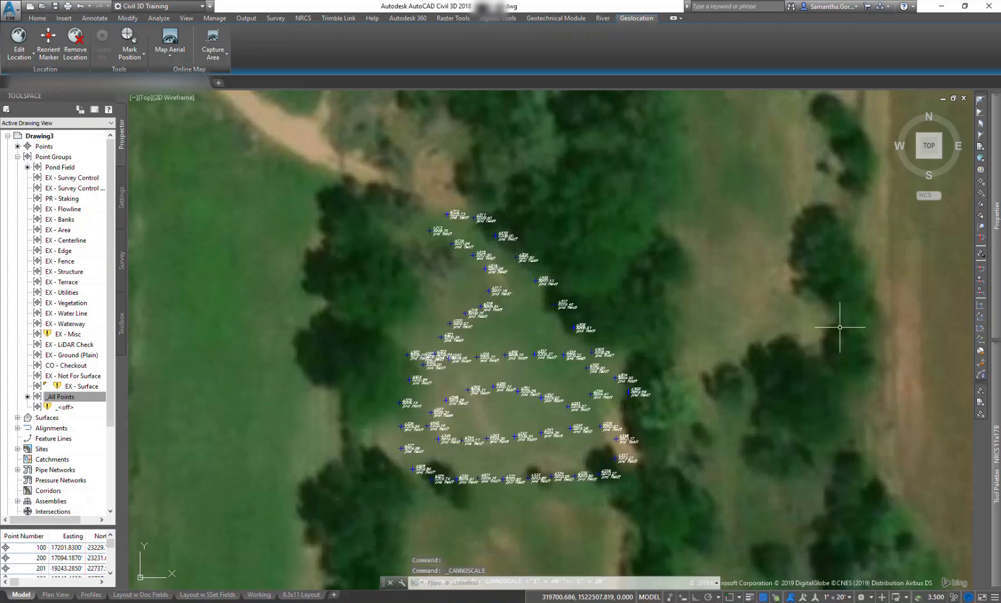
scroll(537, 364, up, 2)
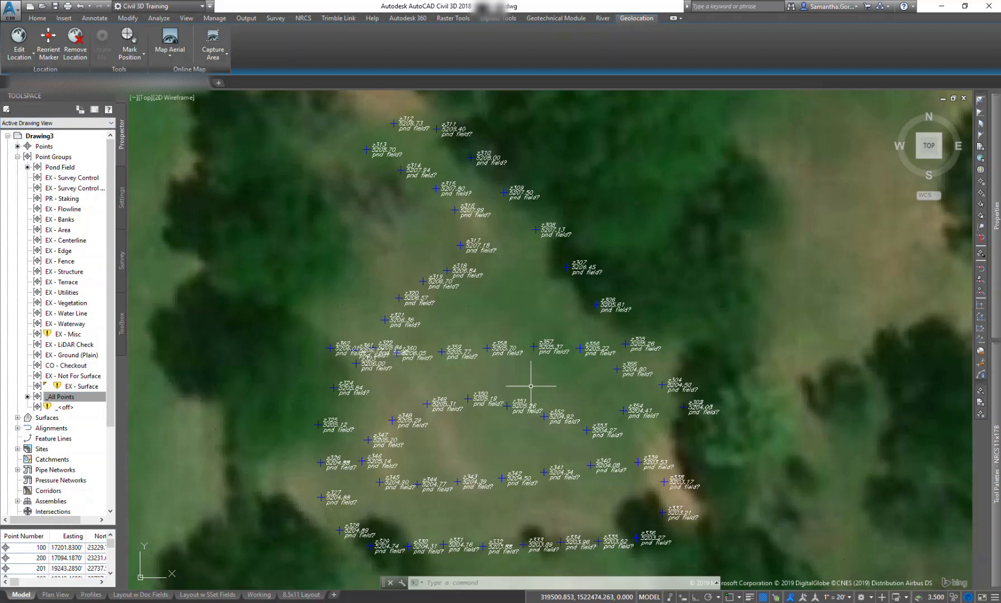
- Start a new TIN surface and name it "Pond Ground Surface"
click(8, 136)
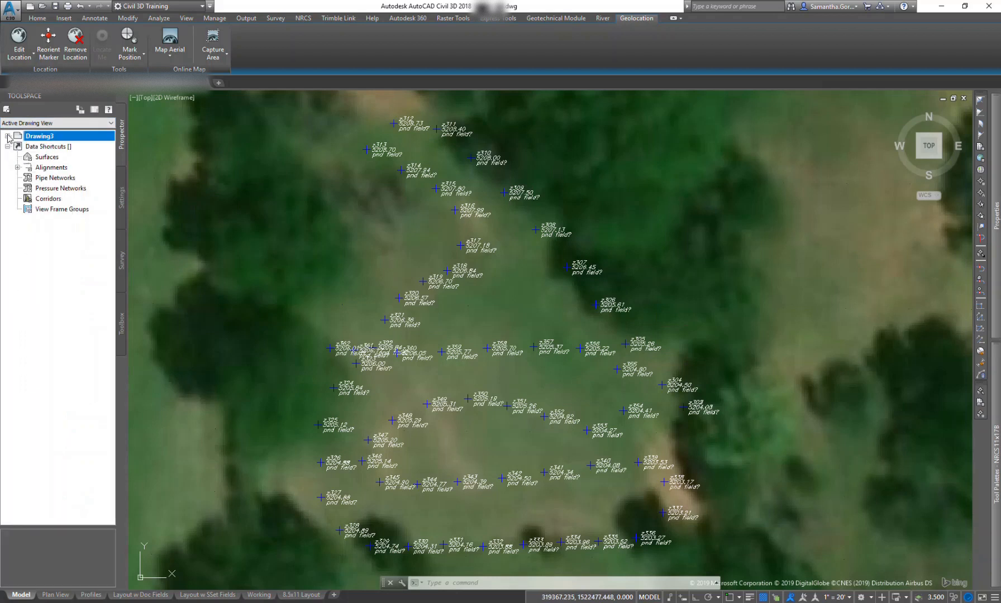
click(8, 136)
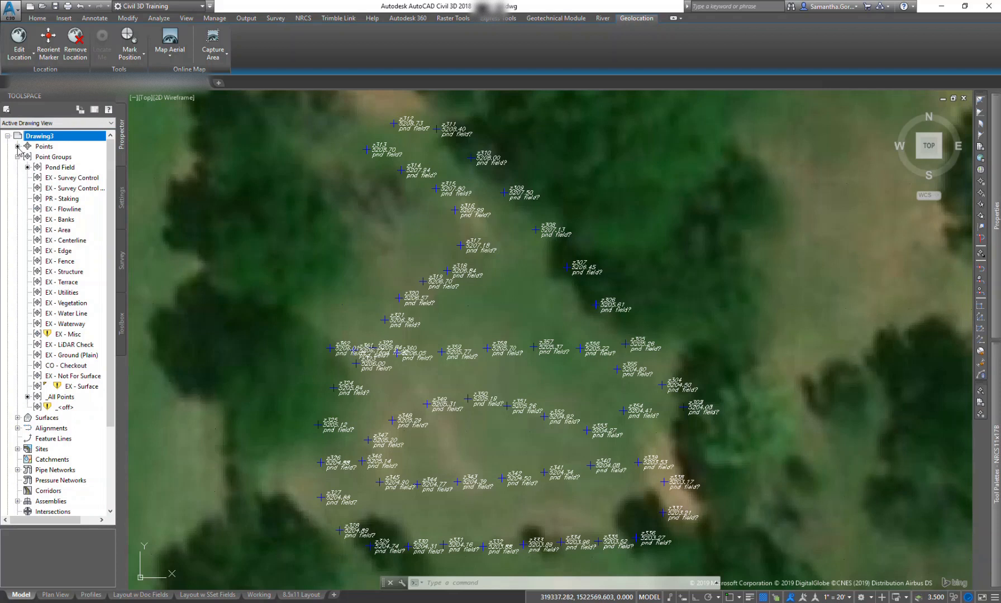
click(18, 157)
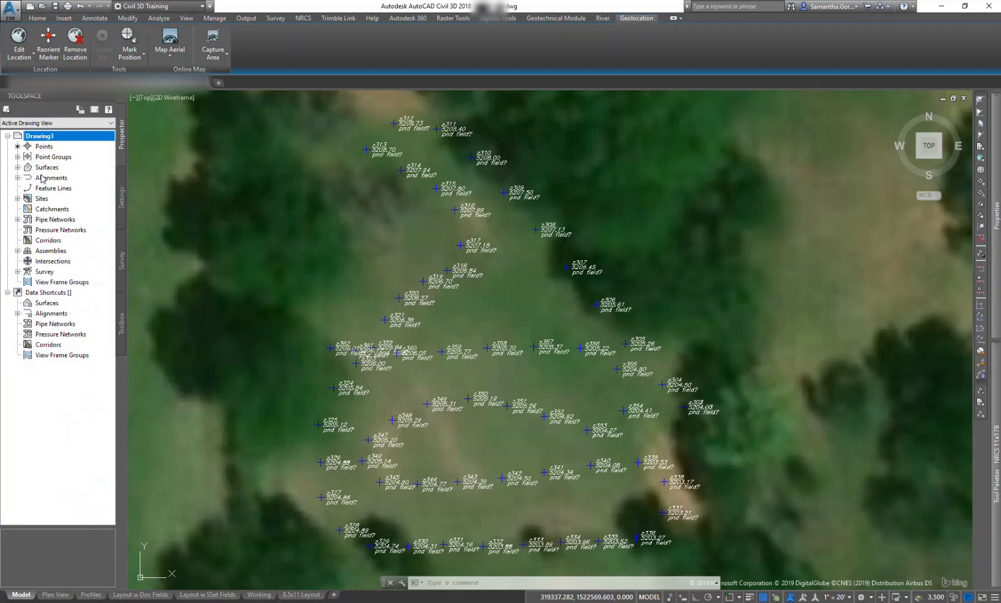
click(56, 167)
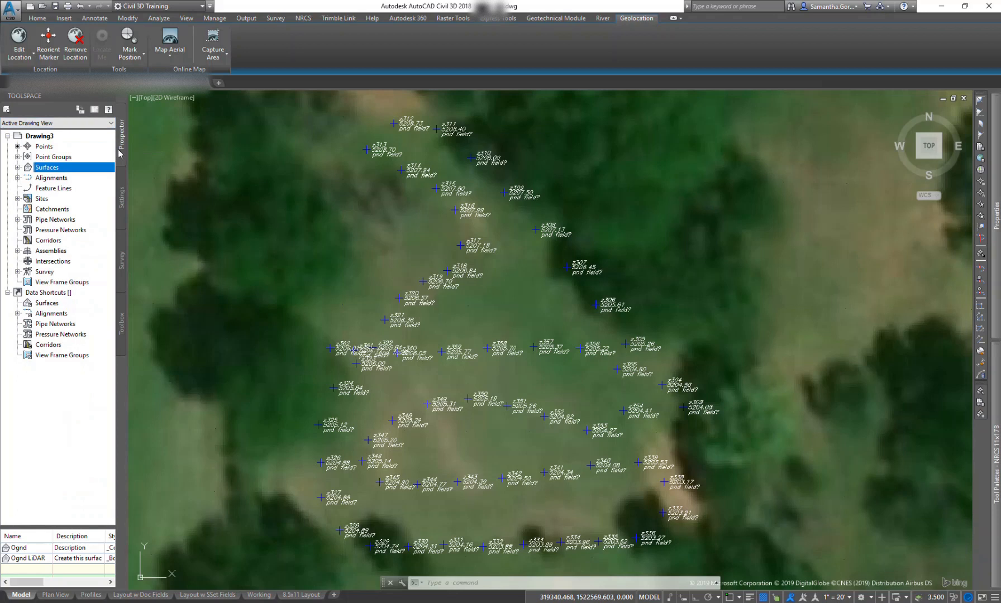
right_click(47, 168)
click(84, 171)
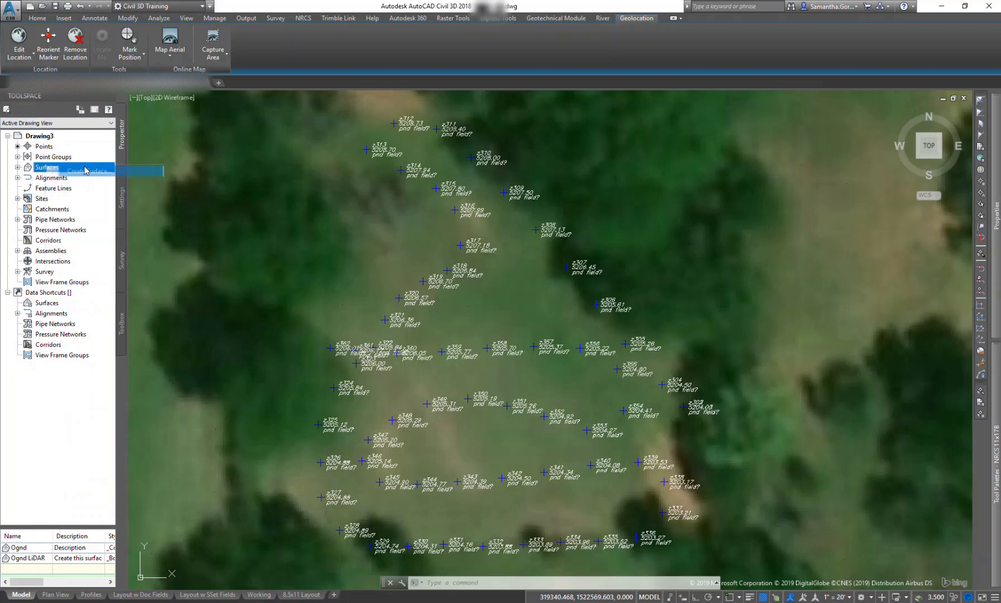
click(468, 188)
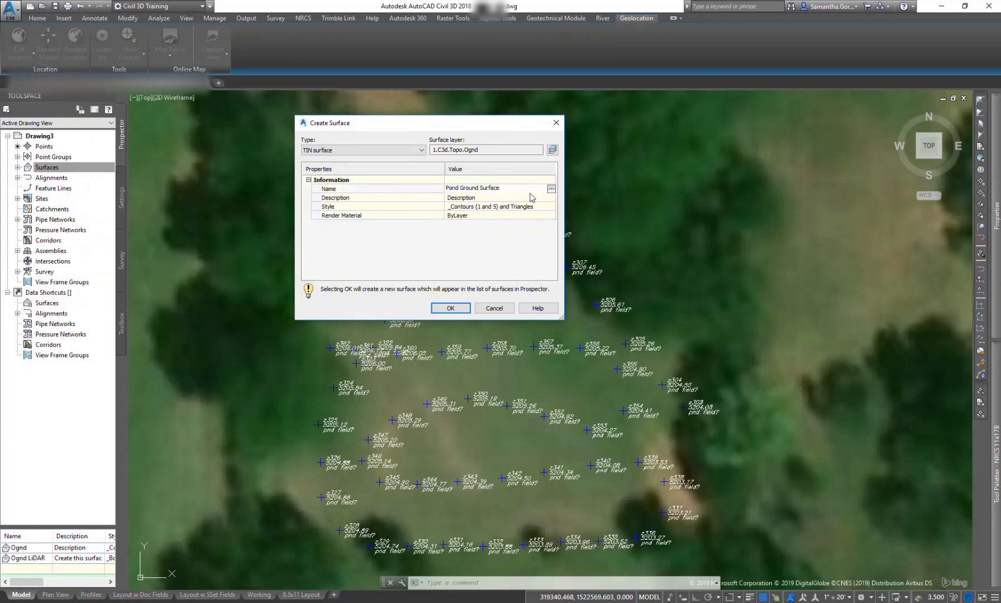
- Select _Contours (1 and 5) and Triangles as the new surface's style
click(521, 208)
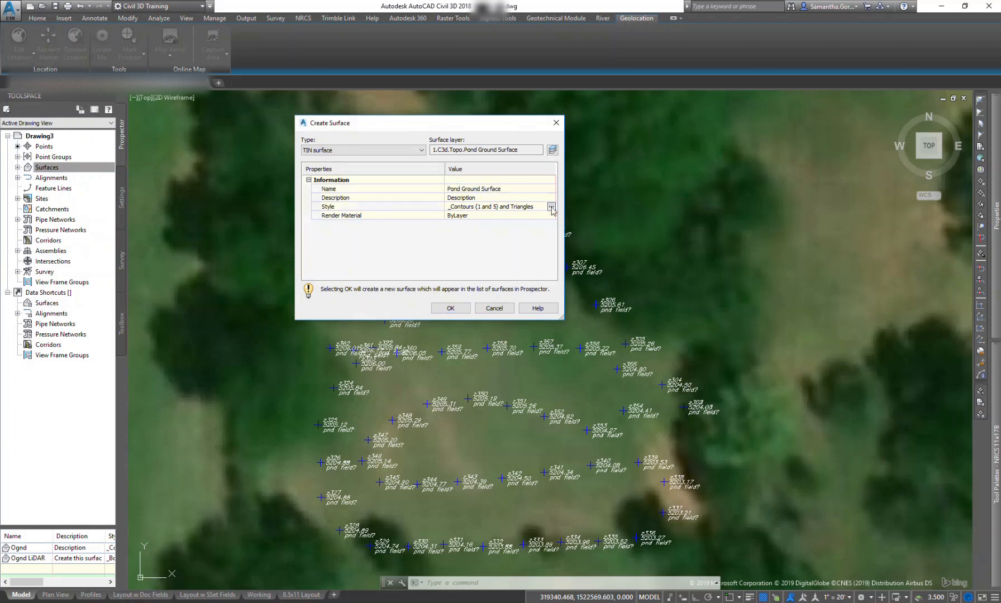
click(551, 209)
click(444, 218)
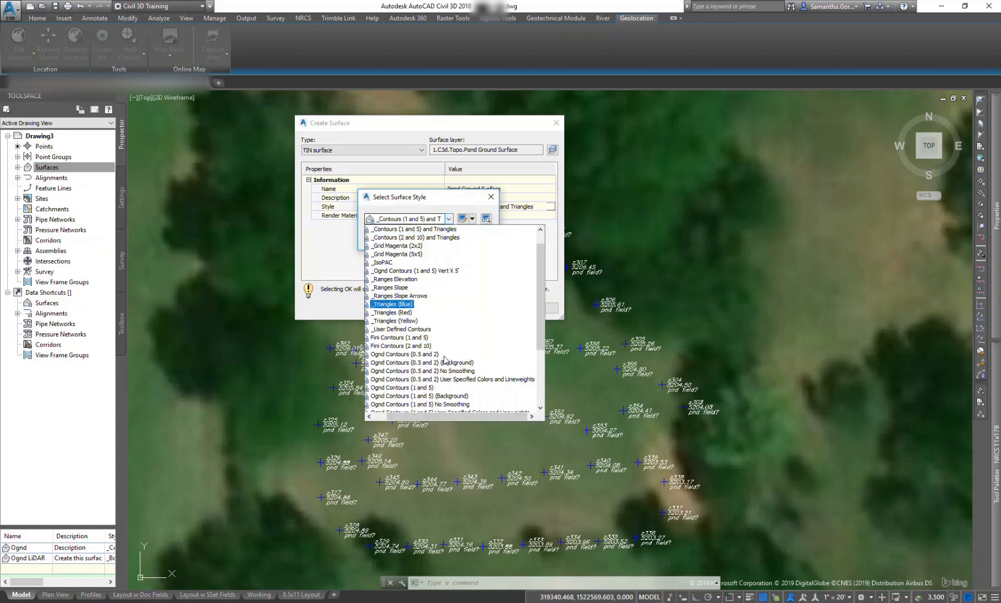
click(439, 229)
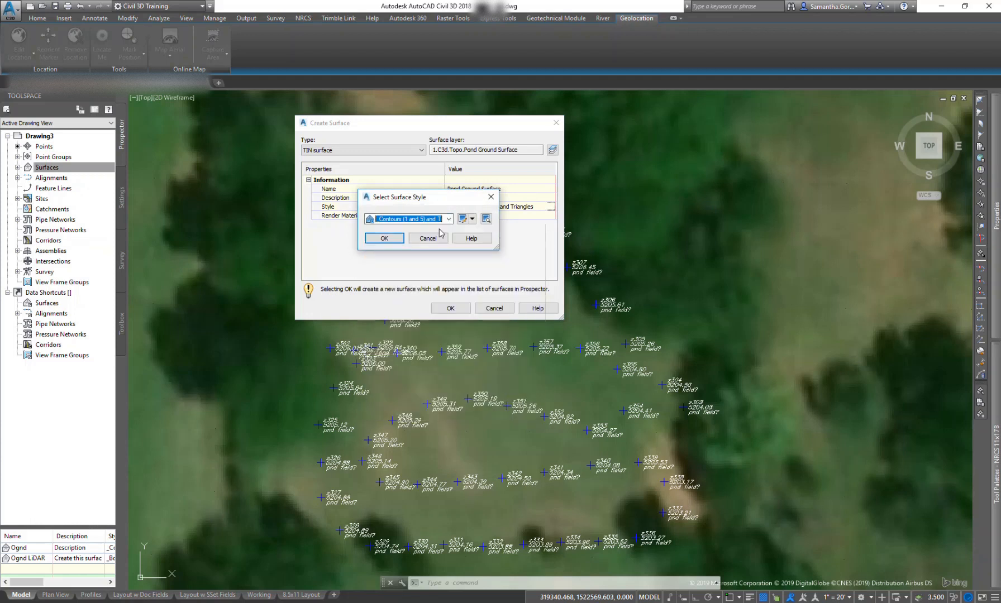
click(384, 239)
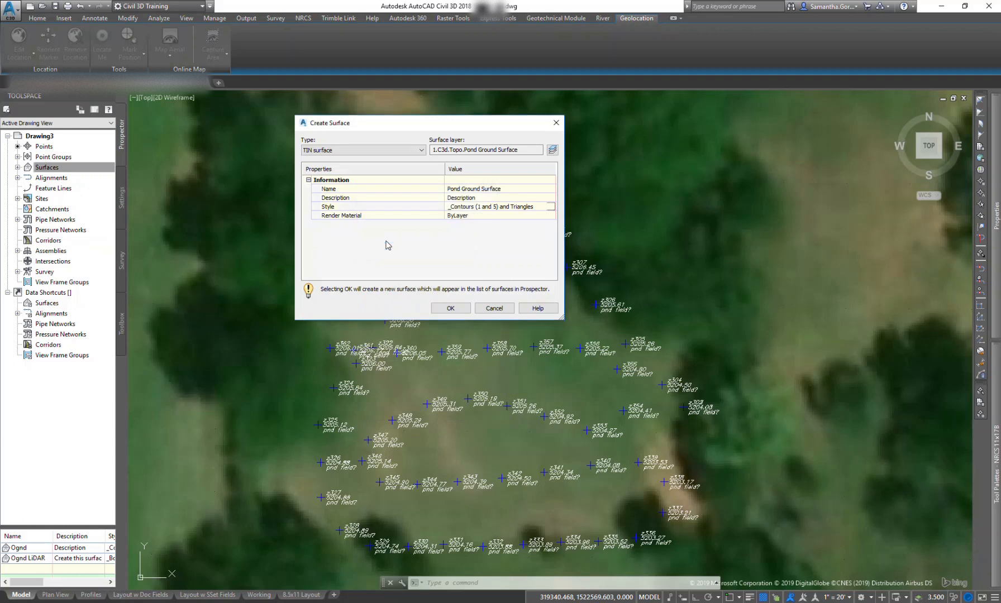
- Create the surface and expand Pond Ground Surface down to its definition data
click(451, 309)
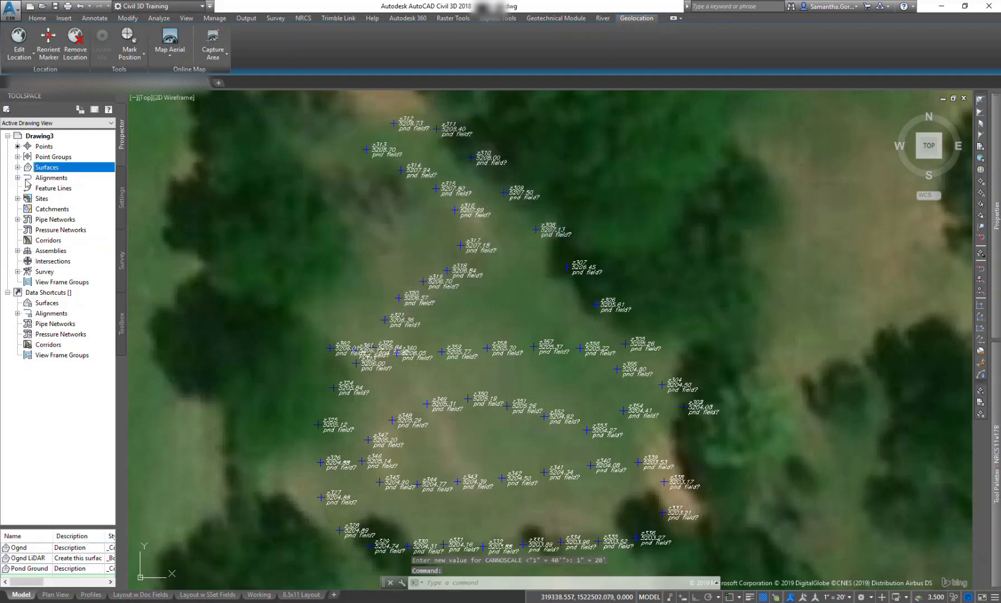
click(18, 168)
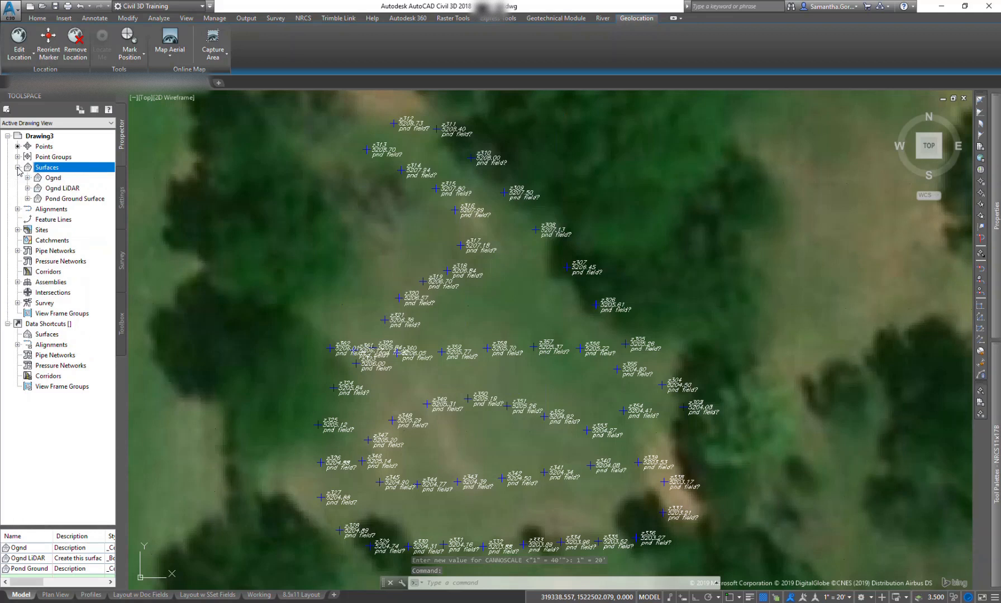
click(54, 200)
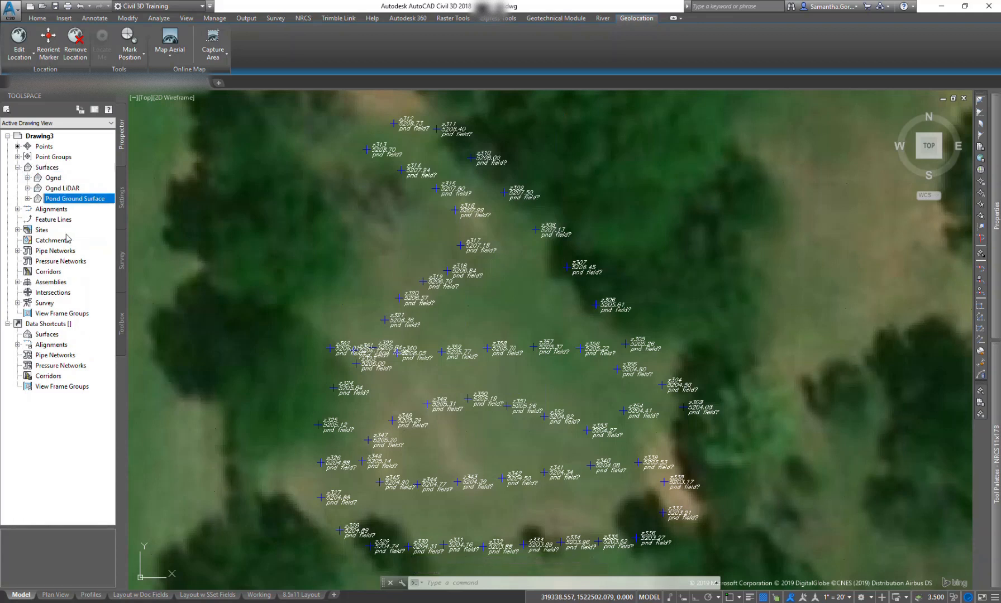
click(28, 199)
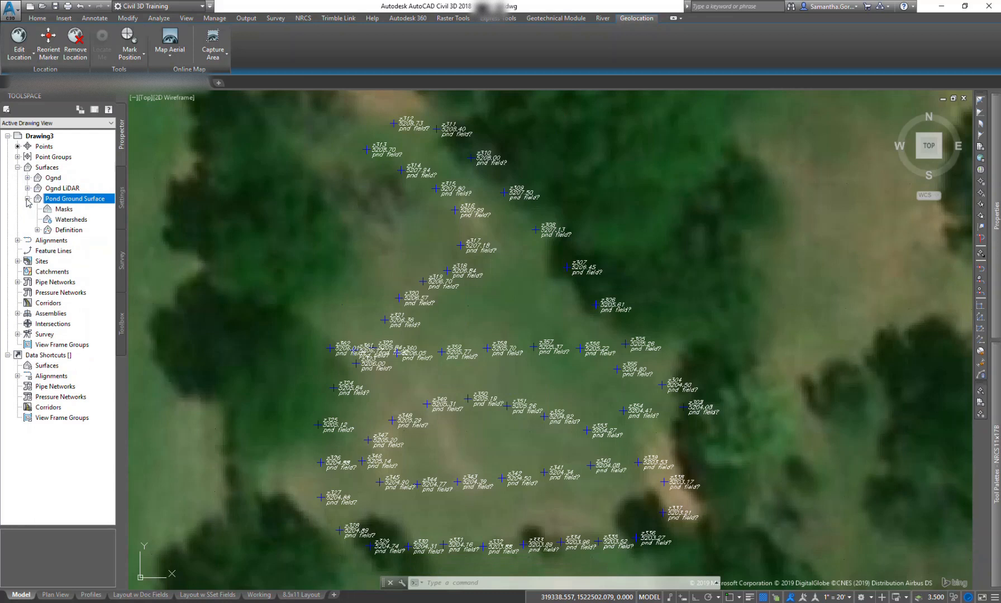
click(67, 231)
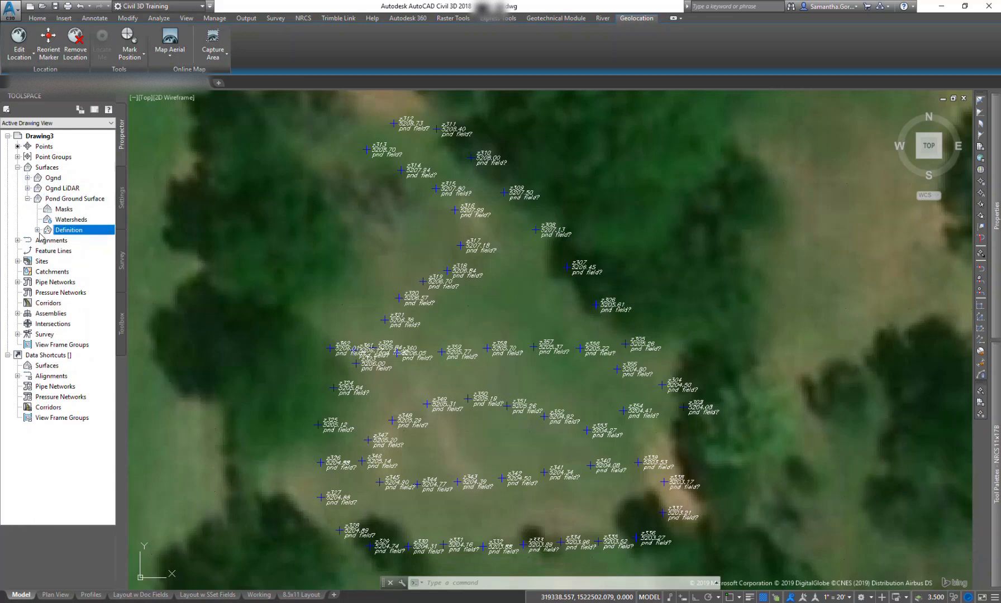
click(37, 230)
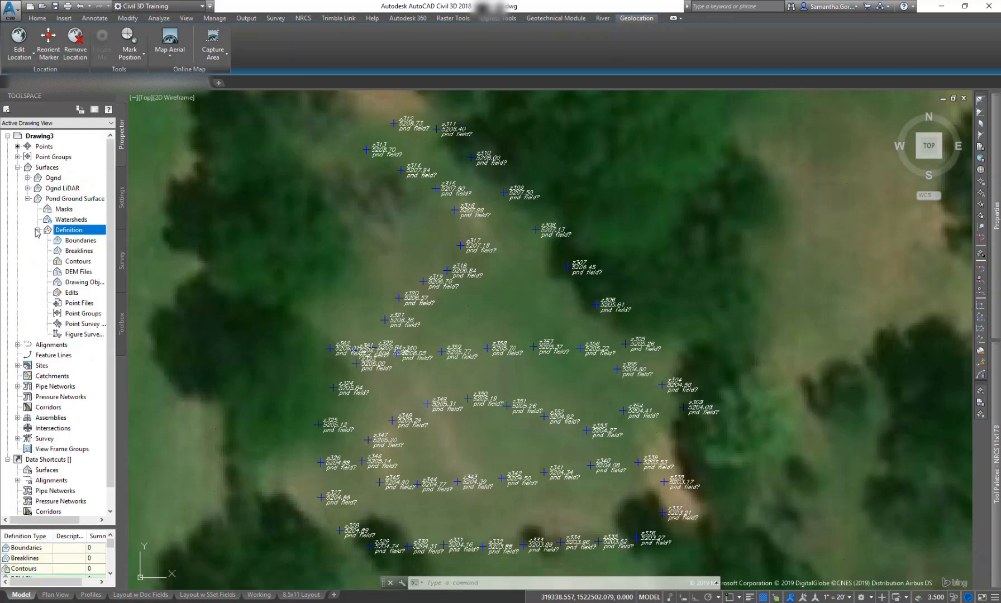
- Add the Pond Field point group to the definition of Pond Ground Surface and apply it
click(77, 315)
right_click(77, 317)
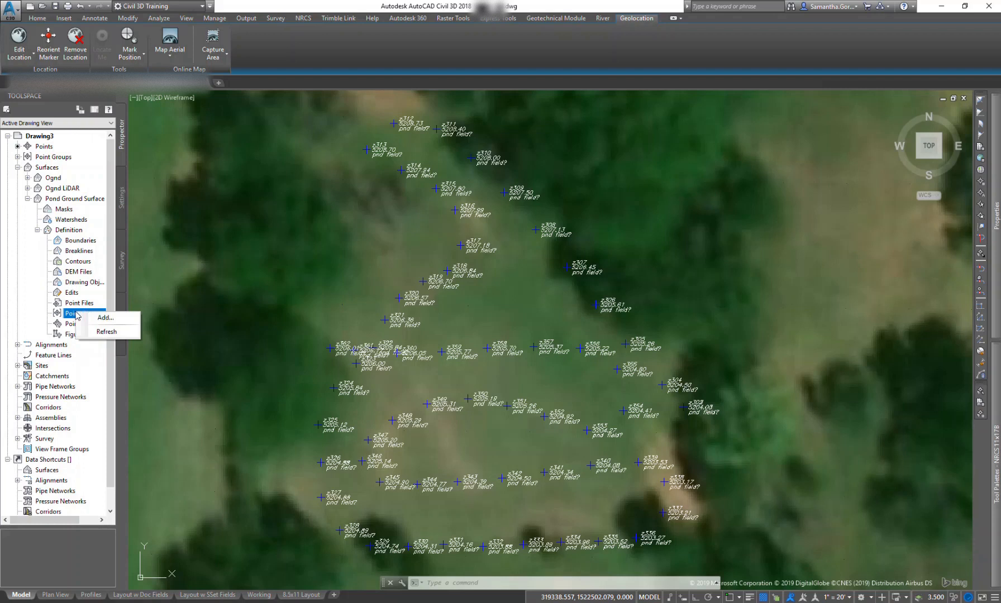
click(120, 320)
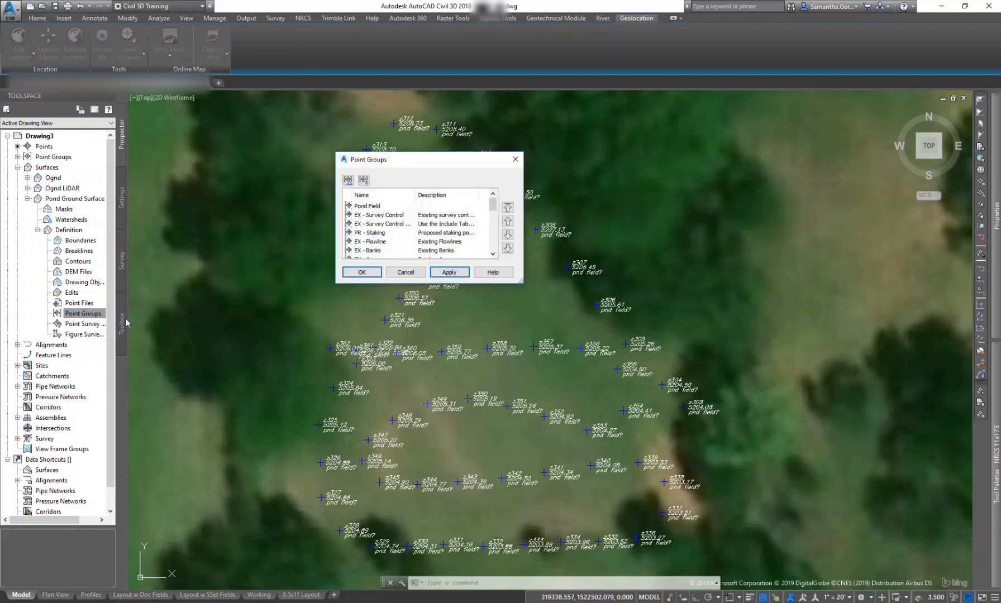
click(374, 208)
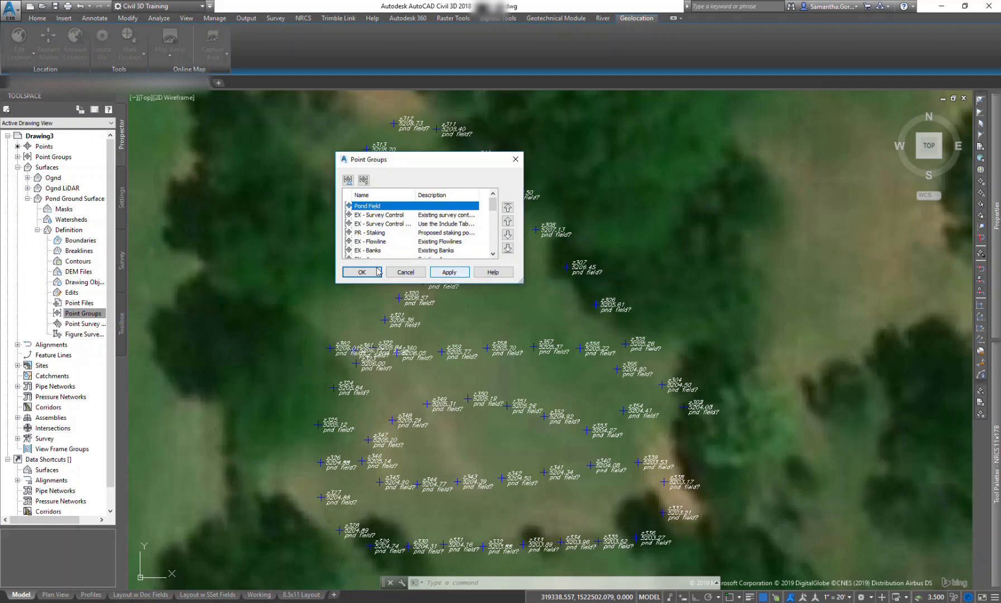
click(450, 273)
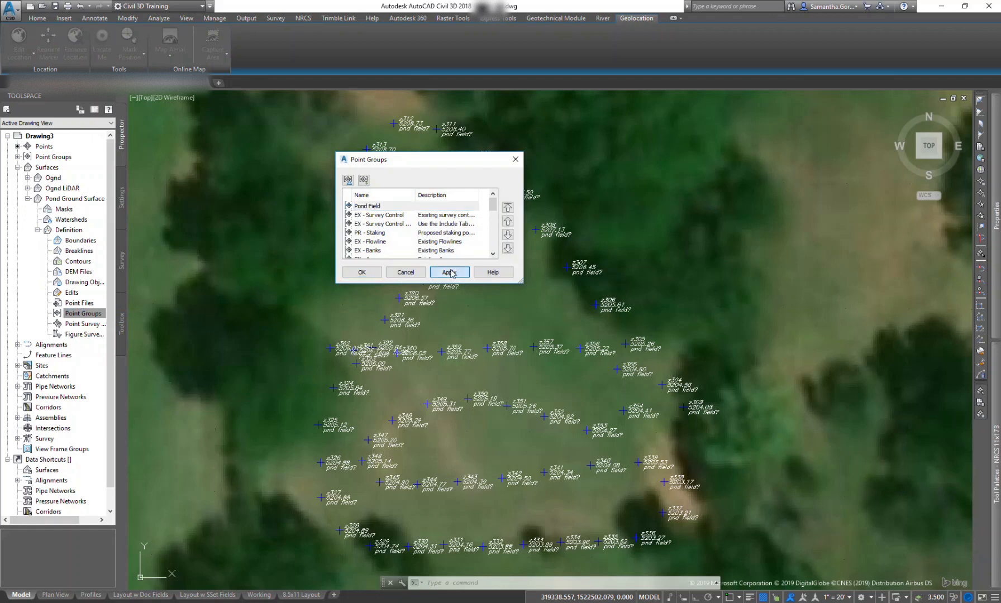
click(362, 272)
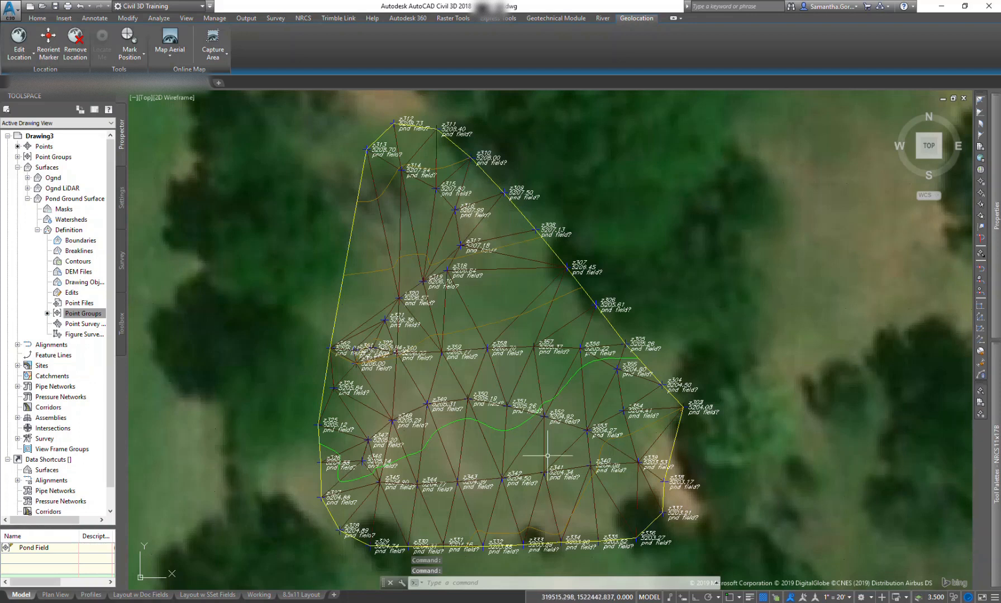
- Start a rectangular NRCS storage pond with a 10 by 10 ft bottom and reduce its interior depth
mouse_move(510, 447)
middle_down()
mouse_move(531, 378)
mouse_move(517, 354)
mouse_move(543, 420)
mouse_move(568, 440)
middle_up()
mouse_move(567, 439)
middle_down()
mouse_move(609, 414)
mouse_move(604, 395)
mouse_move(642, 369)
mouse_move(594, 344)
middle_up()
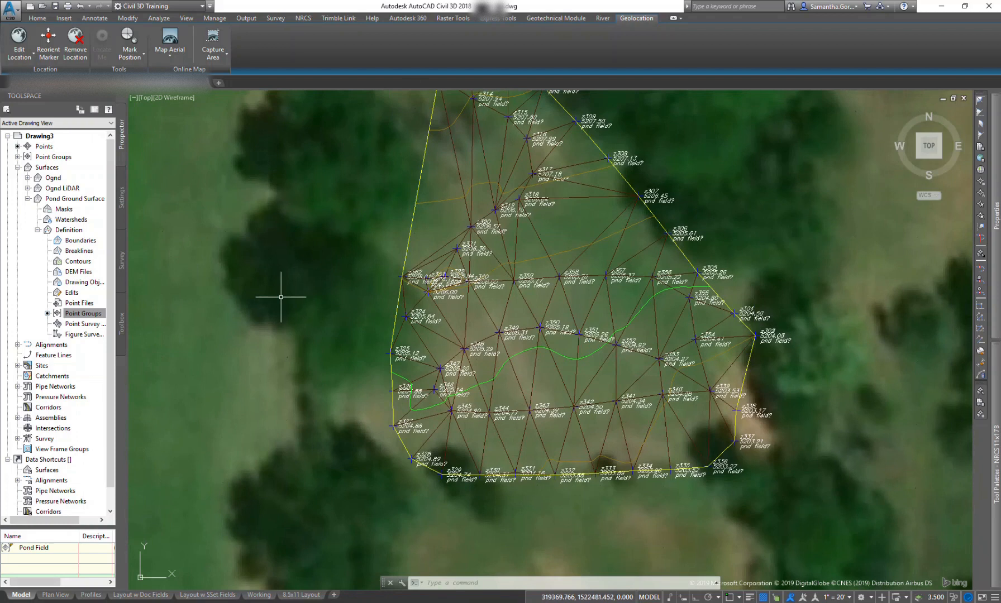
middle_drag(403, 288, 384, 357)
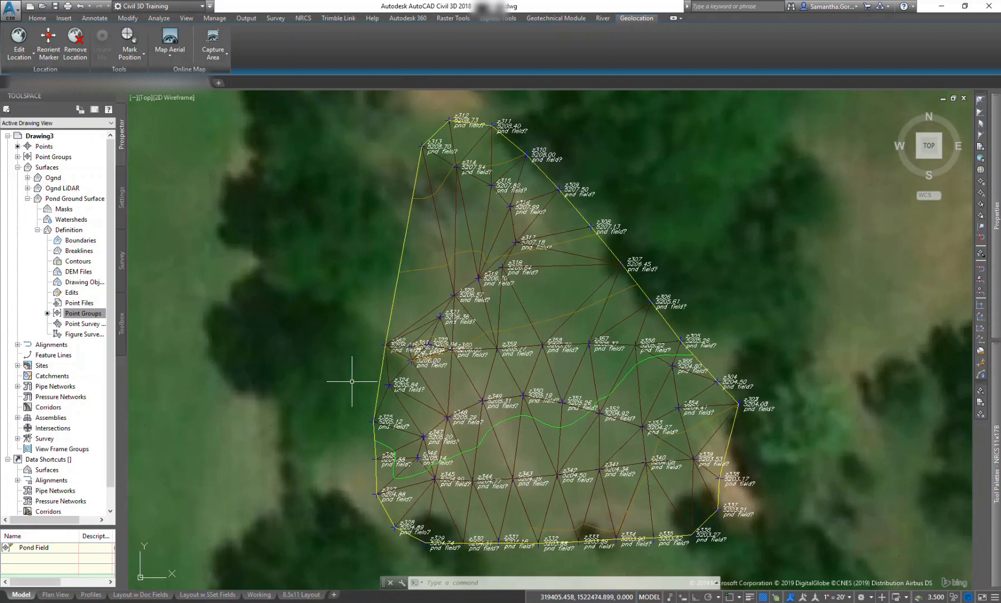
click(304, 18)
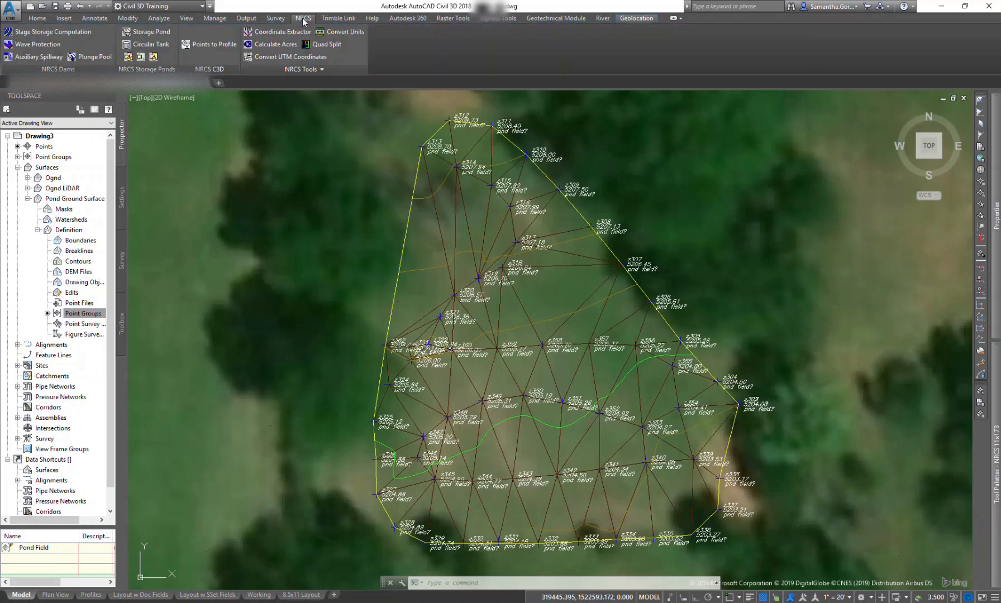
click(150, 33)
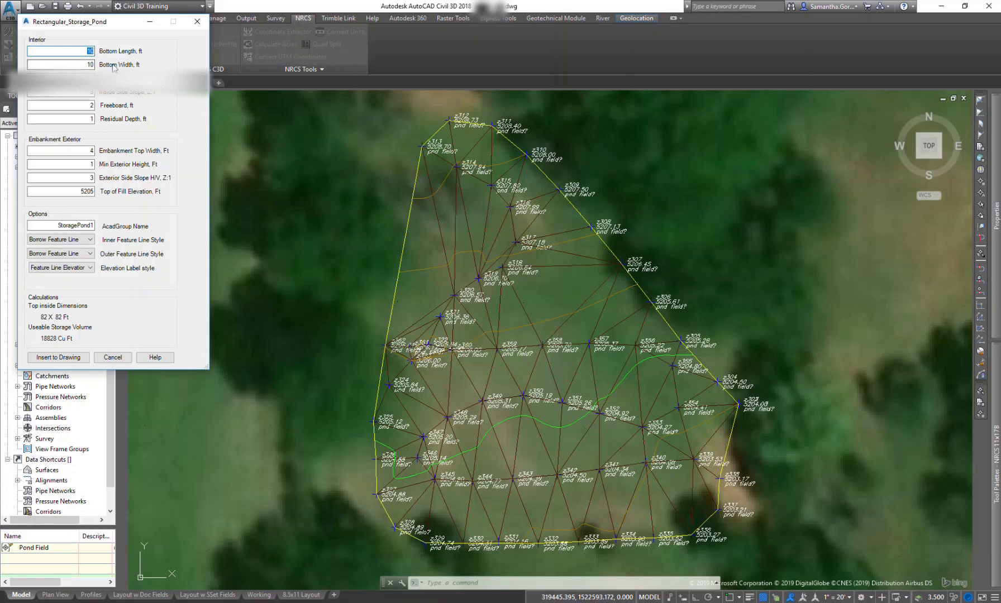
click(69, 79)
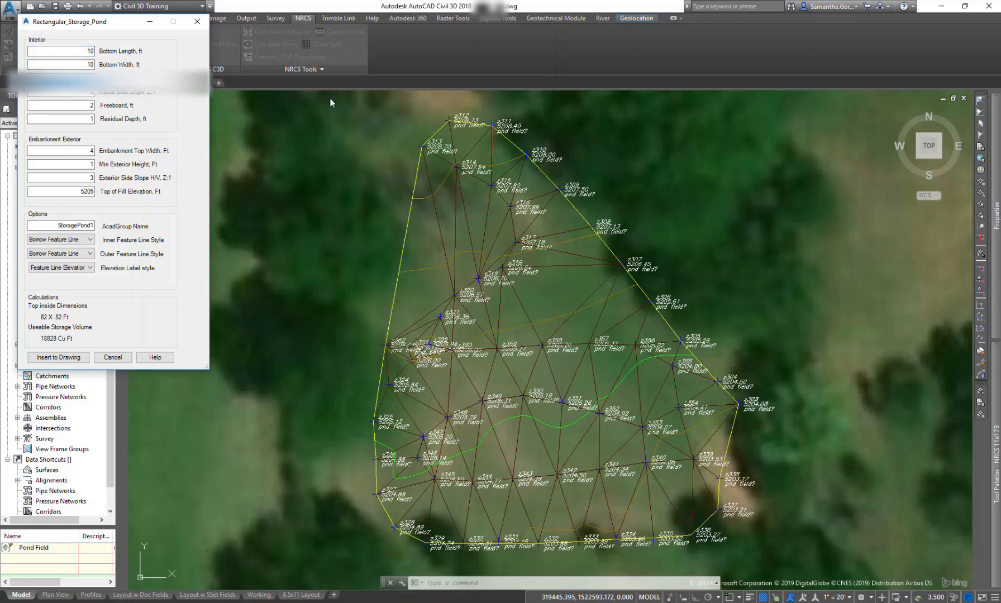
click(93, 94)
key(Tab)
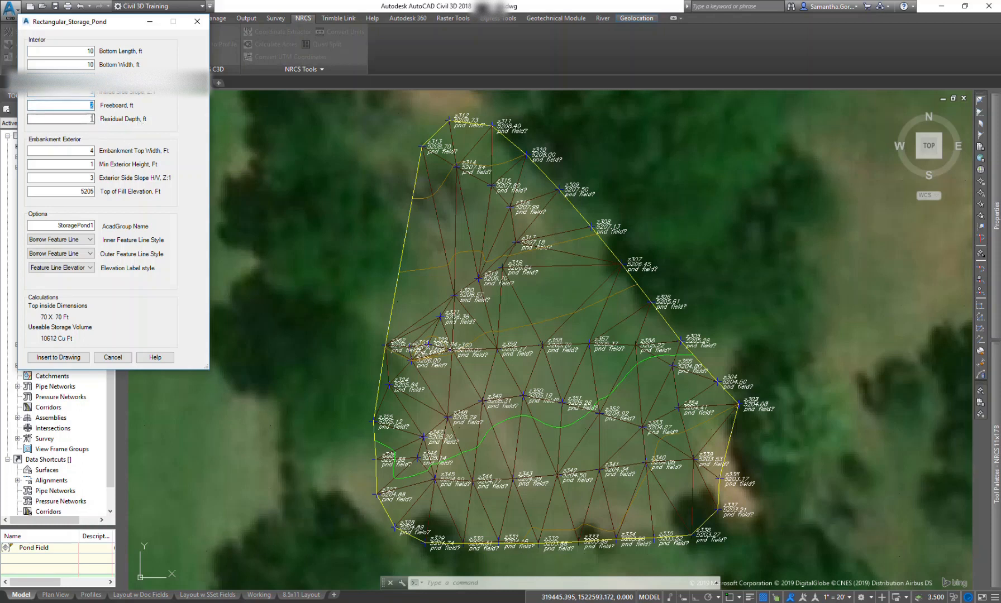
- Review the pond's embankment exterior values and set both its inner and outer feature line styles to Embankment Feature Line
click(88, 151)
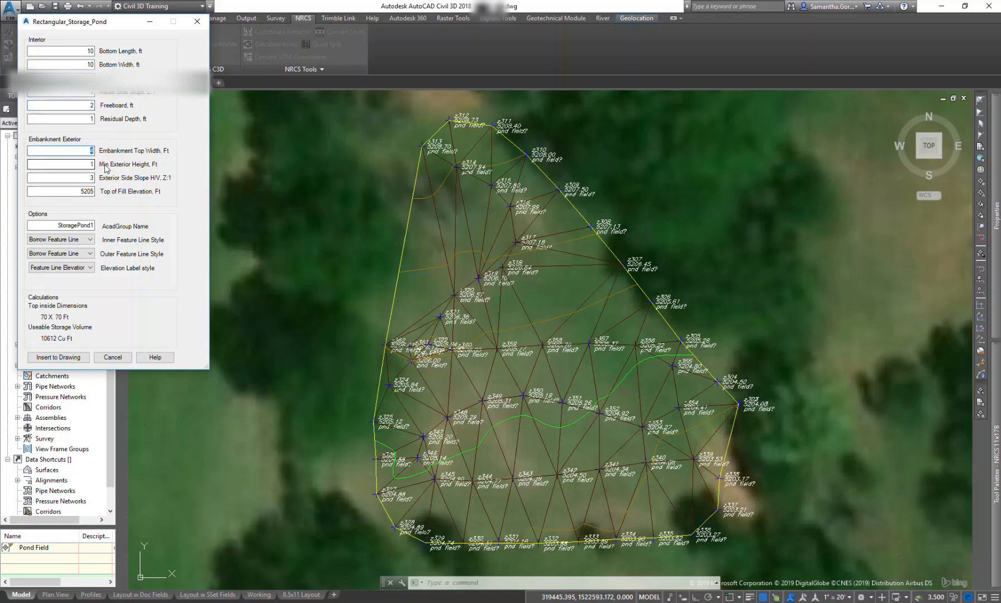
click(90, 164)
click(92, 178)
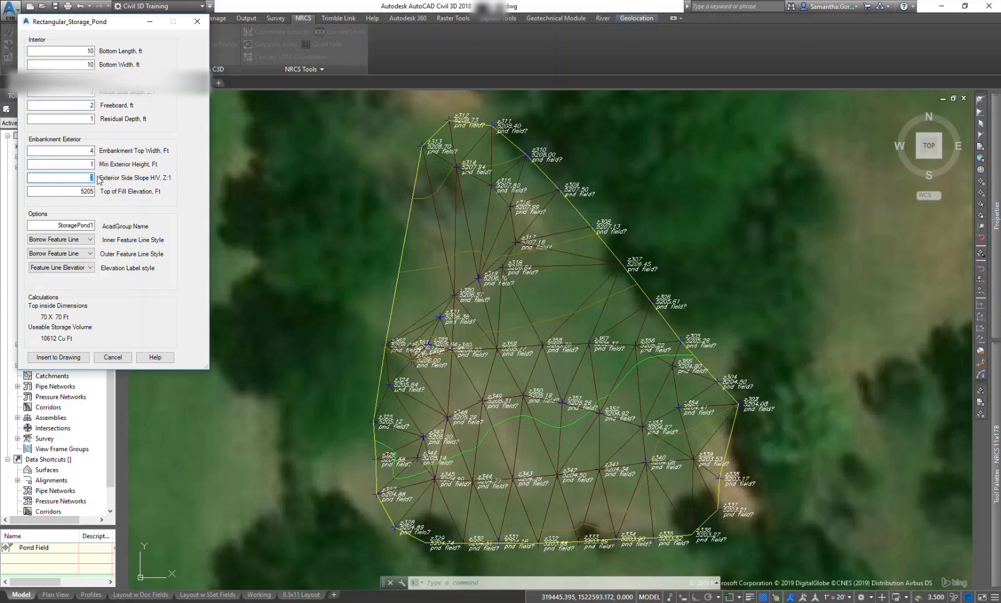
click(90, 193)
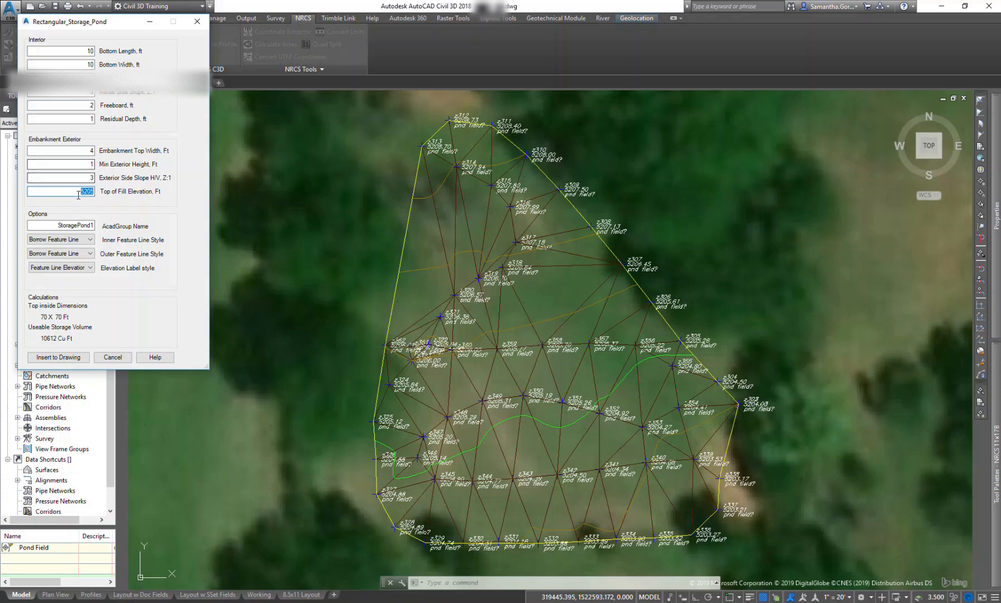
click(86, 241)
click(84, 246)
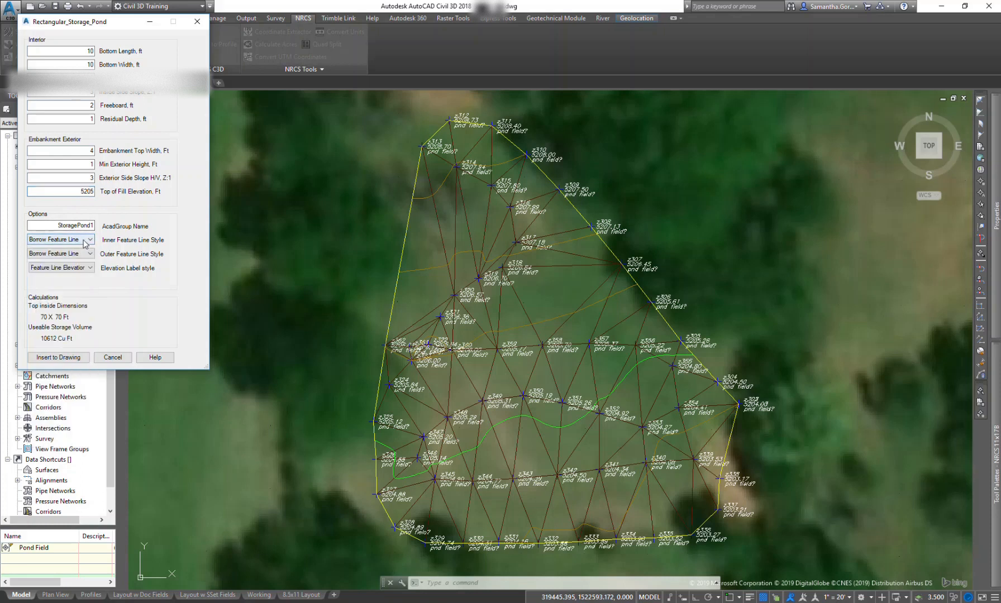
click(83, 240)
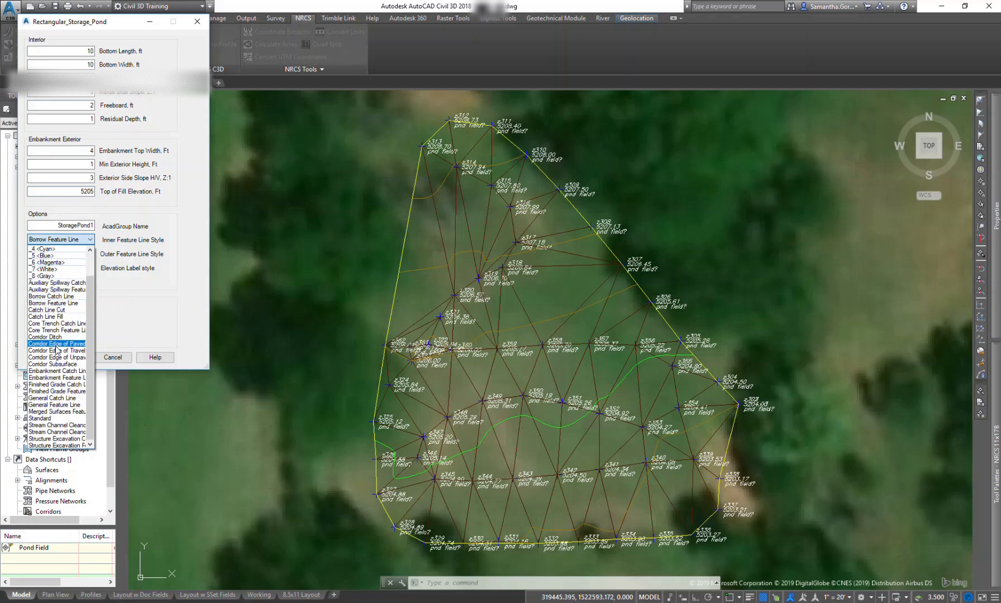
click(56, 378)
click(90, 254)
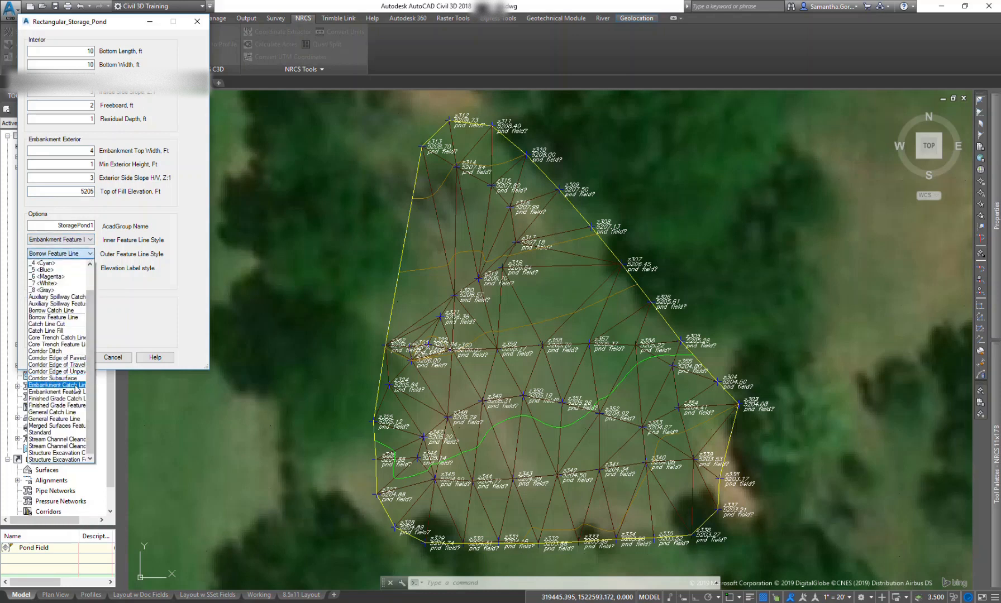
click(76, 392)
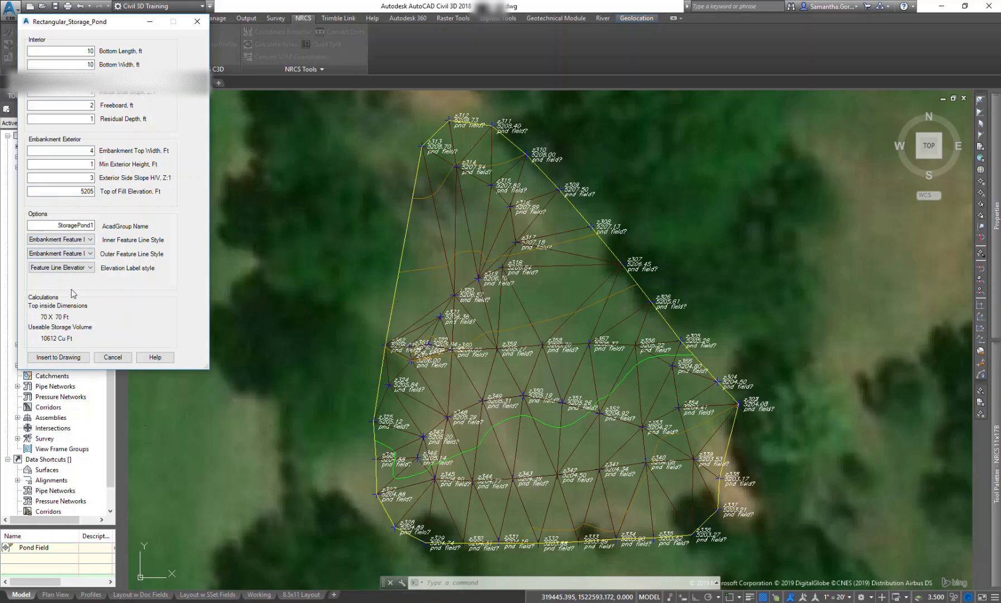
click(87, 271)
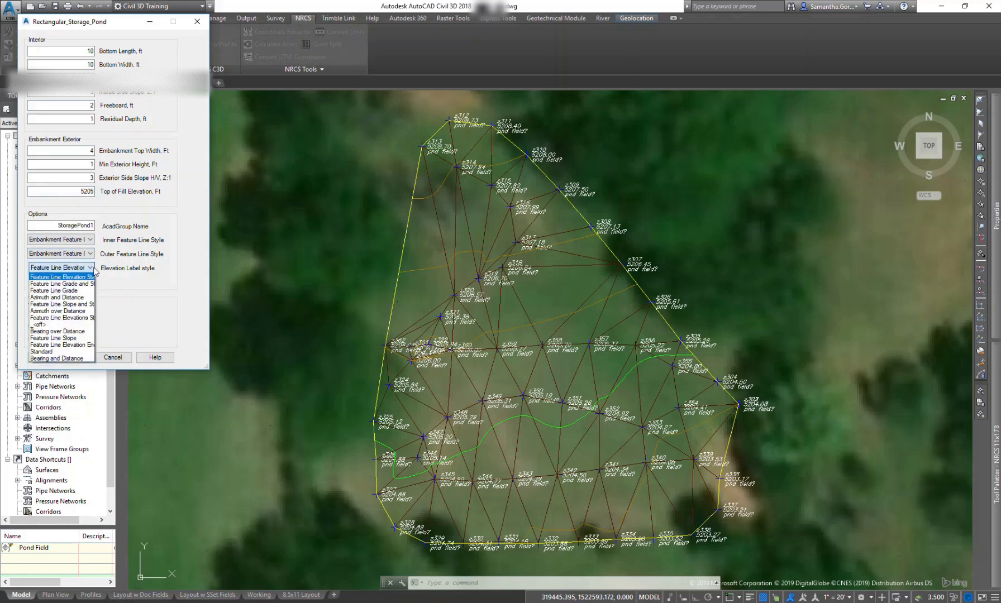
click(93, 271)
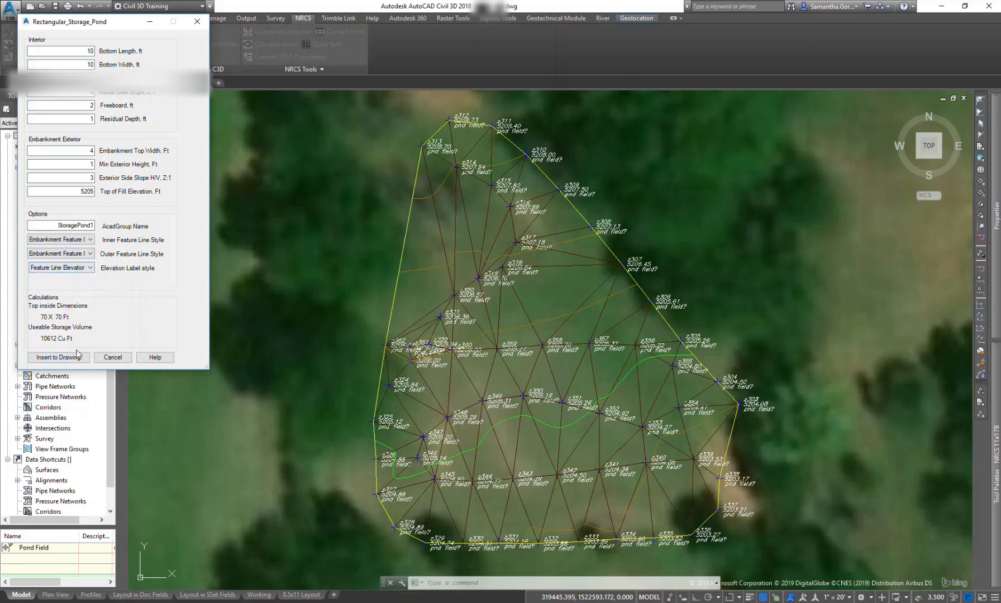
- Insert the storage pond into the drawing in the lower, wide part of Pond Ground Surface
click(59, 358)
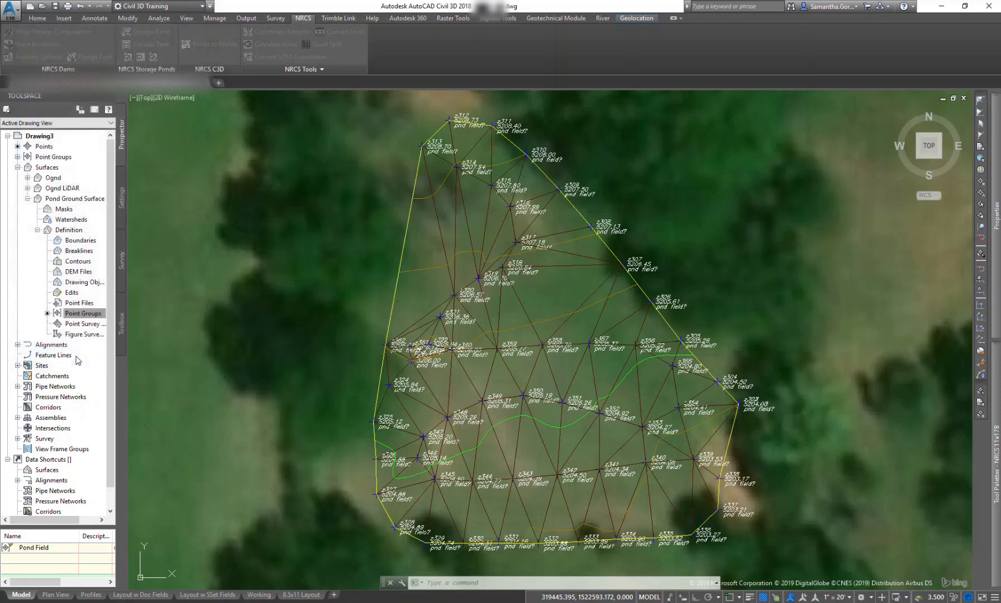
middle_drag(539, 376, 566, 235)
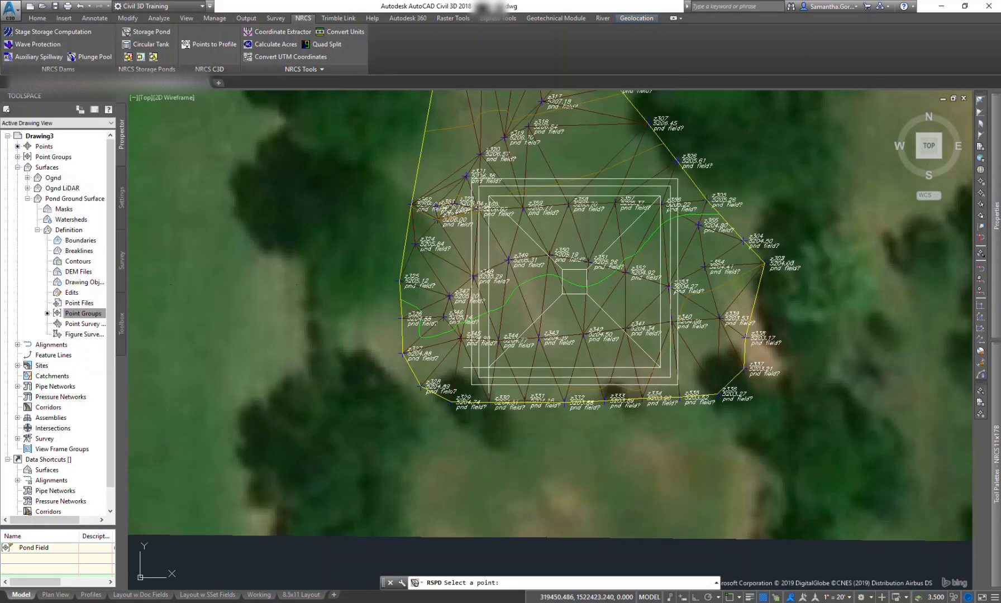
click(489, 367)
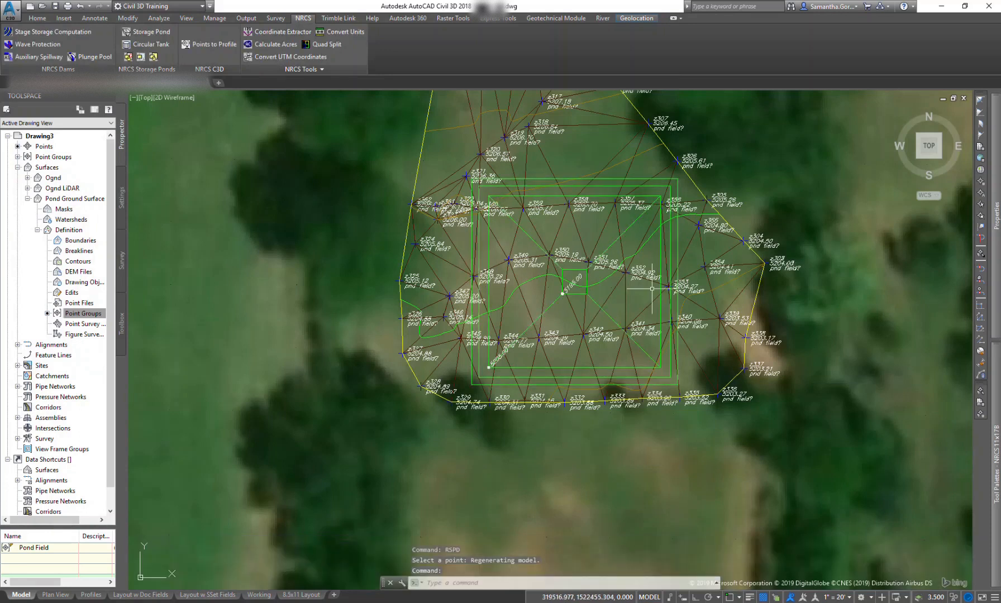
- Check that the inserted pond's feature lines select as one group, and turn group selection off
mouse_move(550, 316)
middle_down()
mouse_move(433, 322)
mouse_move(442, 378)
middle_up()
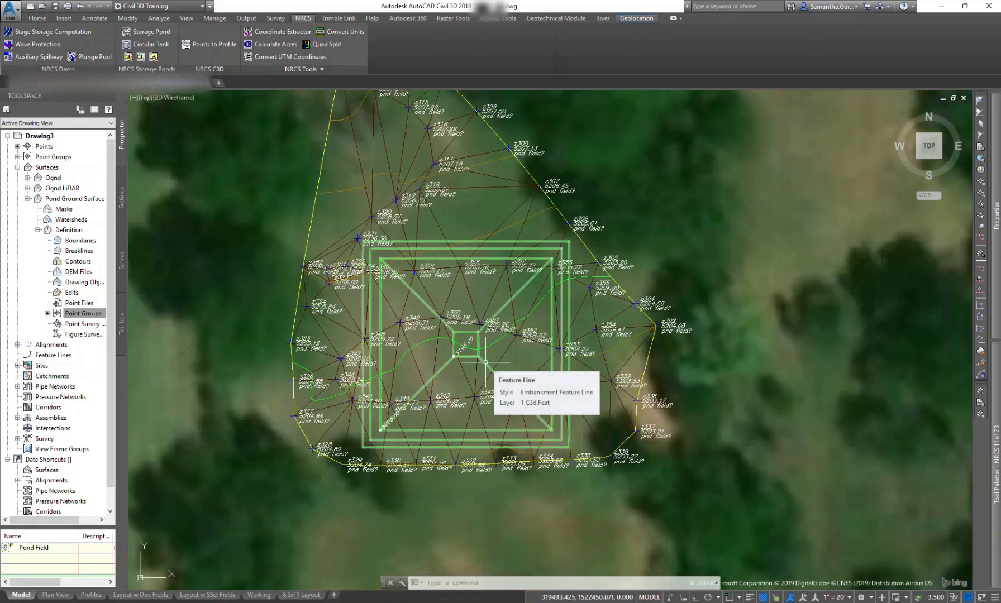
click(486, 361)
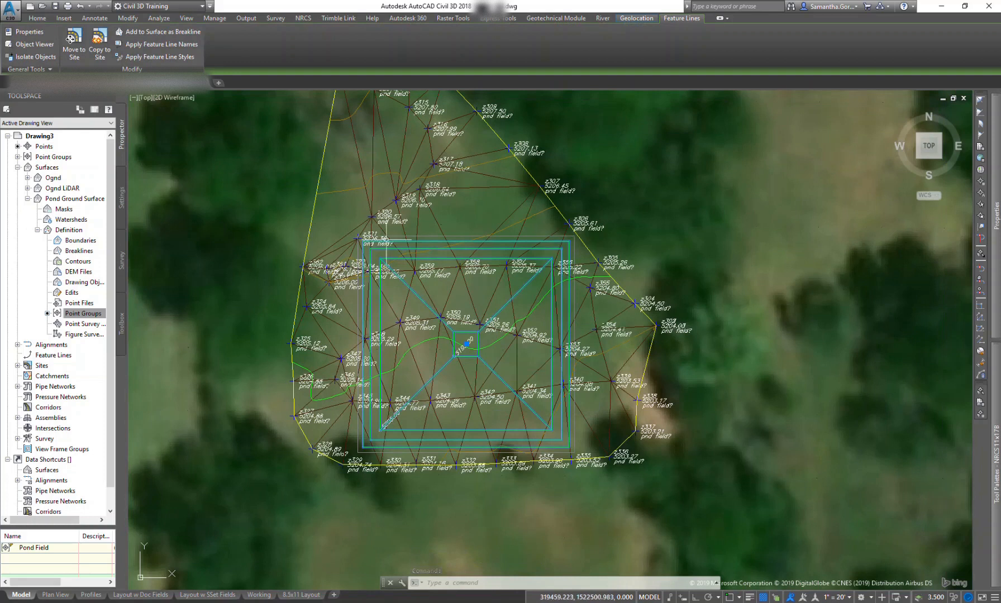
key(Escape)
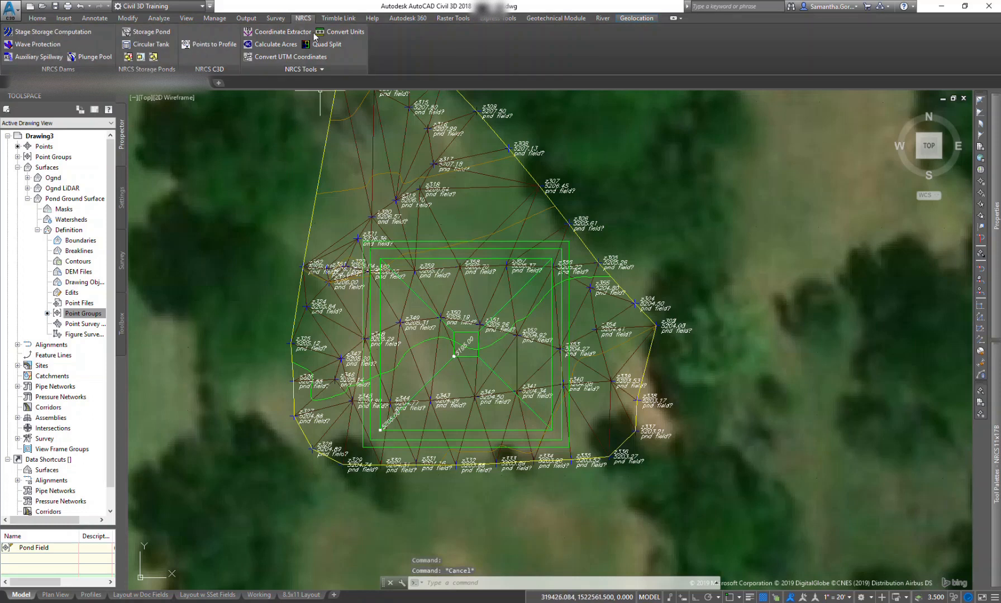
click(140, 57)
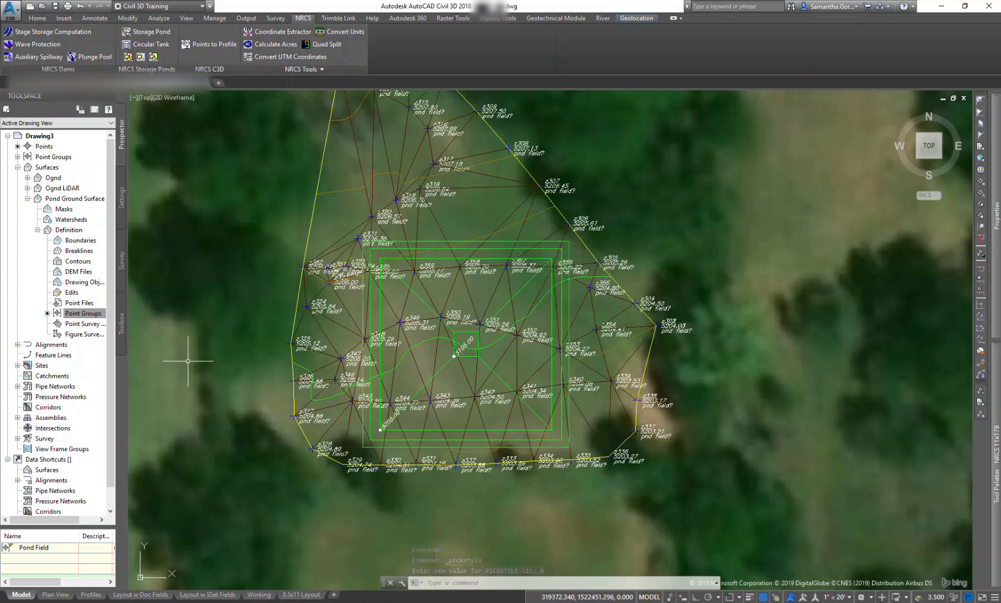
- Create a grading group named Storage Pond in the Storage Pond site using the grading creation tools
click(43, 20)
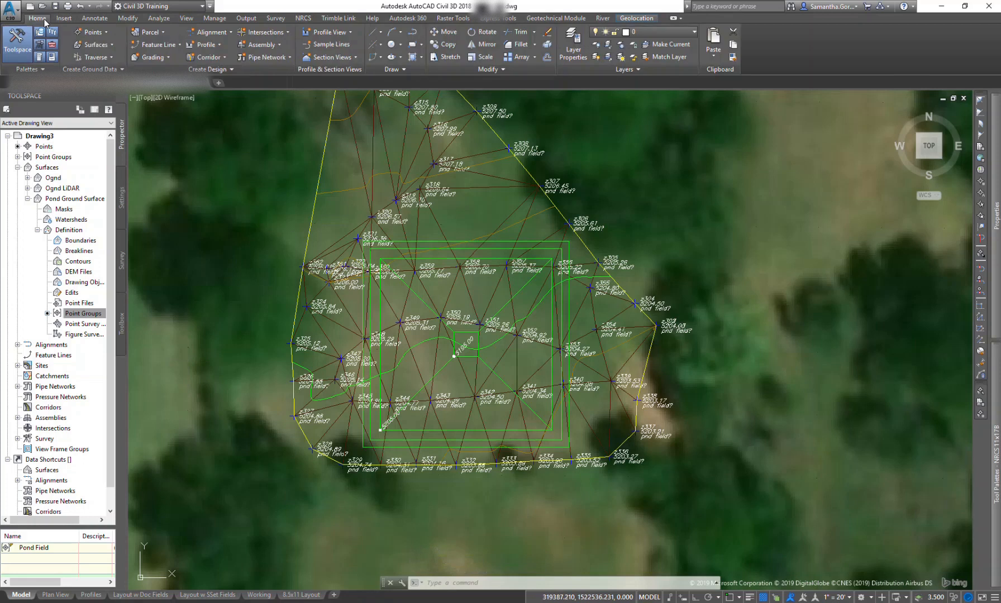
click(150, 57)
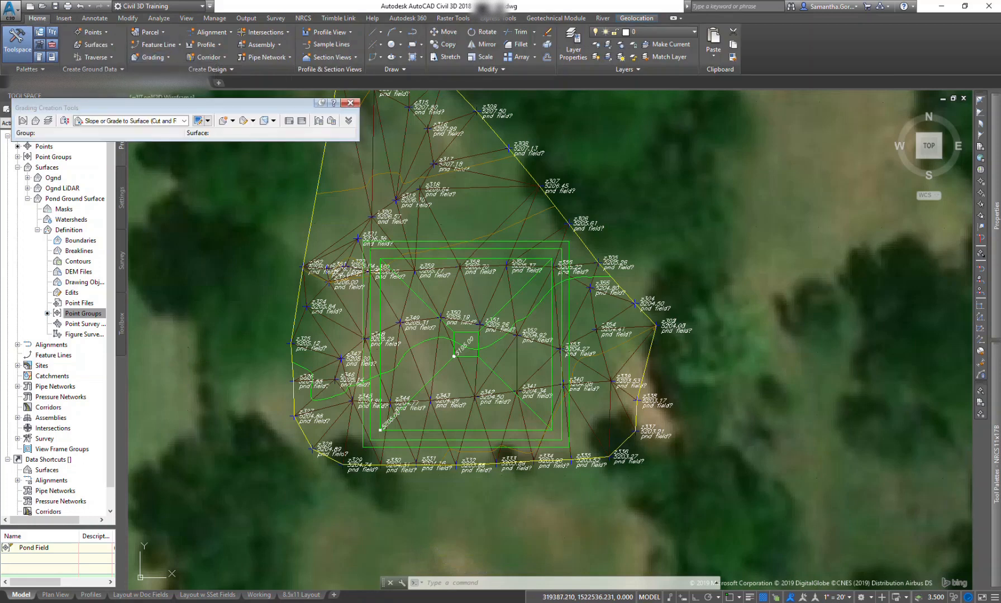
click(23, 122)
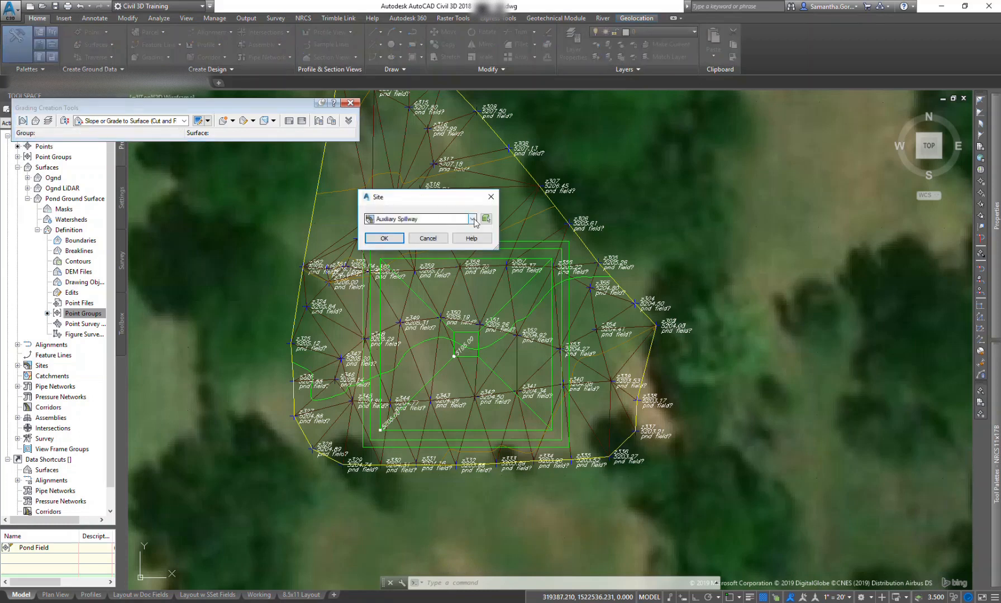
click(471, 219)
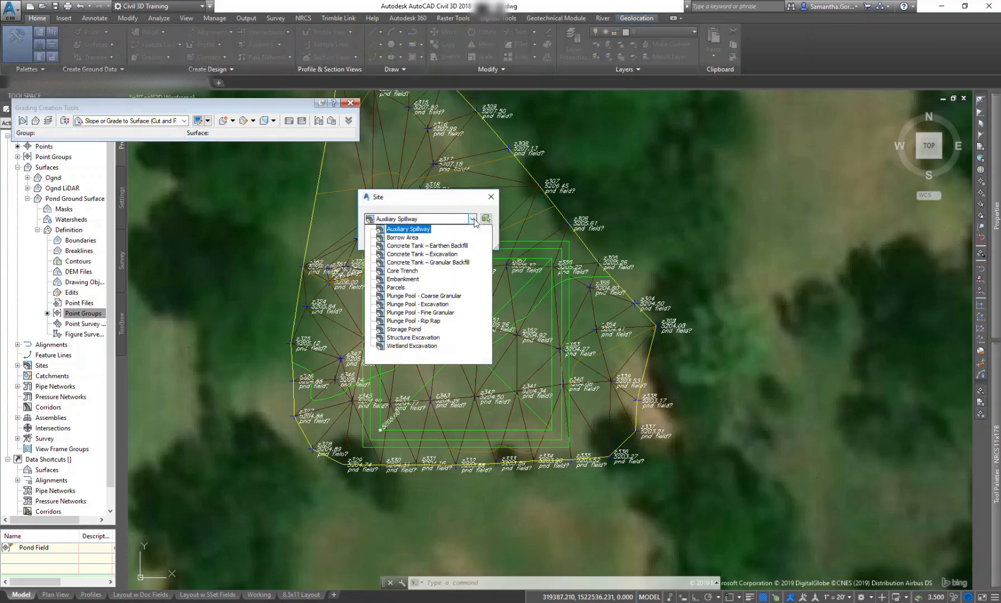
click(417, 330)
click(385, 238)
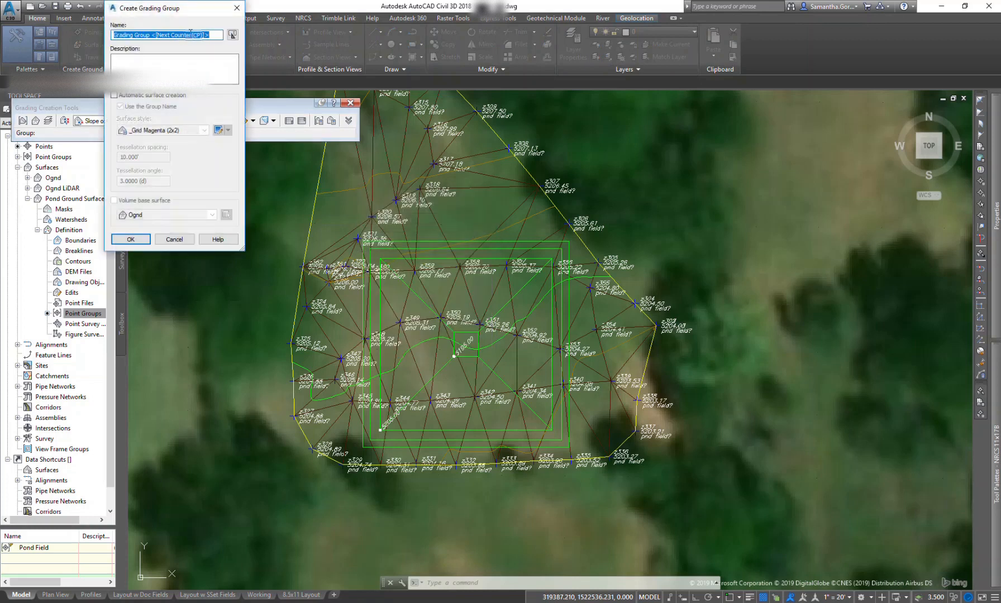
text(Storage Pond)
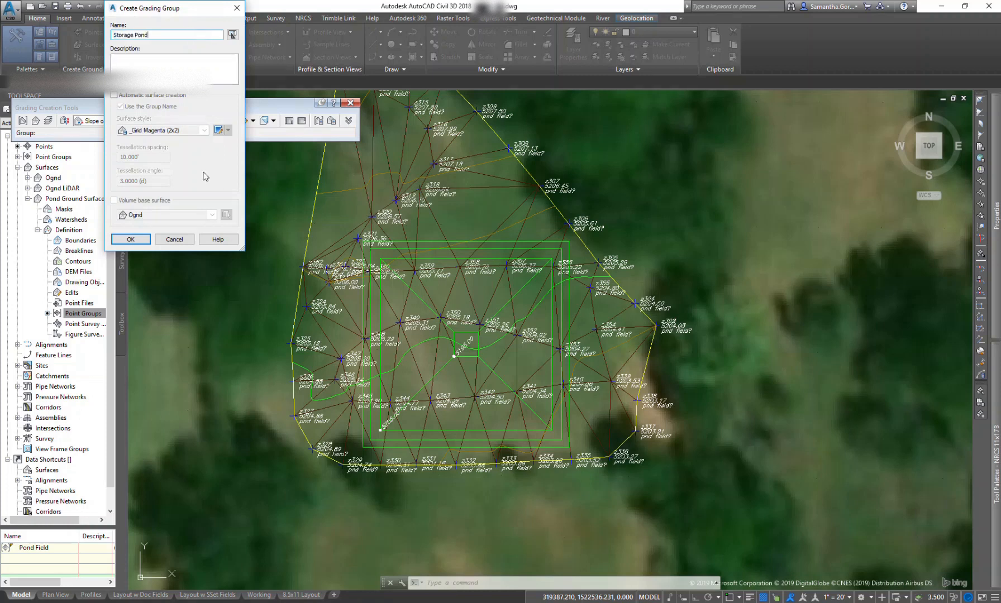
click(139, 242)
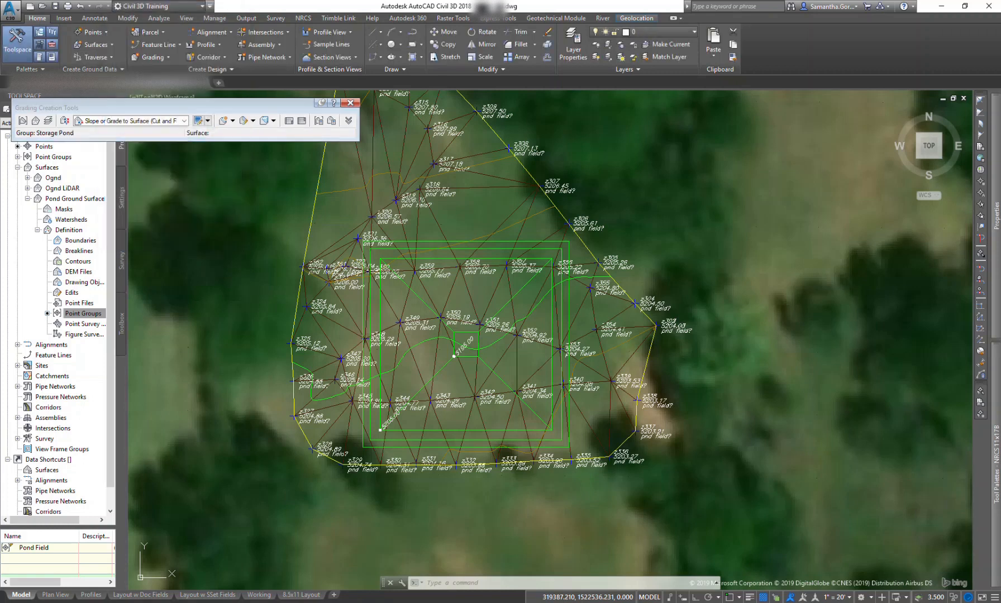
- Set Pond Ground Surface as the target surface of the Storage Pond grading group
click(36, 121)
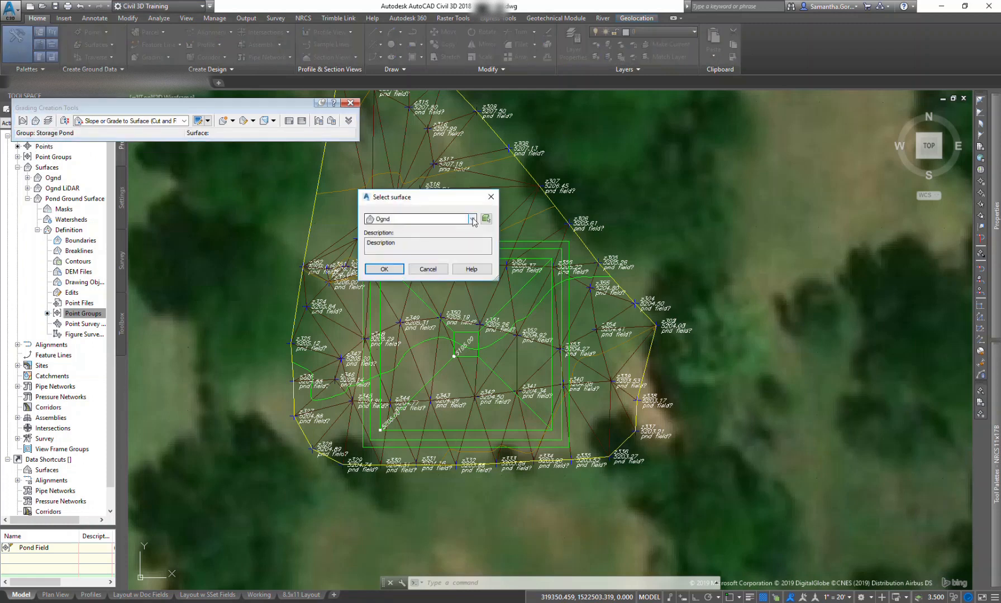
click(473, 219)
click(433, 246)
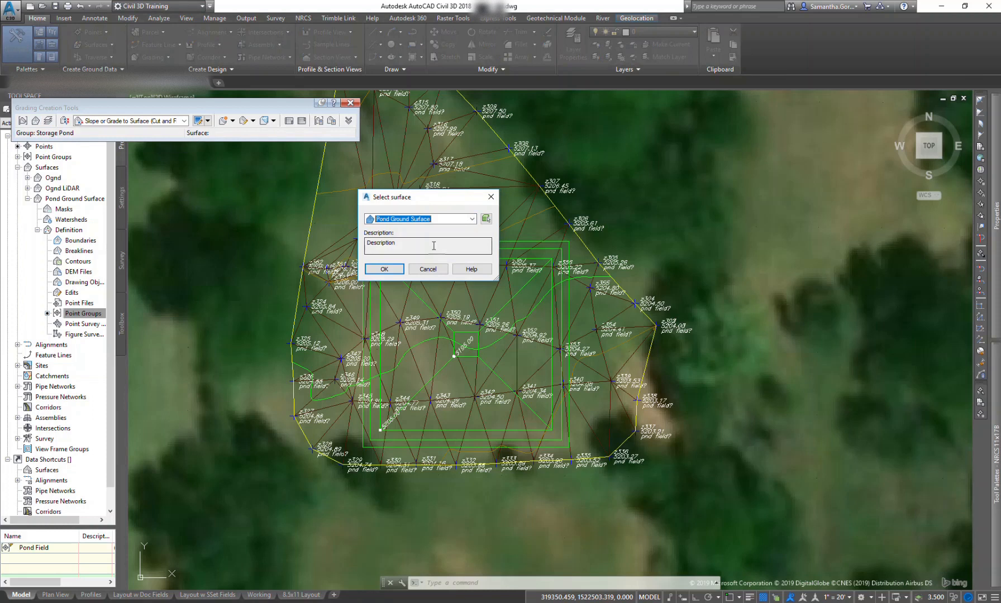
click(384, 269)
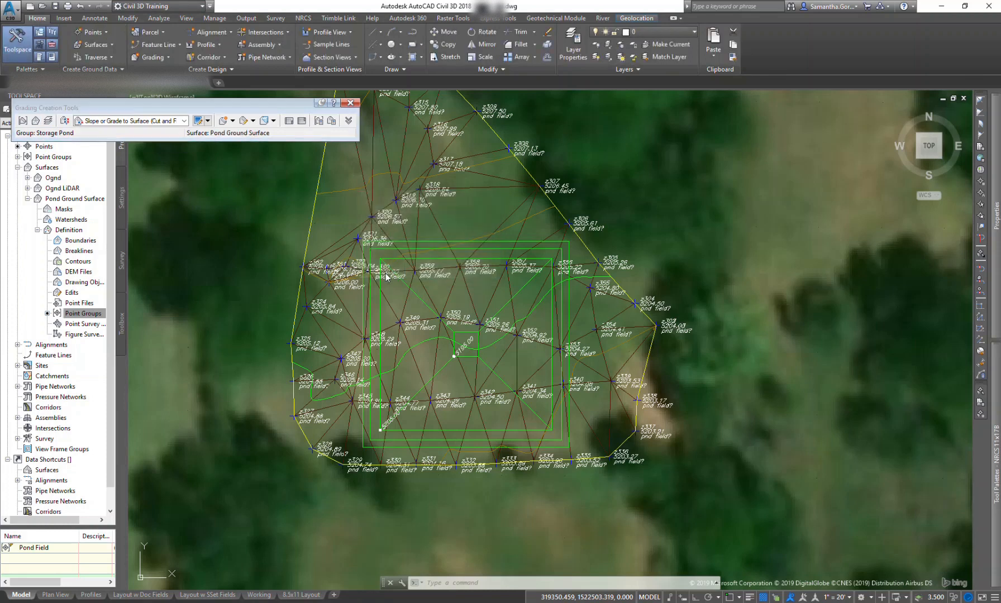
- Grade the pond's outermost feature line outward to the surface along its entire length, using cut-and-fill slope criteria with a 2:1 cut slope and the default fill slope
click(185, 121)
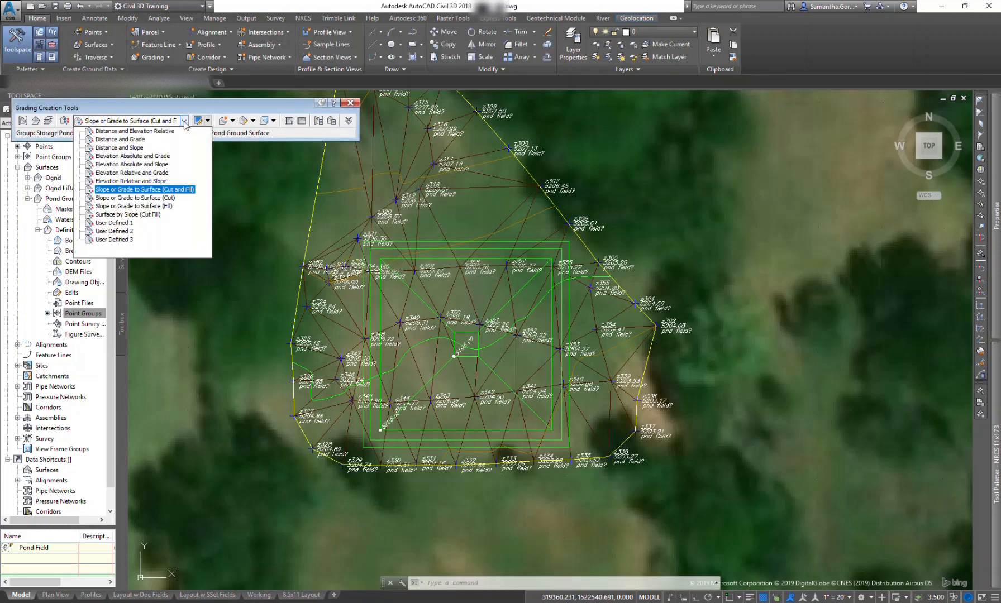
click(180, 191)
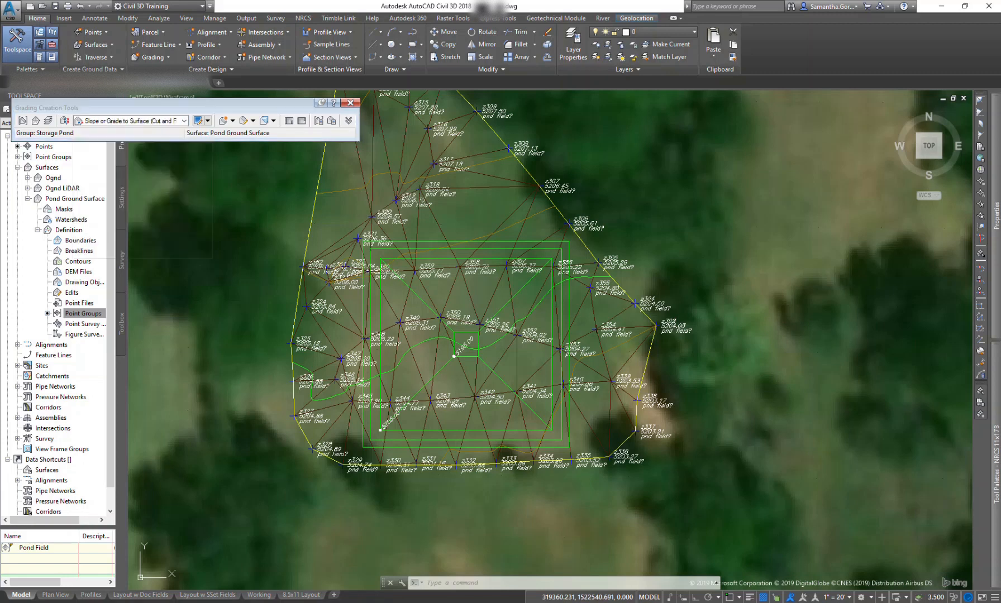
click(223, 125)
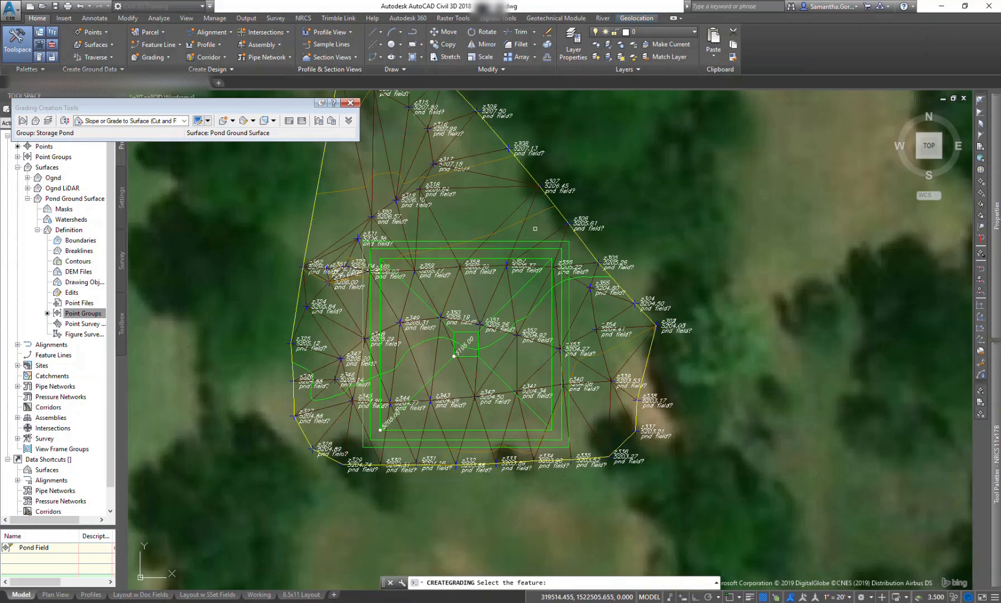
click(528, 240)
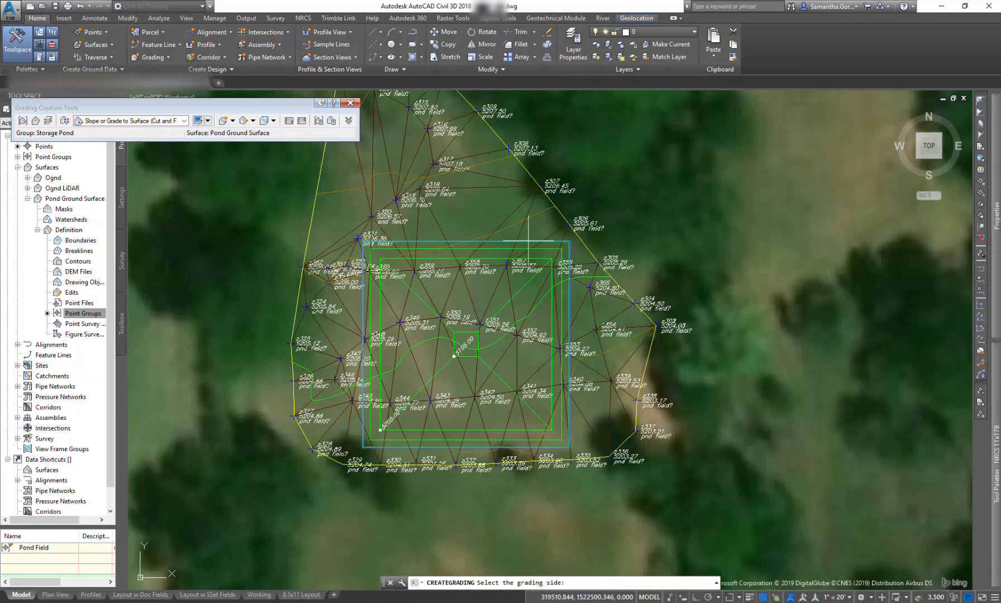
click(532, 205)
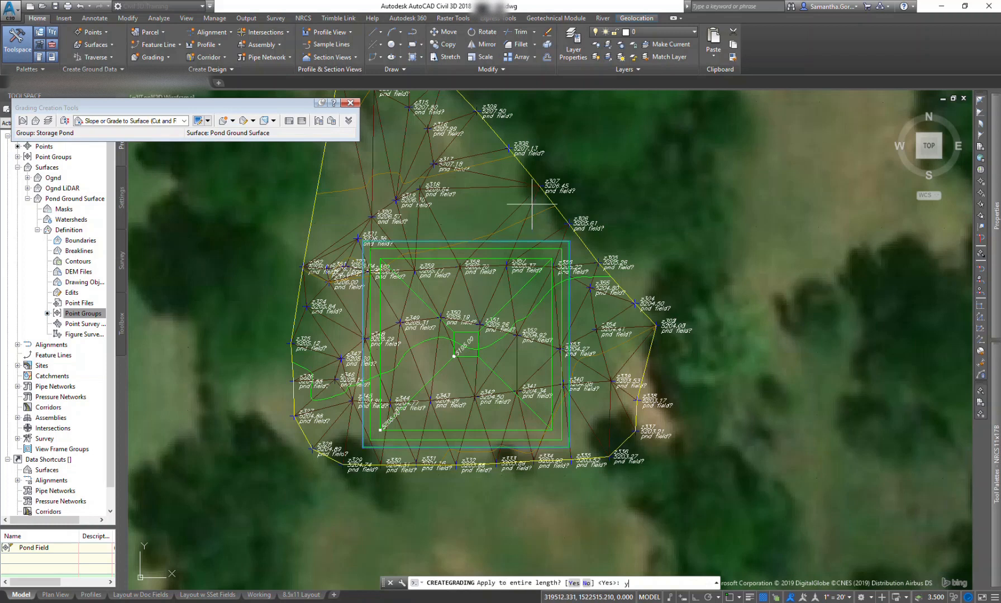
text(y)
key(Return)
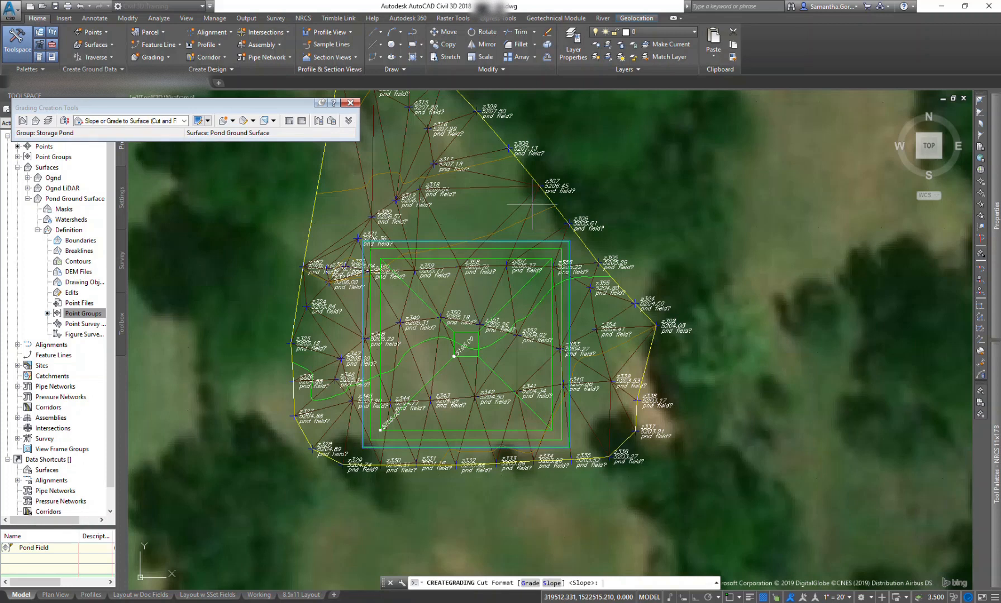
text(s)
key(Return)
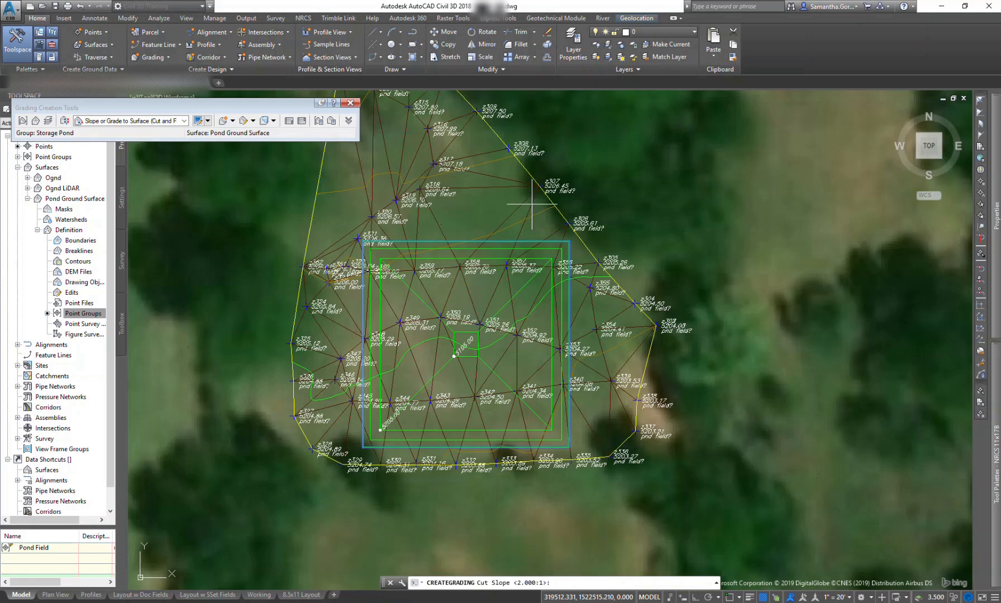
key(Return)
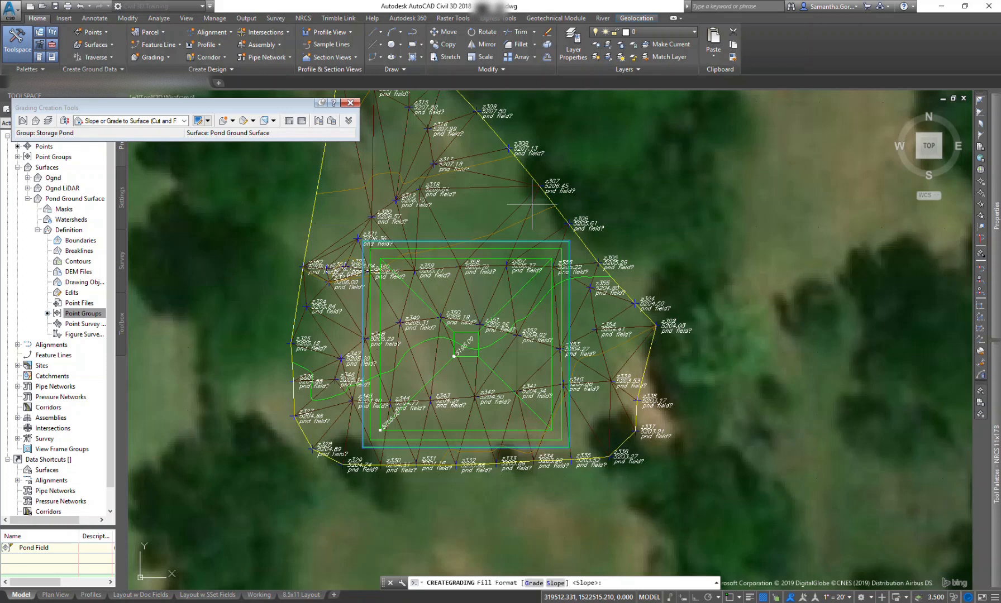
key(Return)
key(Return)
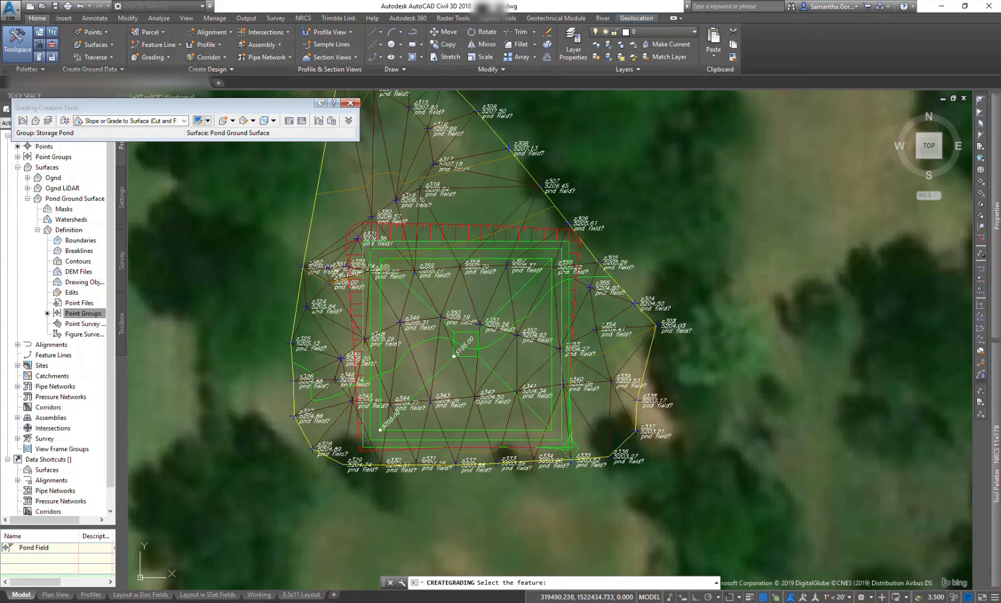
click(350, 103)
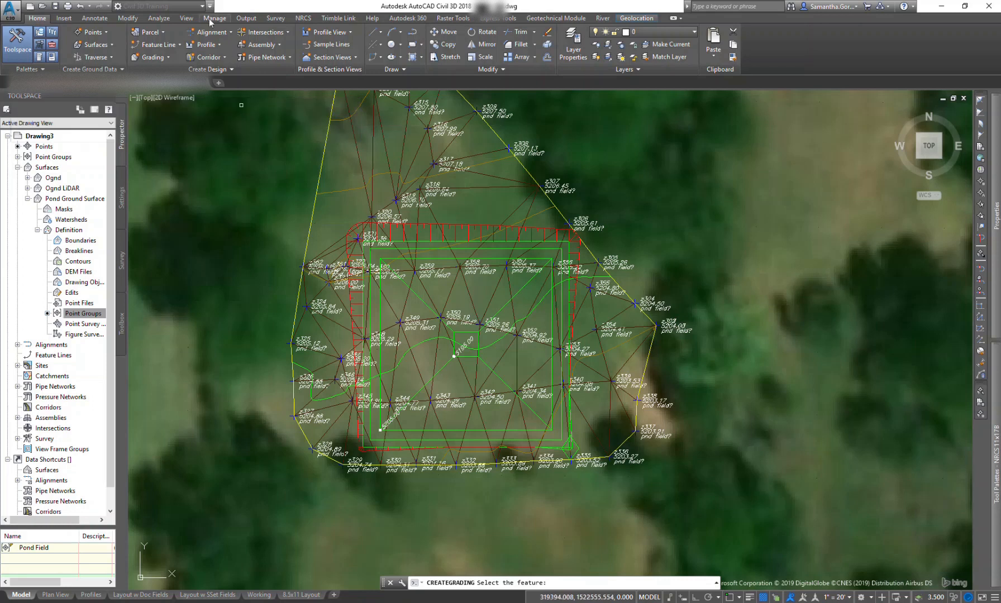
- Turn group selection back on and raise all of the pond's feature lines together by 1 ft
click(305, 18)
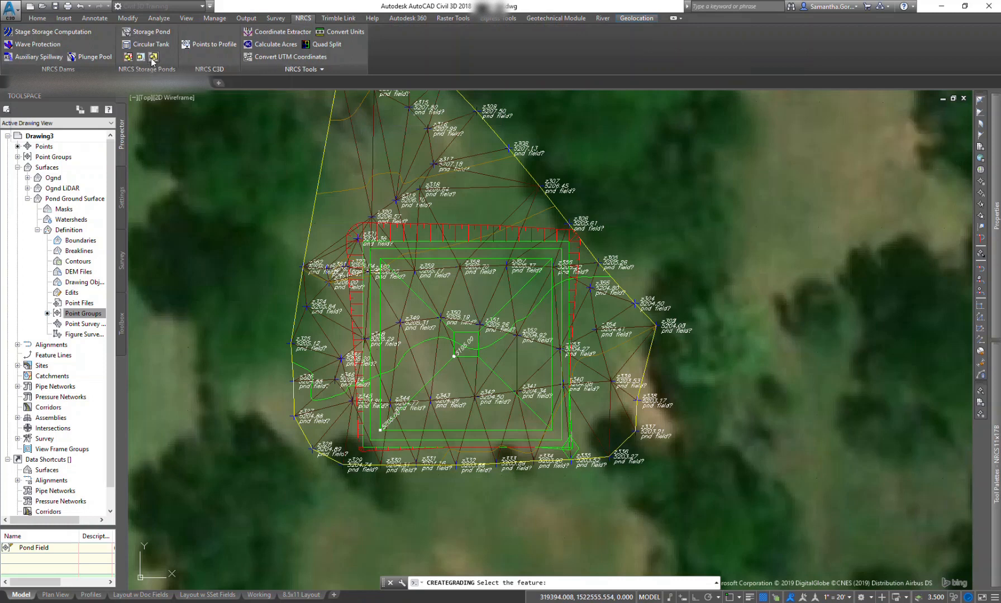
key(Escape)
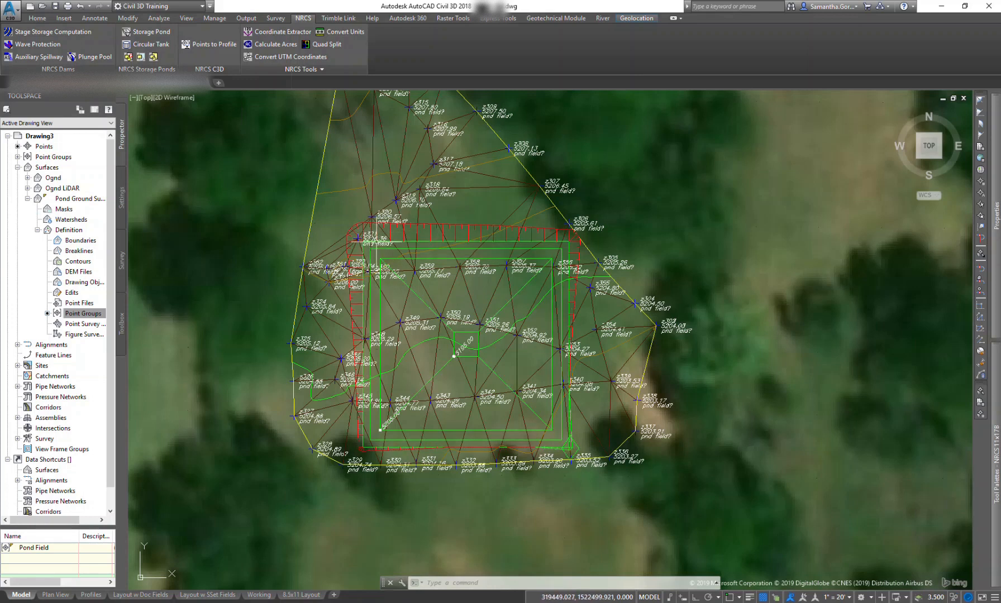
click(474, 357)
right_click(473, 356)
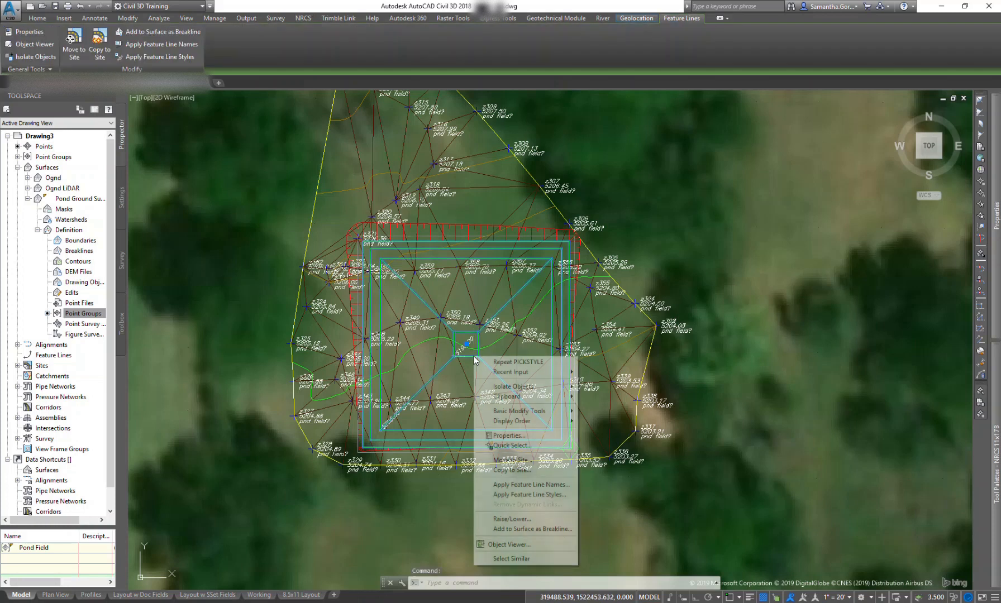
click(511, 519)
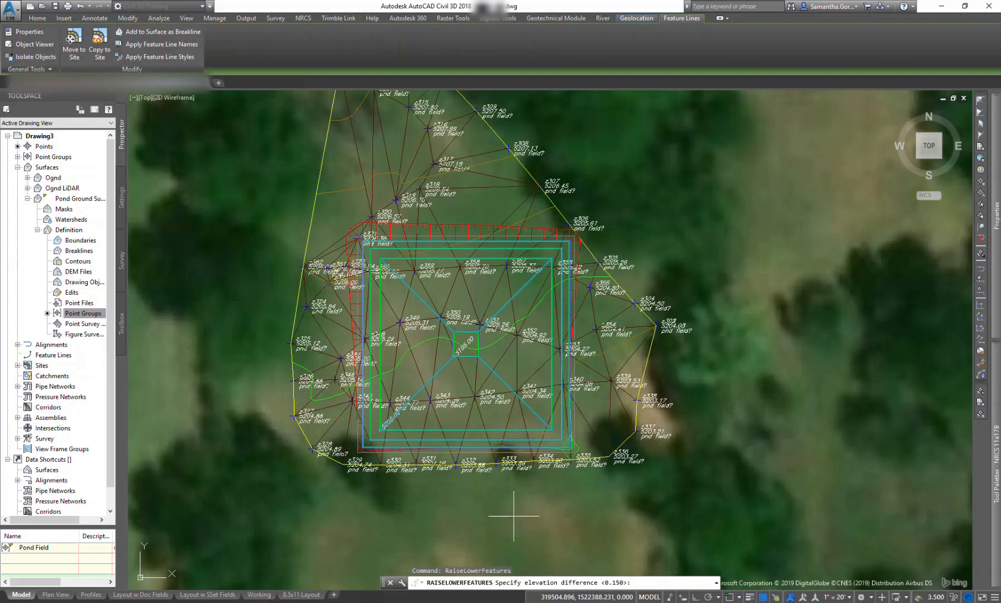
text(1)
key(Return)
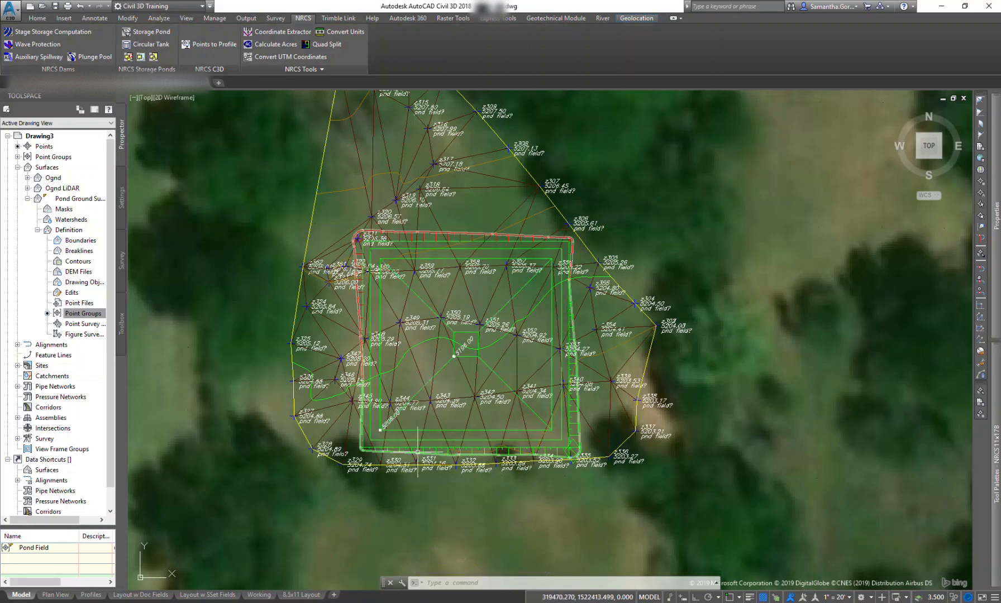
- Raise the grouped pond feature lines by another 0.5 ft
click(356, 237)
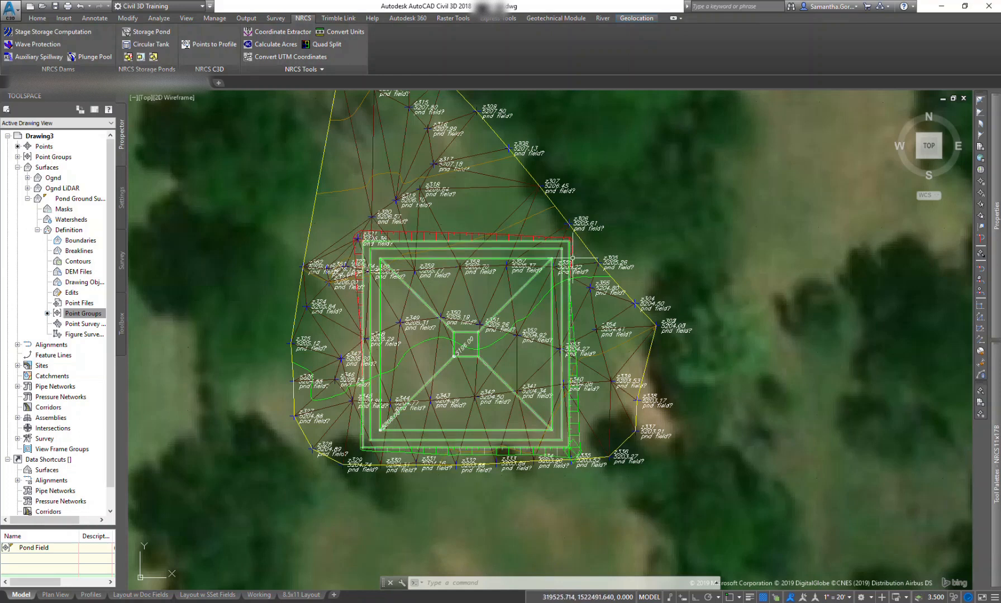
key(Escape)
click(503, 382)
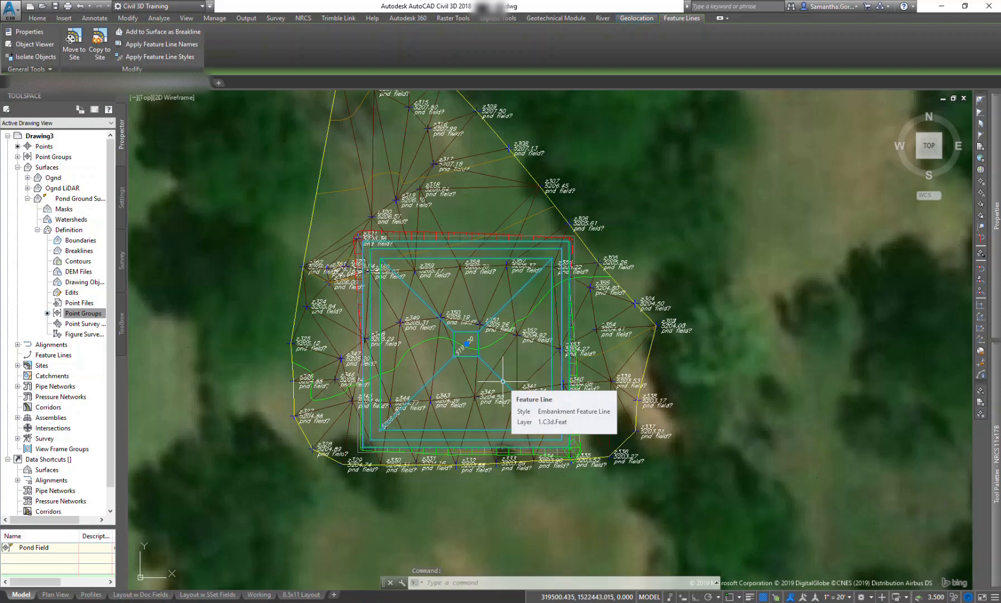
right_click(503, 382)
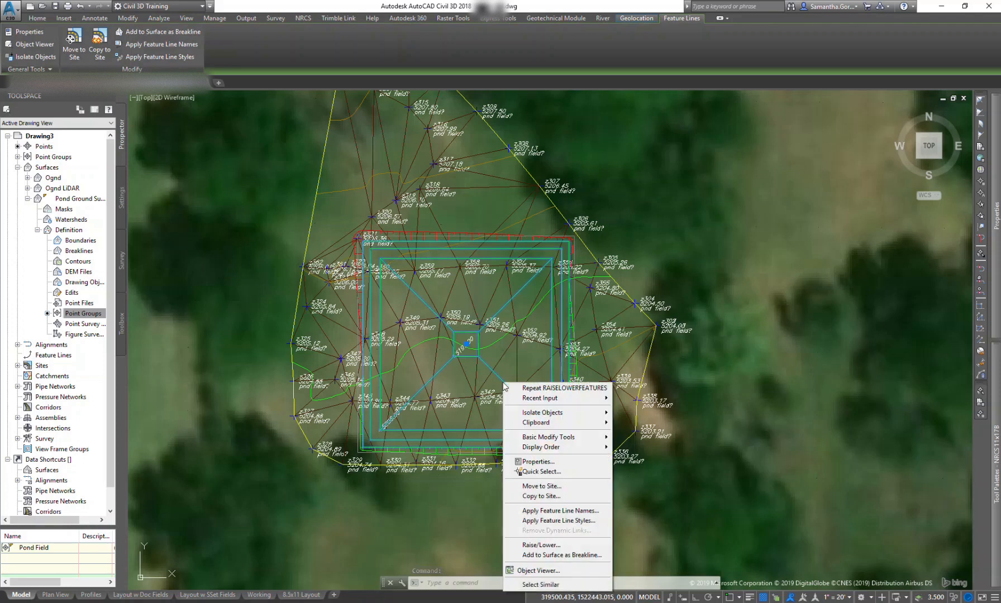
click(552, 547)
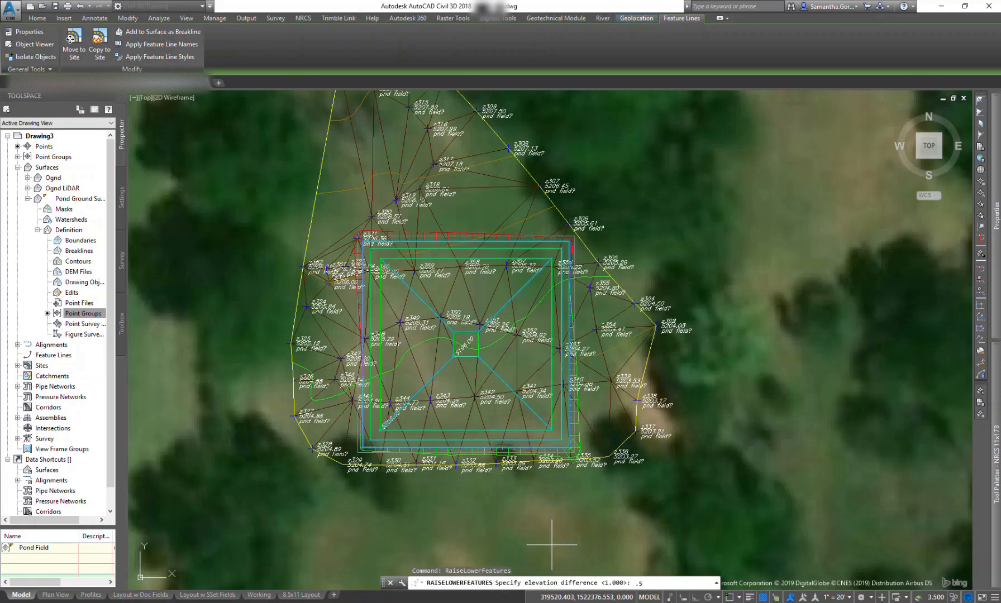
key(Return)
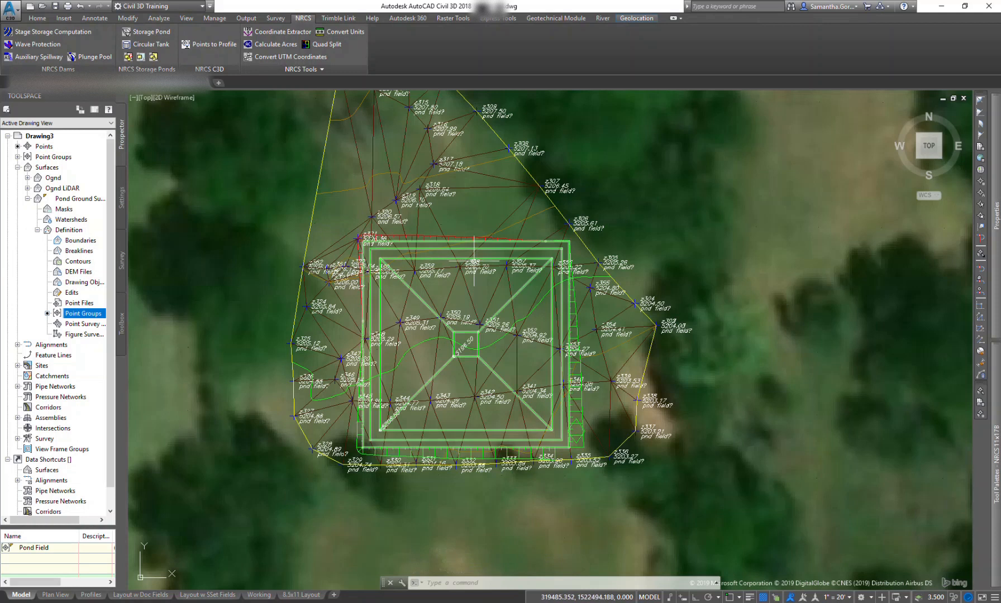
- Raise the whole group of pond feature lines by a further 0.25 ft
click(408, 257)
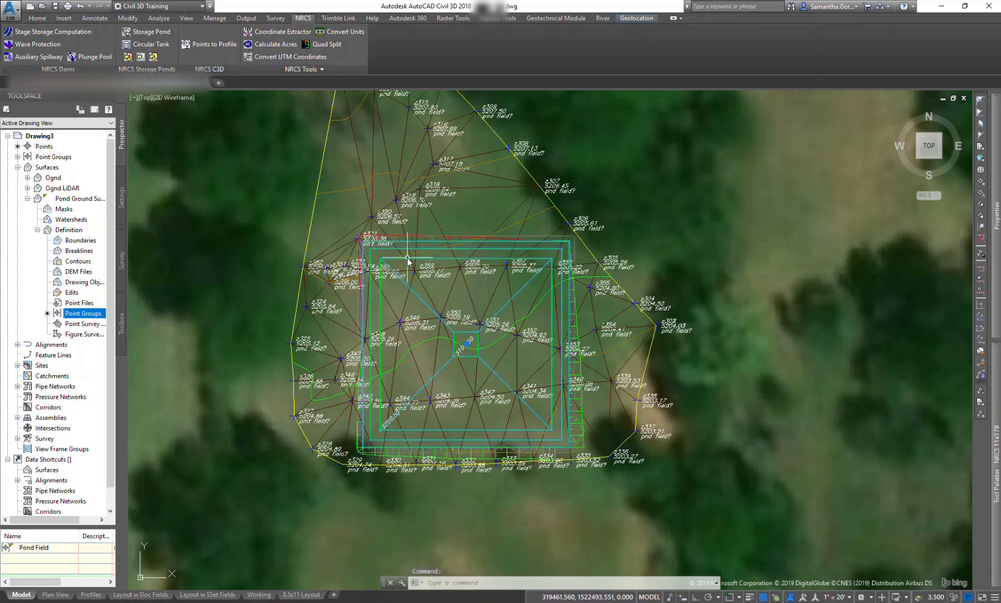
right_click(407, 260)
click(447, 420)
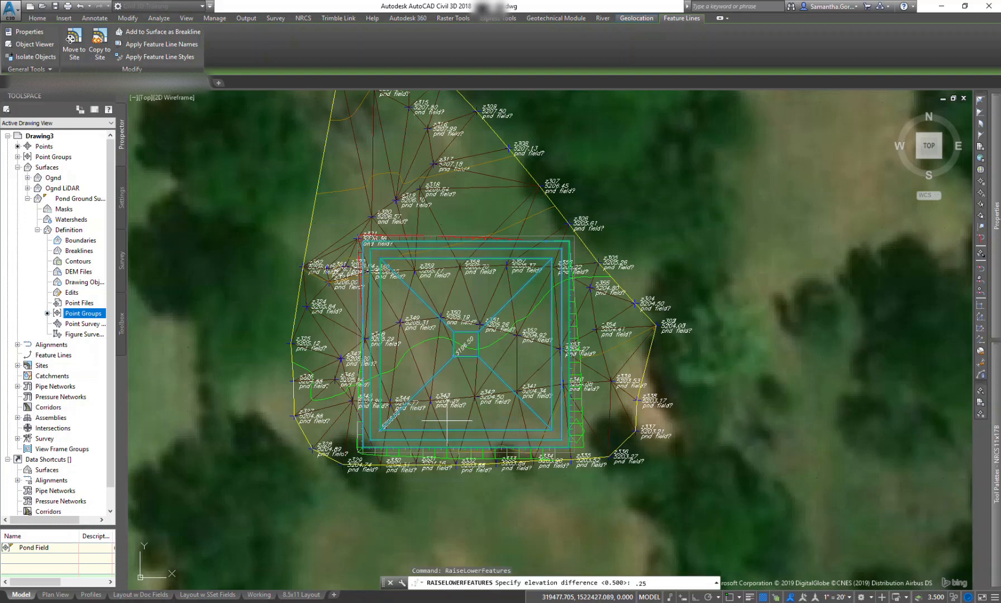
text(.25)
key(Return)
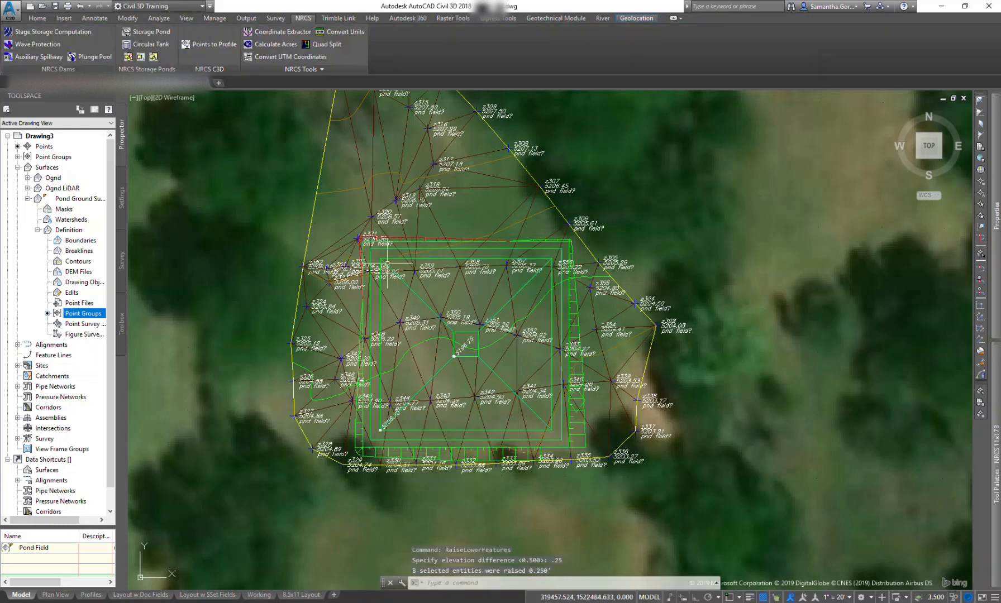
- Raise all of the grouped pond feature lines by 0.25 ft once more
scroll(386, 260, up, 2)
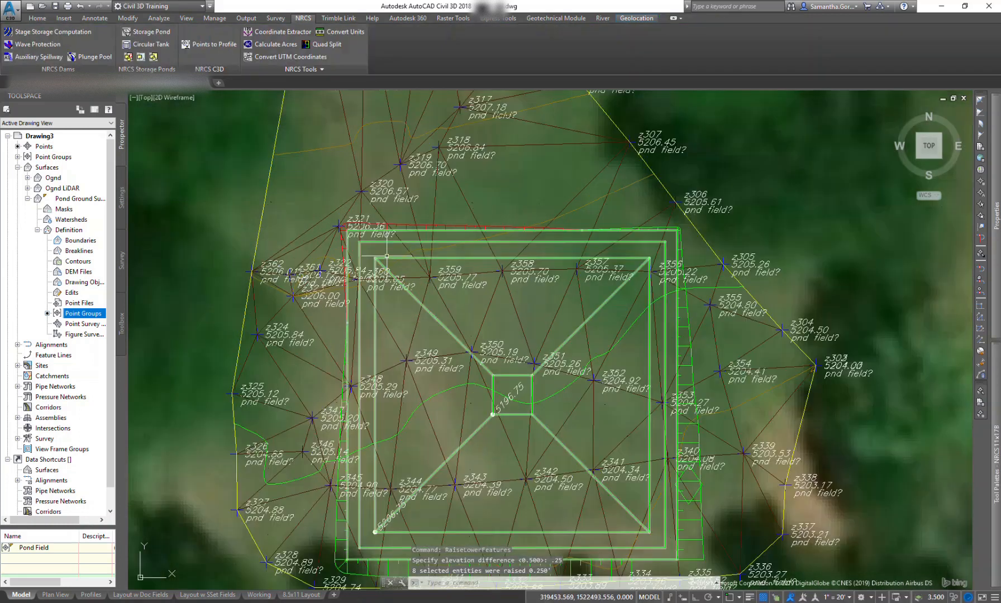
click(457, 341)
right_click(457, 341)
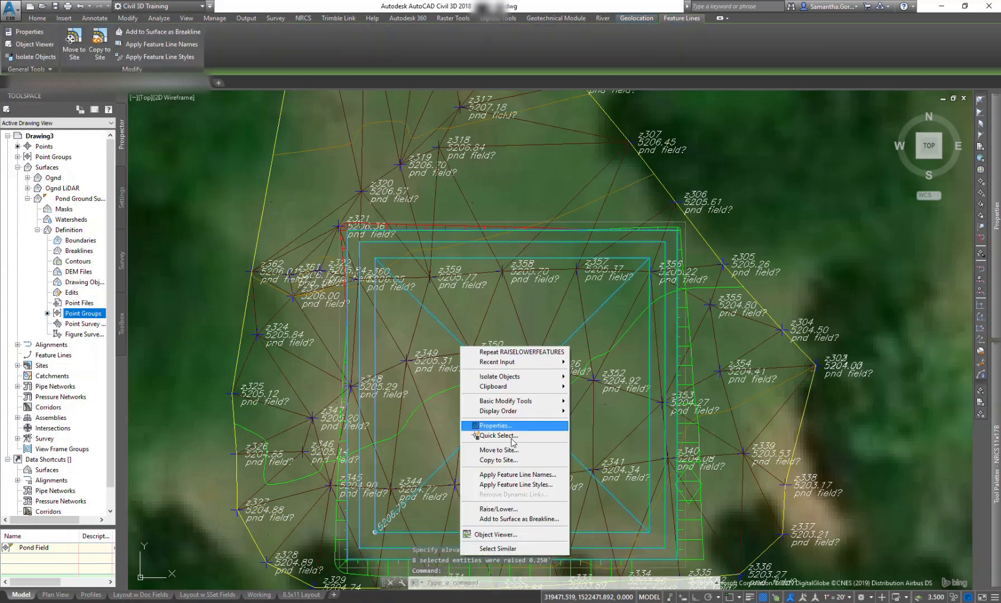
click(515, 509)
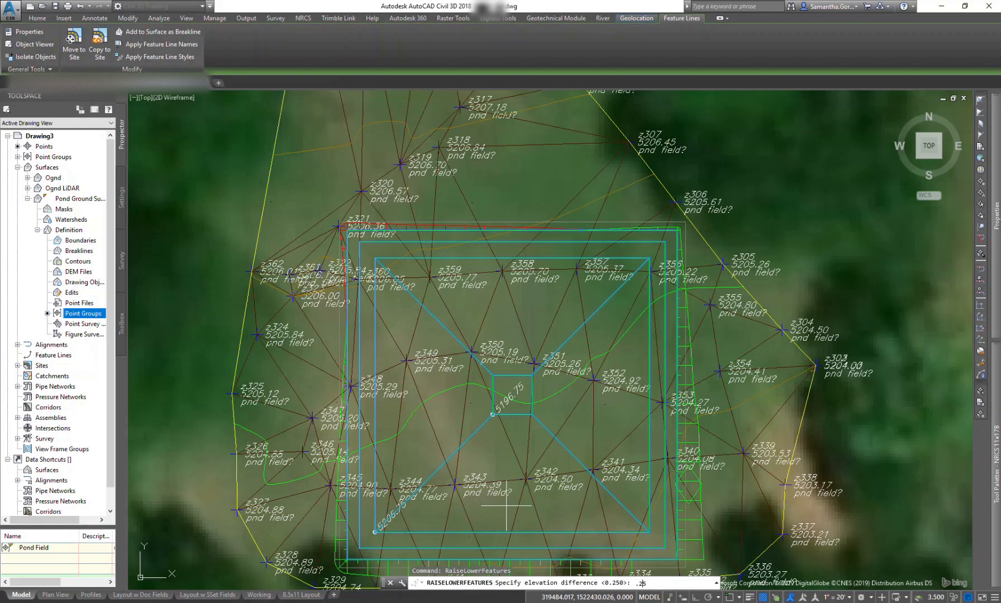
text(.25)
key(Return)
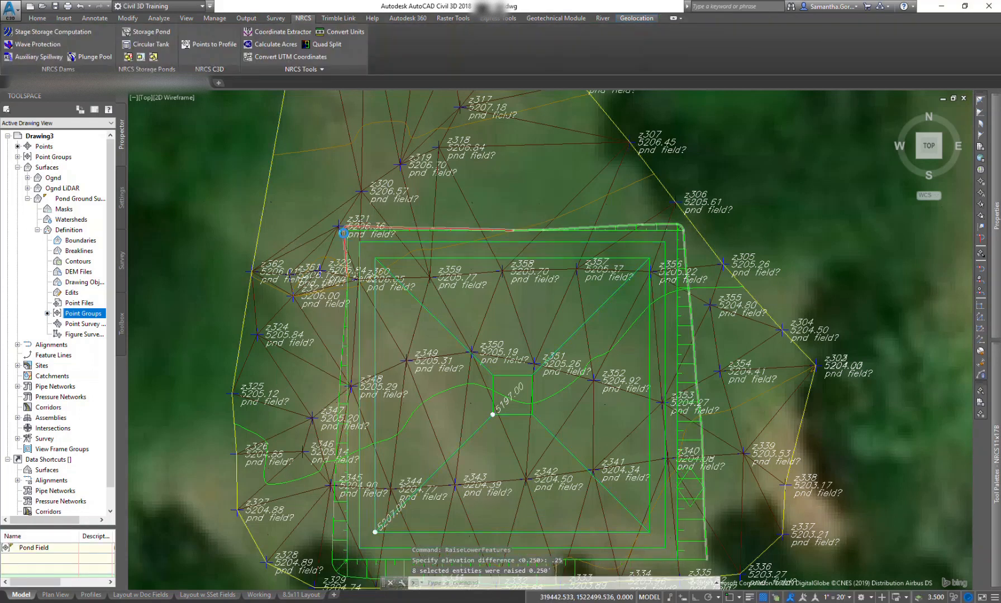
- Raise the grouped pond feature lines by another 0.15 ft
scroll(343, 233, up, 6)
scroll(357, 272, down, 6)
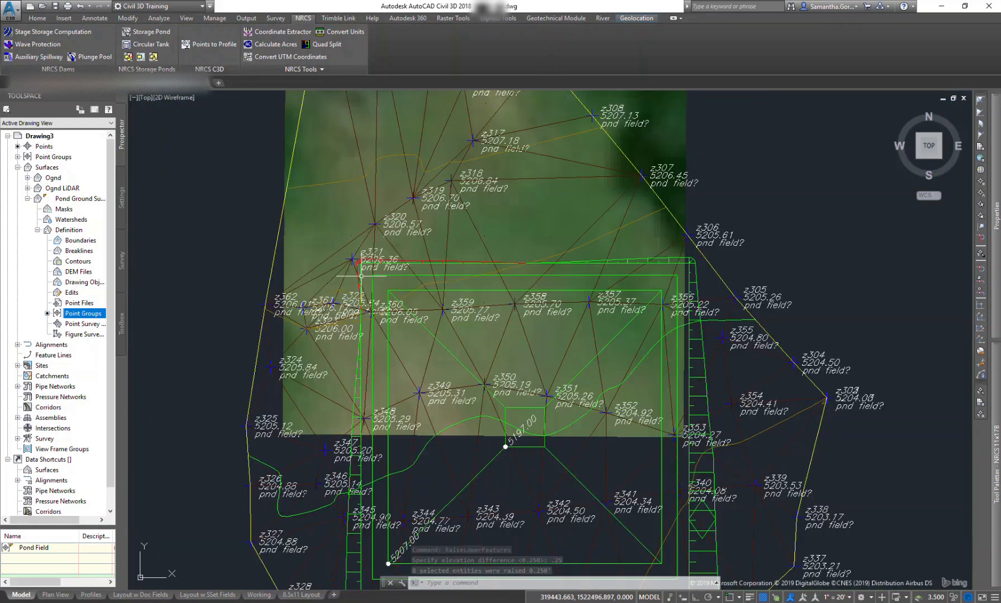
click(426, 274)
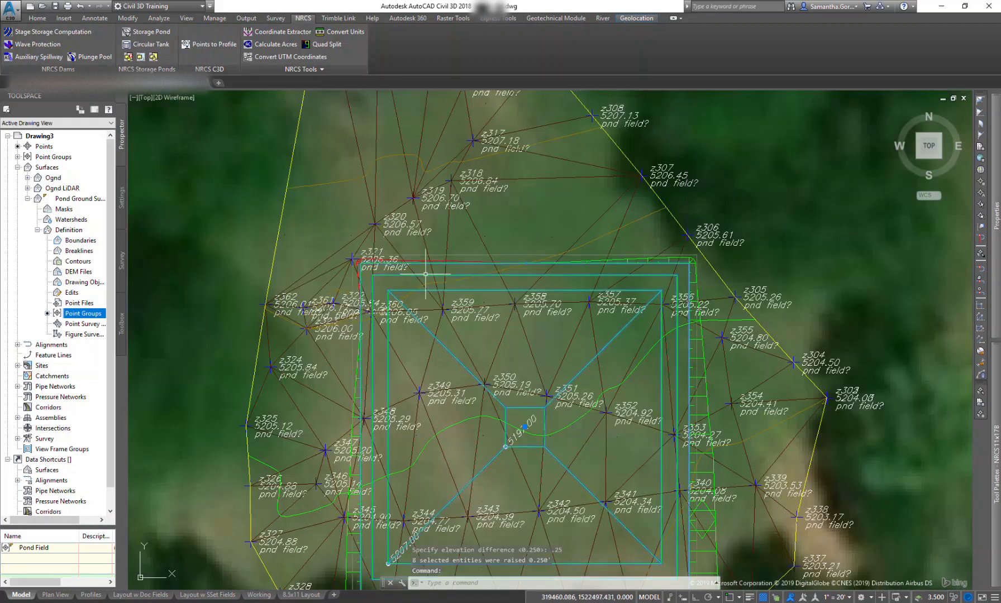
right_click(426, 275)
click(464, 438)
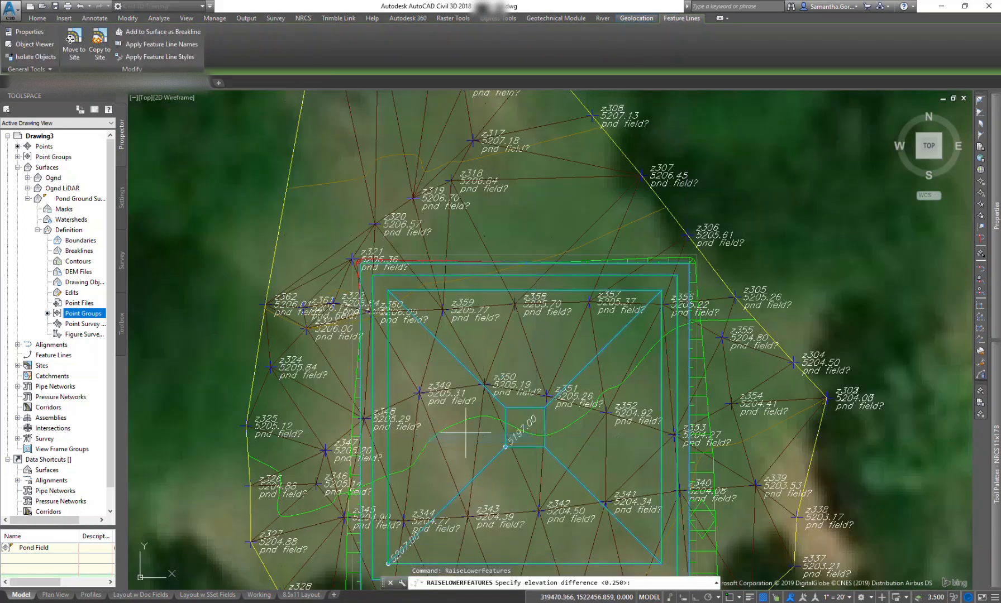
key(Return)
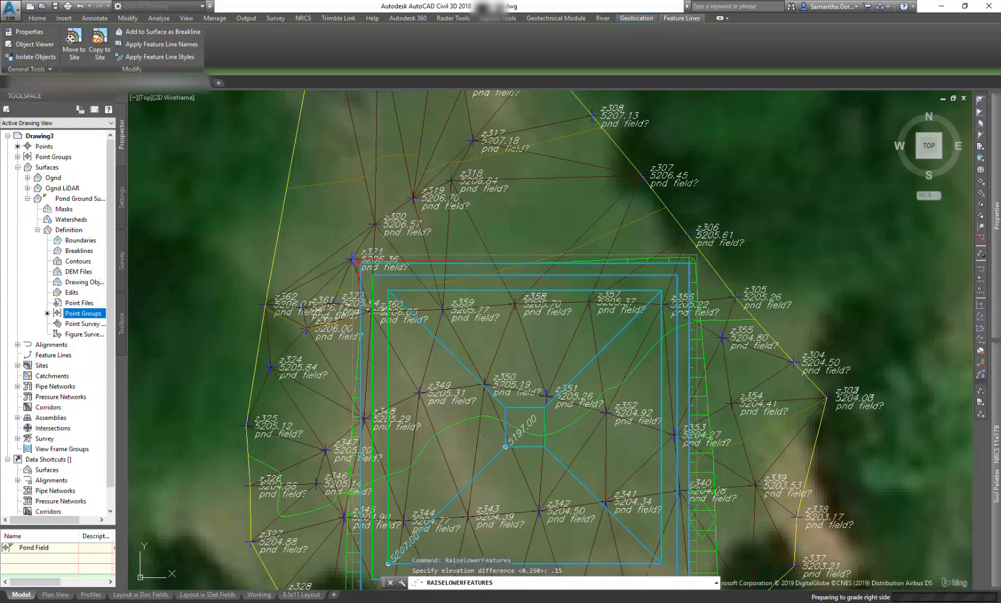
- Move the whole group of pond feature lines about 9 ft north on the ground surface
scroll(347, 222, up, 4)
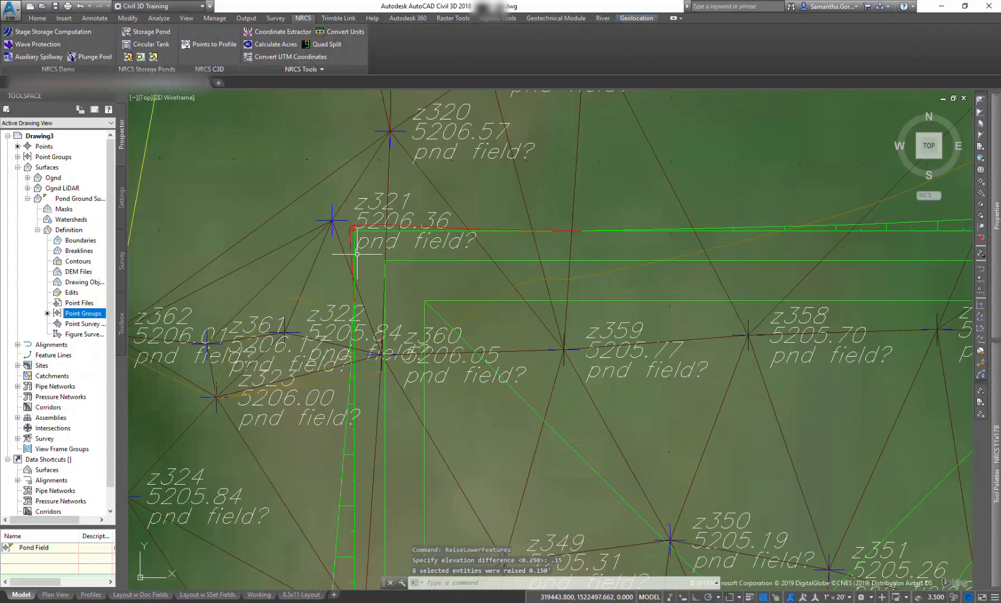
scroll(627, 401, down, 6)
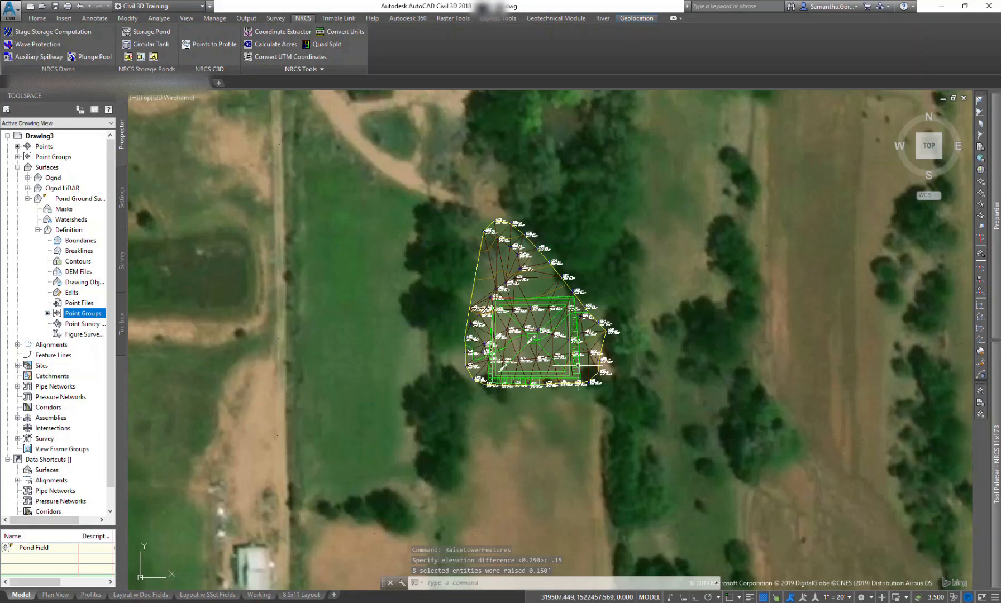
scroll(628, 401, up, 3)
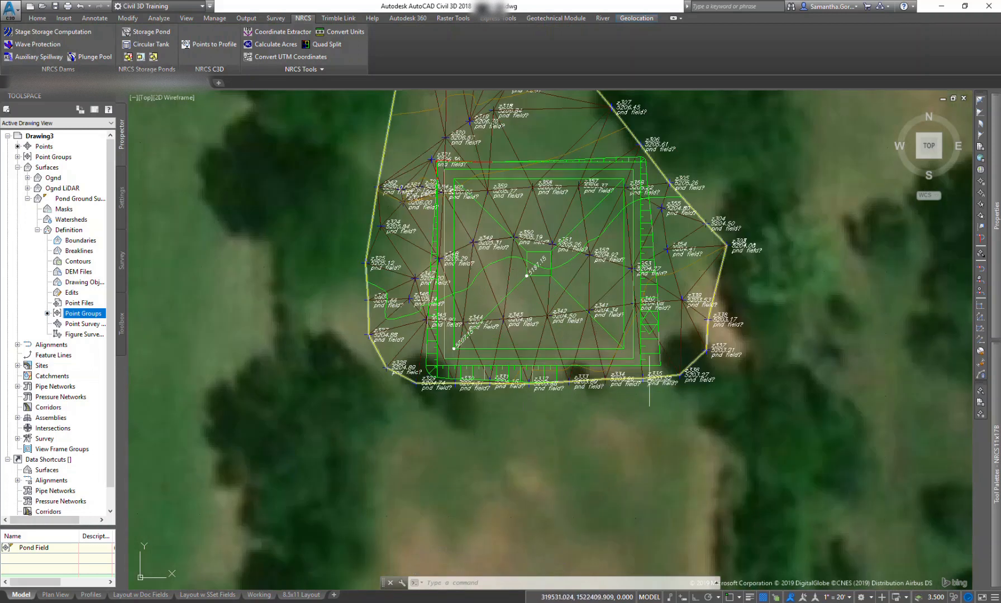
click(603, 329)
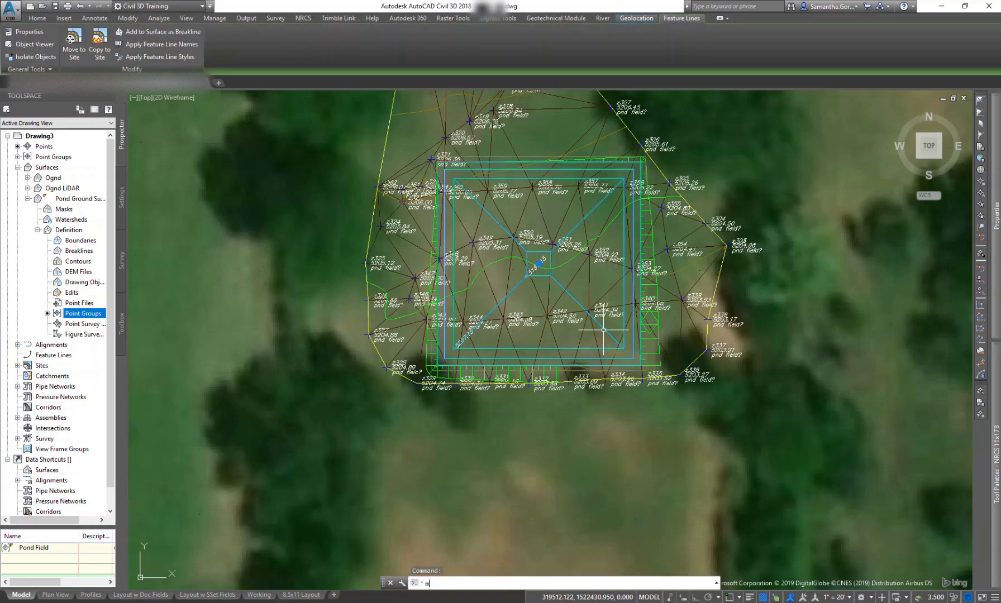
text(m)
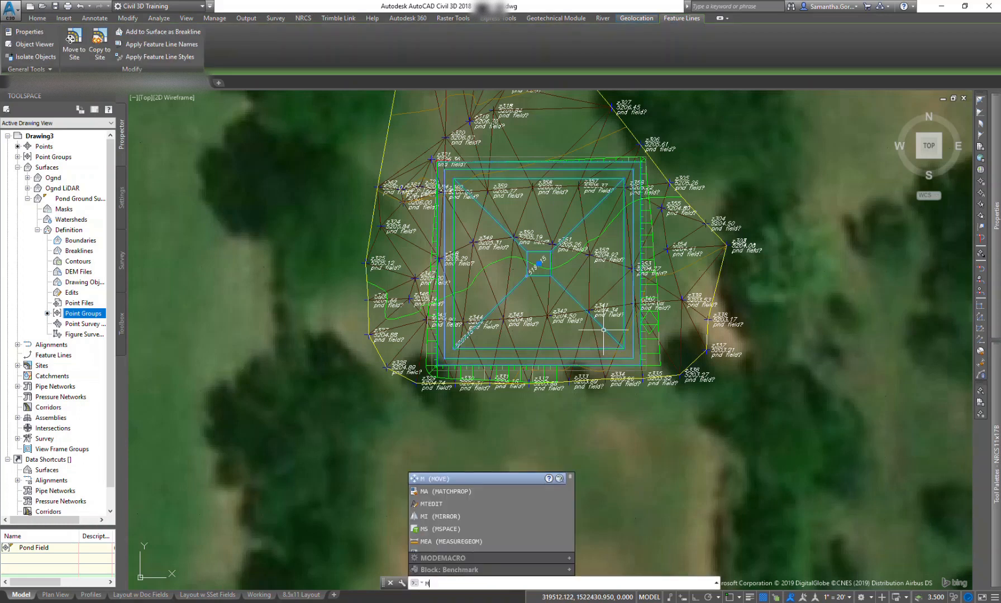
key(Return)
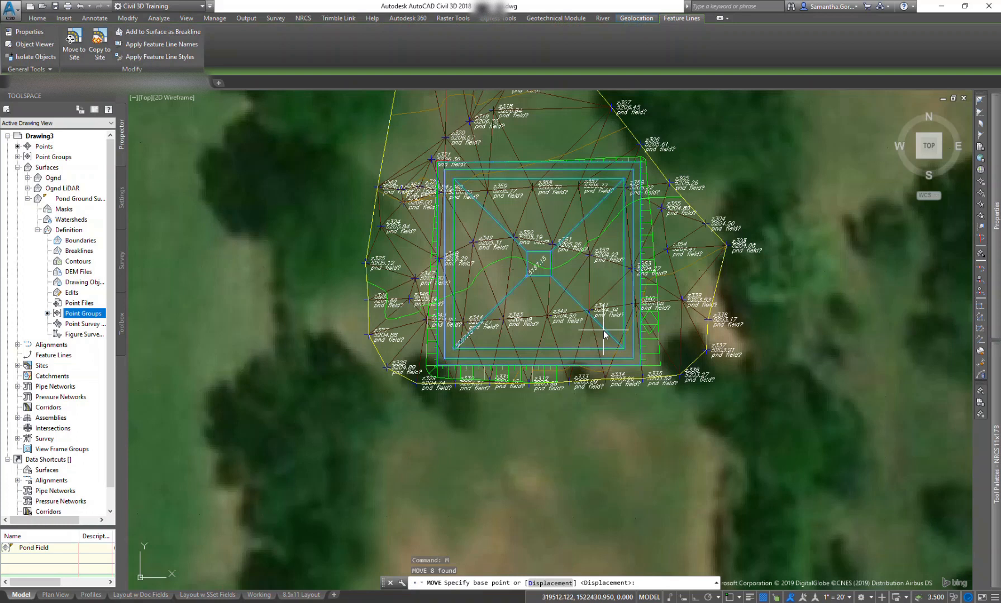
click(603, 330)
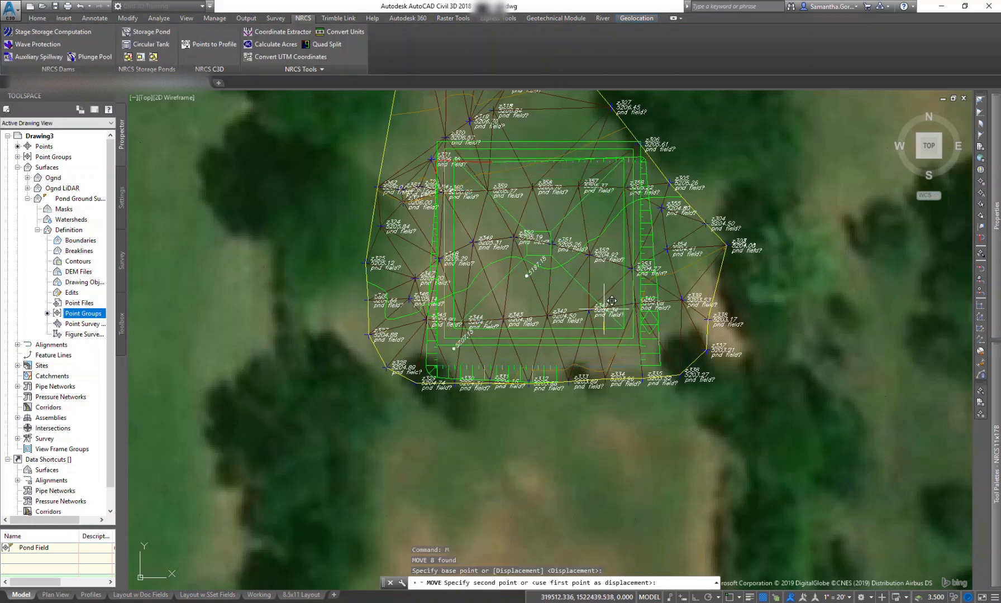
click(603, 309)
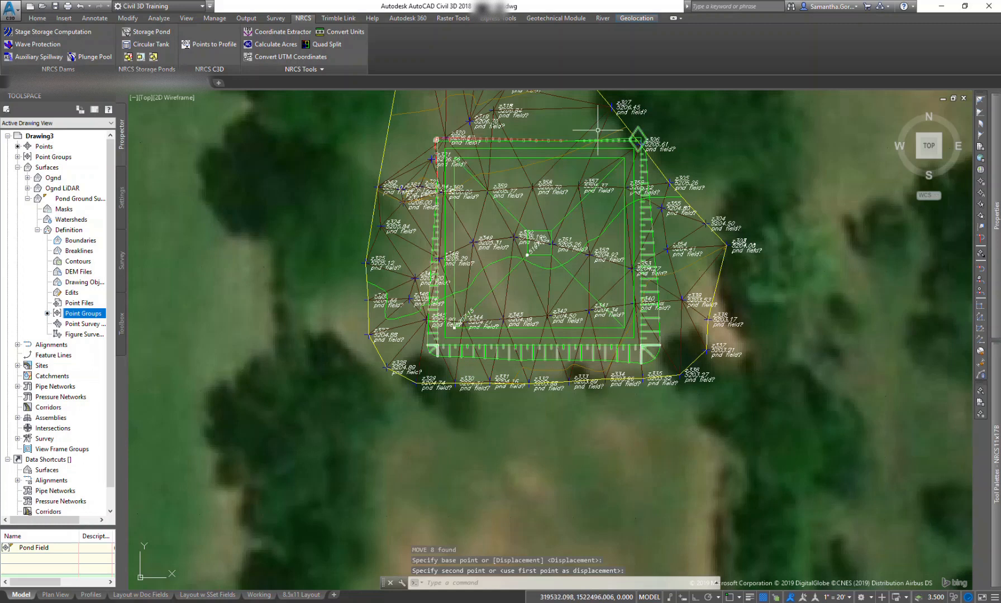
- Move the grouped pond feature lines back about 4 ft south and about 3 ft west
click(602, 328)
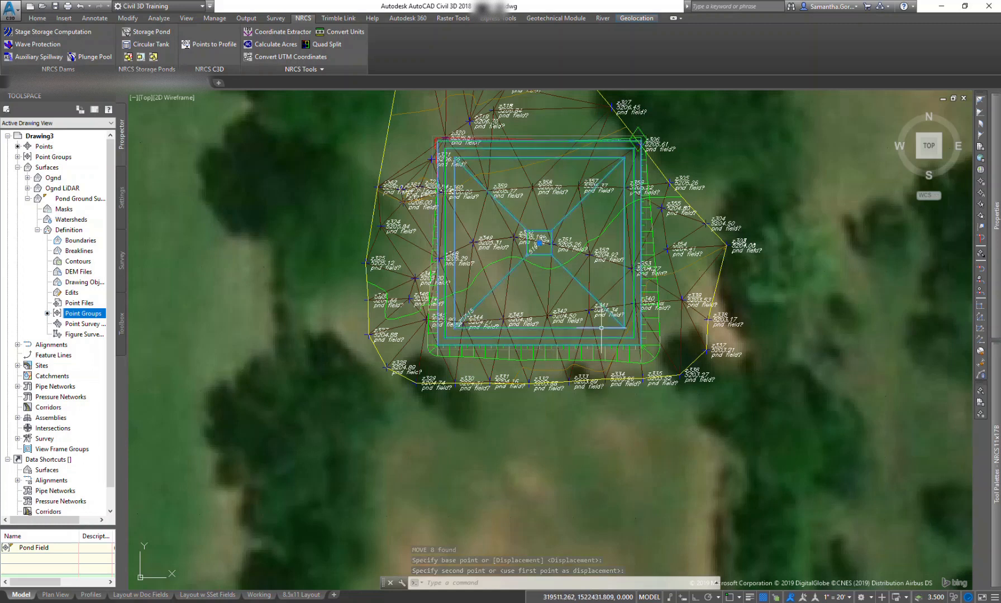
text(m)
key(Return)
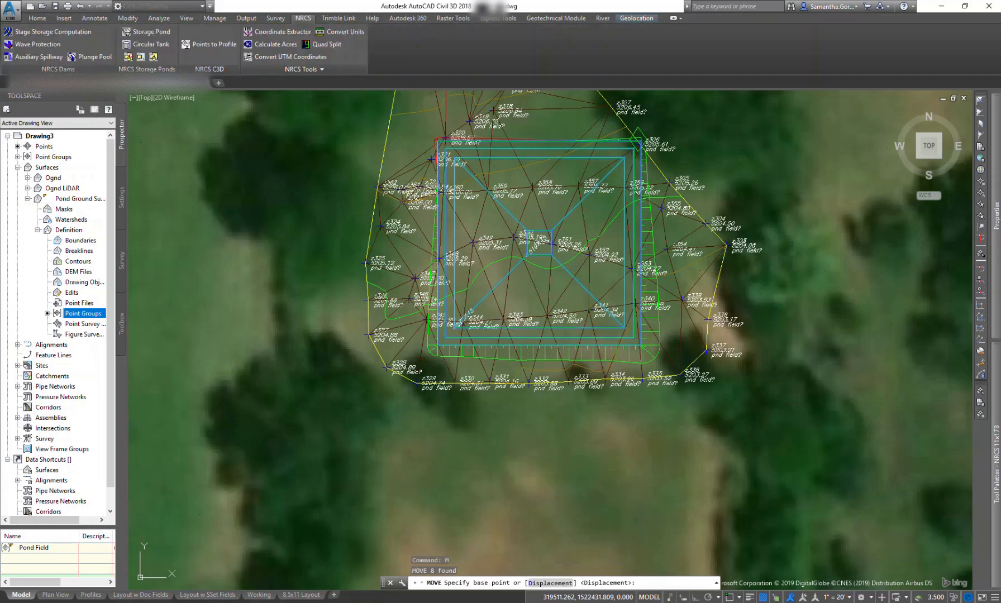
click(601, 329)
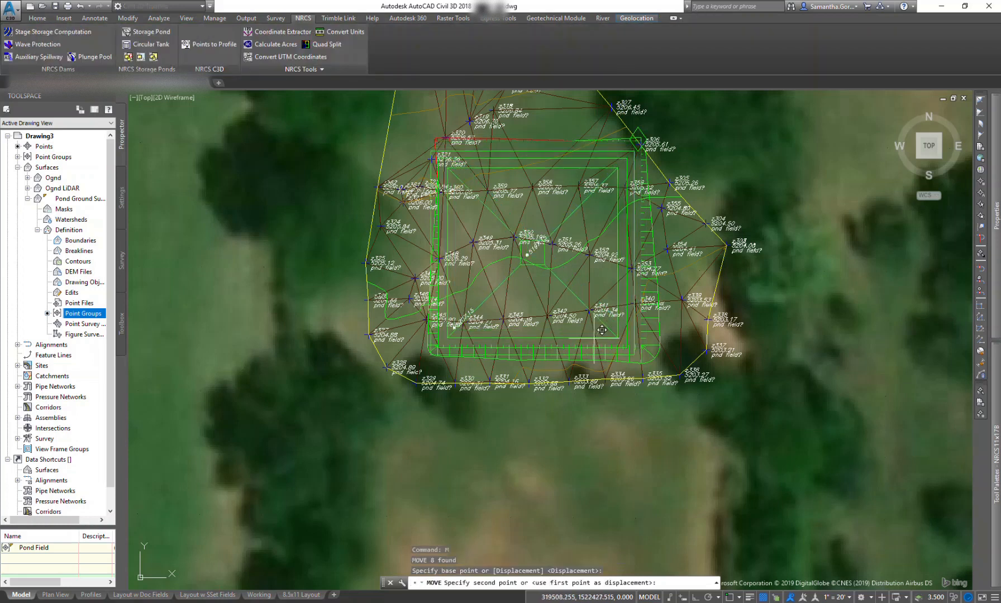
click(613, 342)
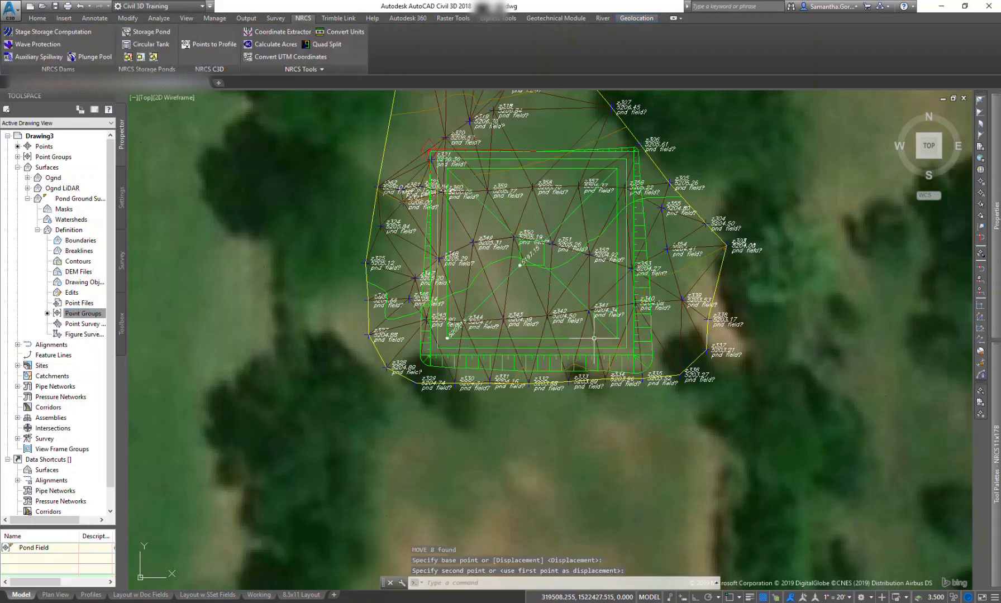
- Raise the relocated pond feature lines together by a further 0.15 ft
scroll(424, 144, up, 6)
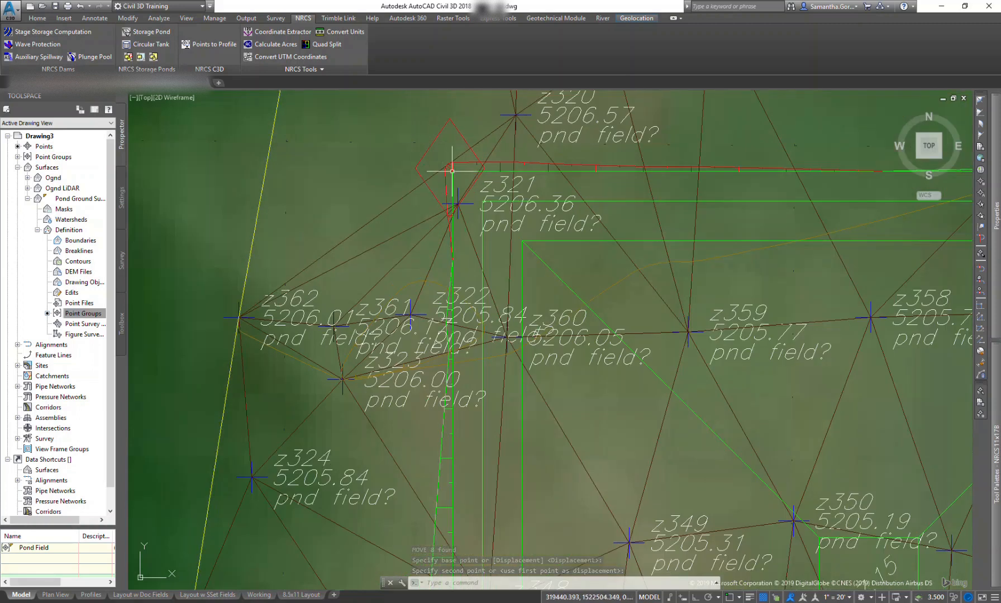
scroll(539, 238, down, 2)
scroll(539, 237, down, 2)
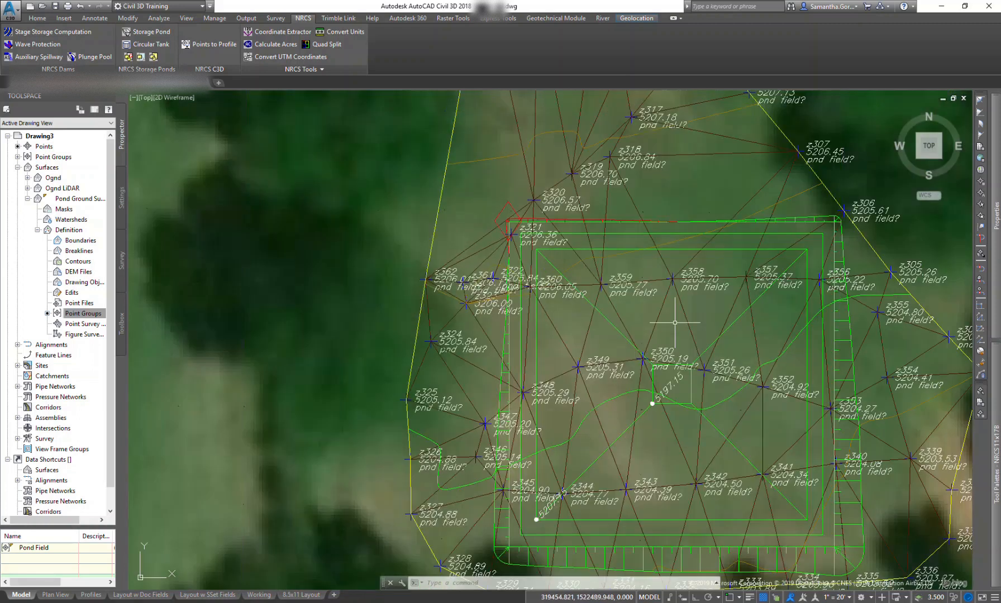
mouse_move(652, 293)
middle_down()
mouse_move(606, 248)
mouse_move(586, 260)
middle_up()
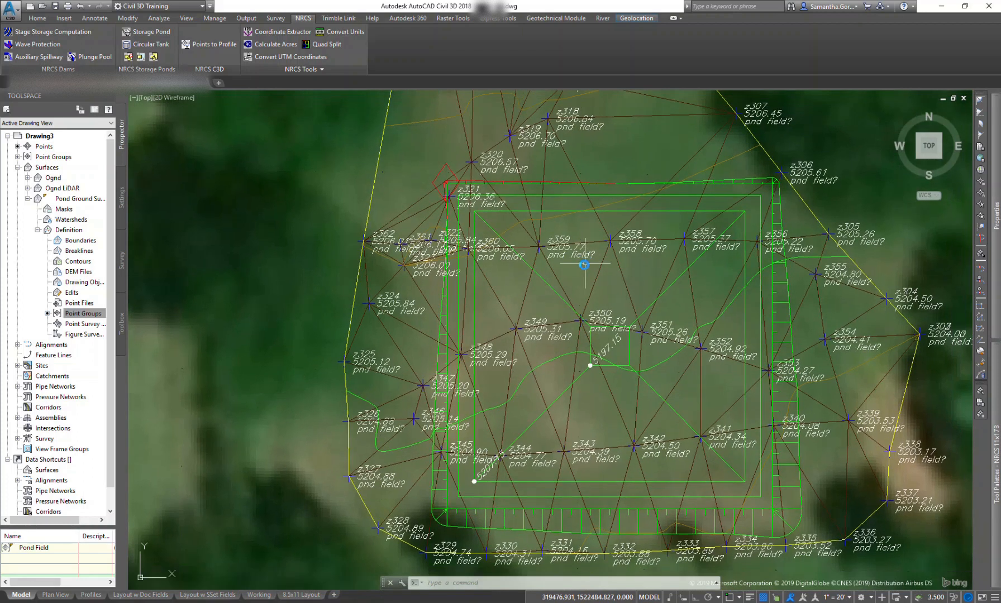
click(544, 278)
right_click(545, 278)
click(609, 442)
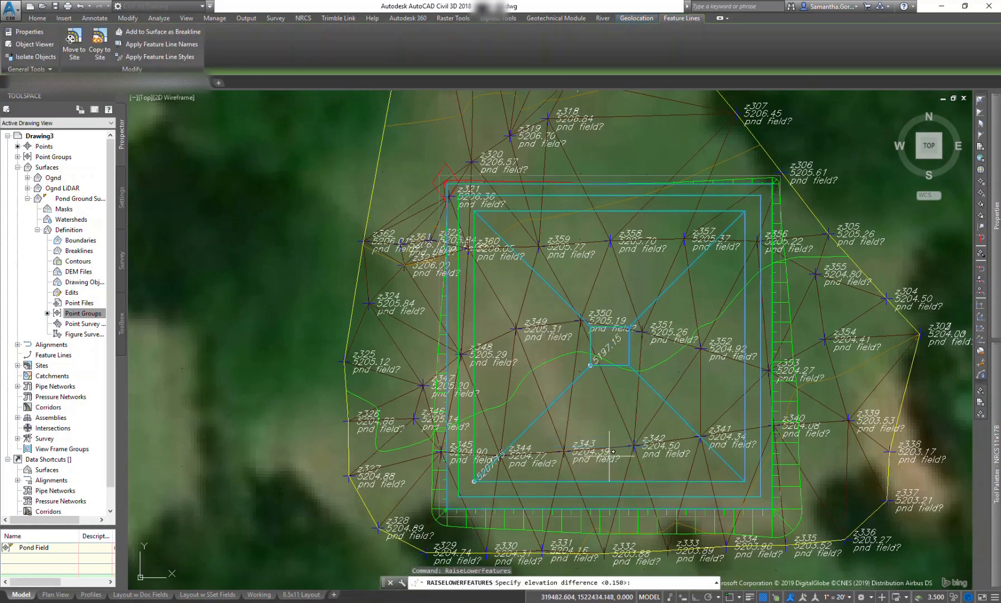
text(5)
key(Return)
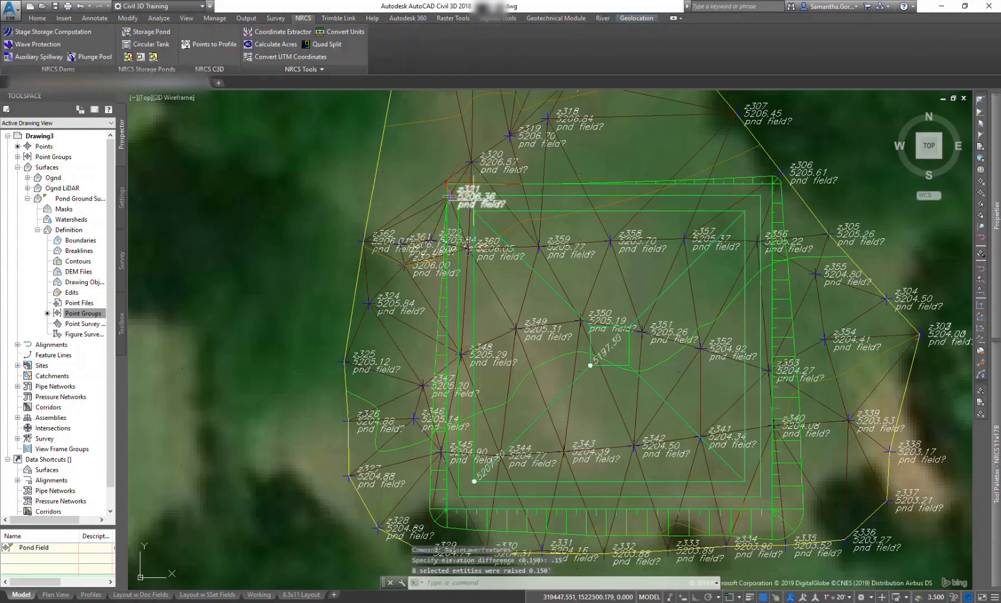
- Turn on automatic surface creation in the grading group properties of the pond's outer slope grading
middle_drag(644, 424, 606, 404)
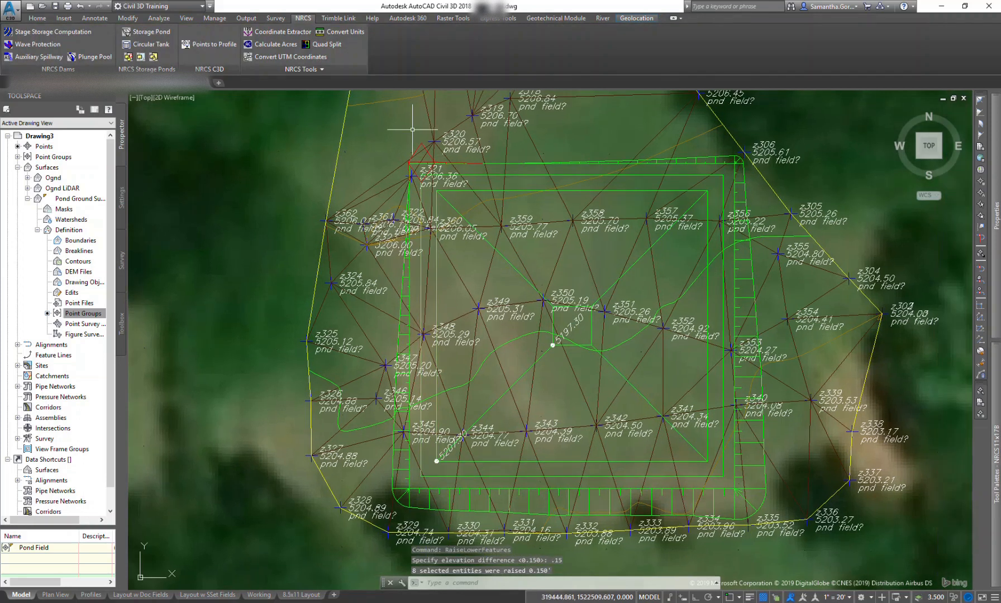
scroll(411, 148, up, 5)
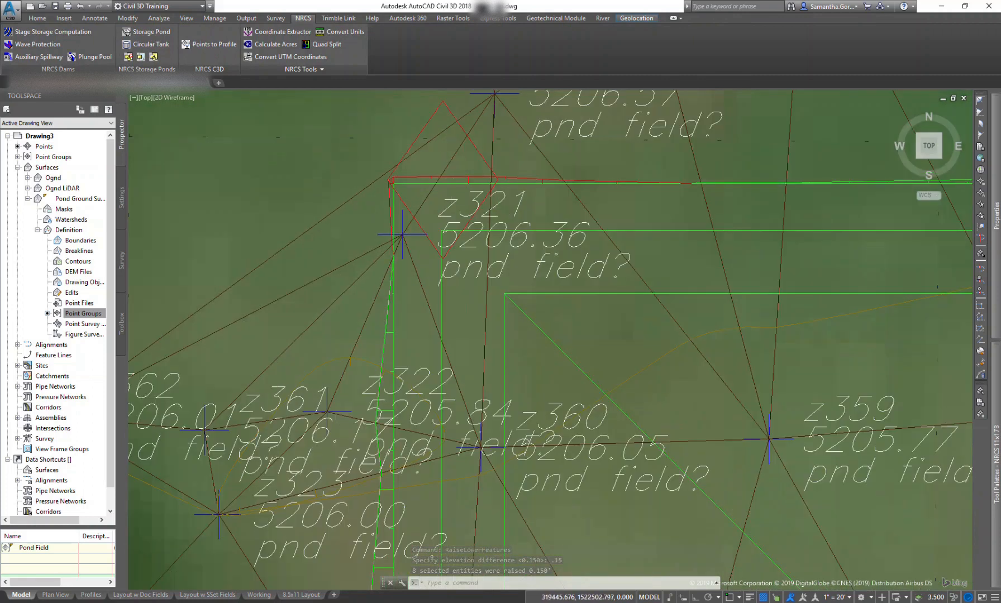
scroll(485, 233, down, 7)
middle_drag(599, 330, 581, 305)
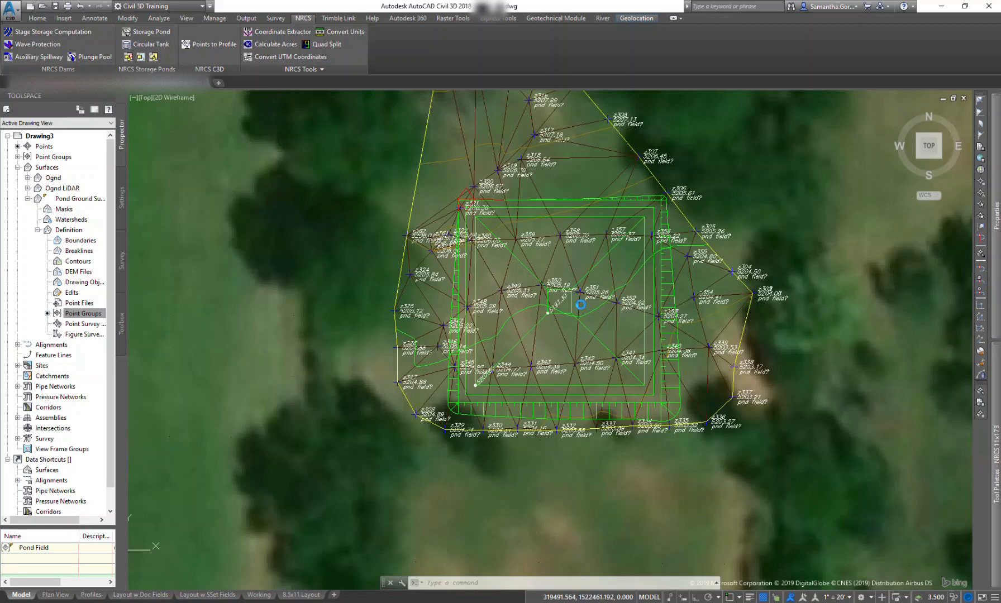
middle_drag(581, 305, 586, 323)
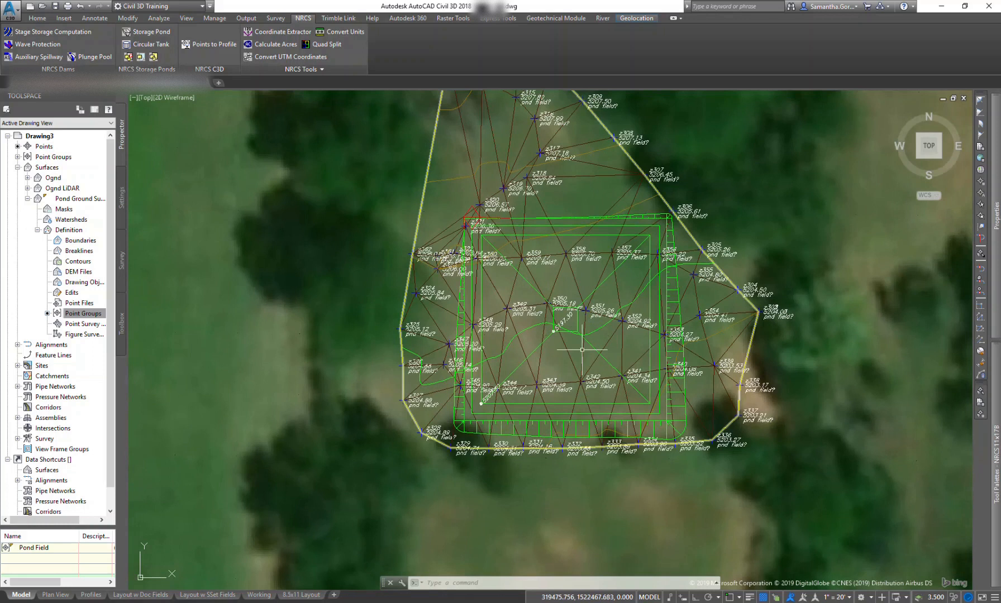
click(674, 314)
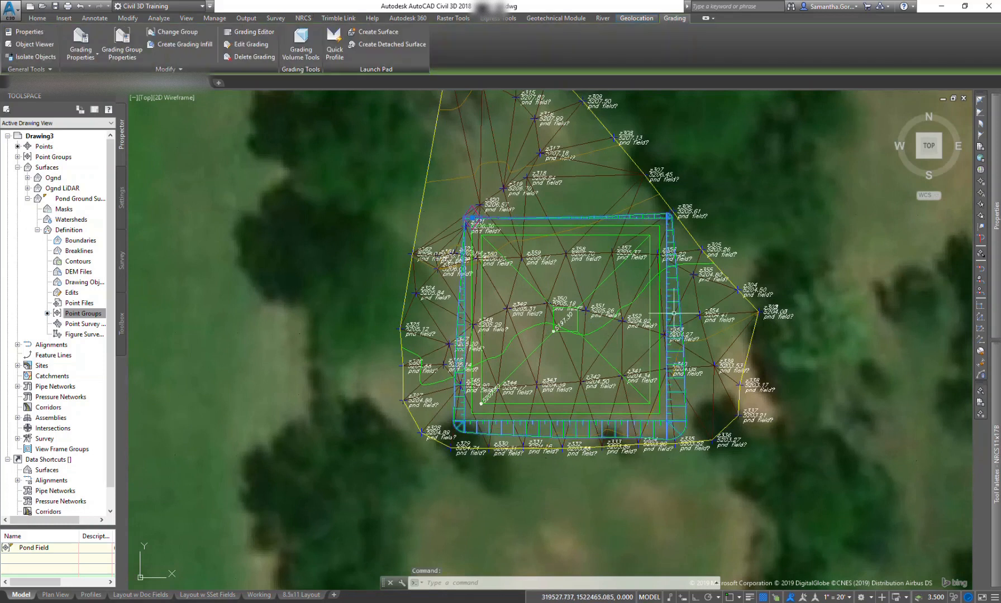
click(132, 56)
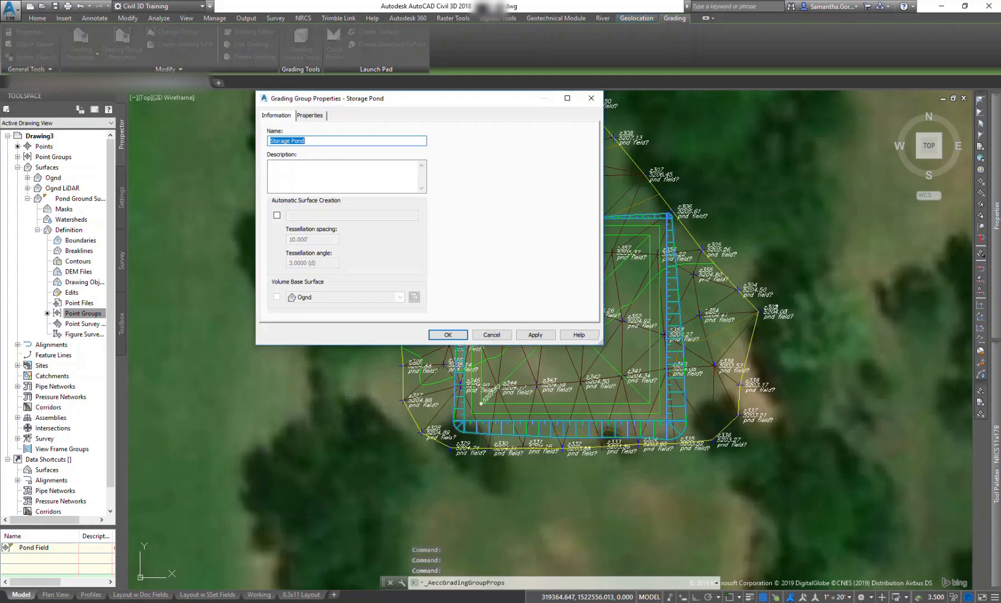
click(277, 216)
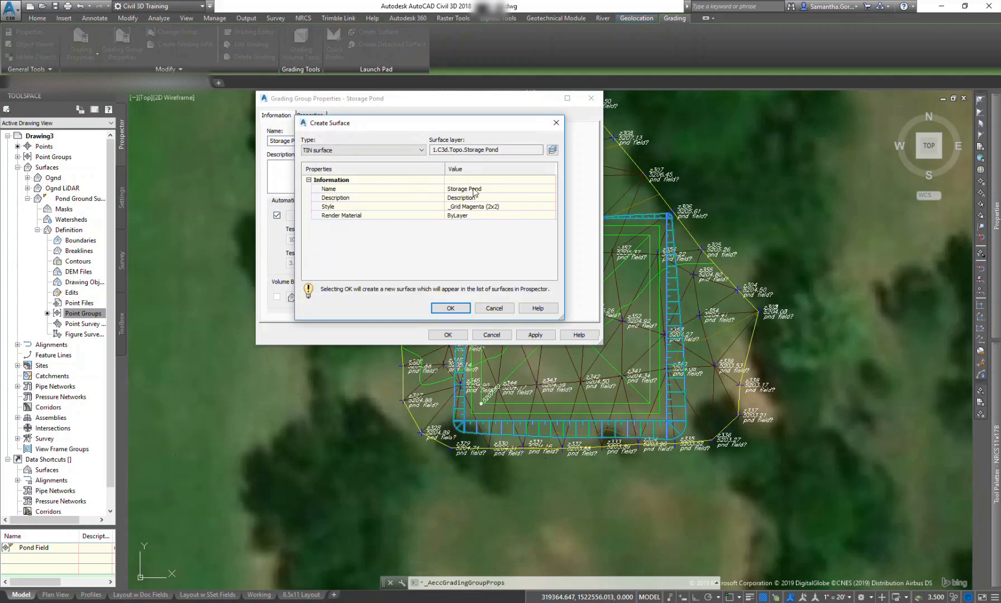
- Create the Storage Pond TIN surface from the grading group with the _Grid Magenta (2x2) style and apply the group properties
click(473, 189)
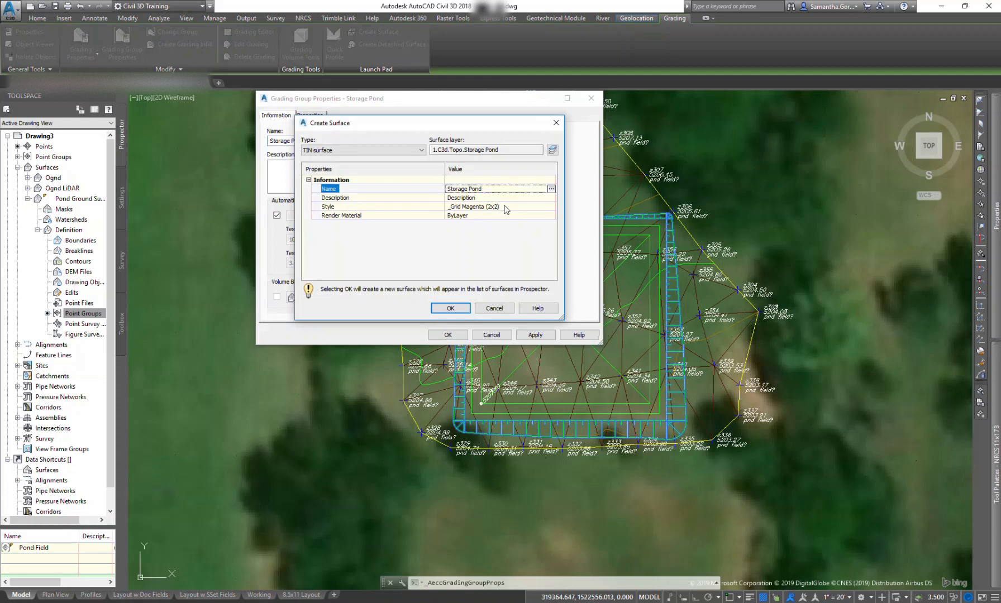
click(473, 208)
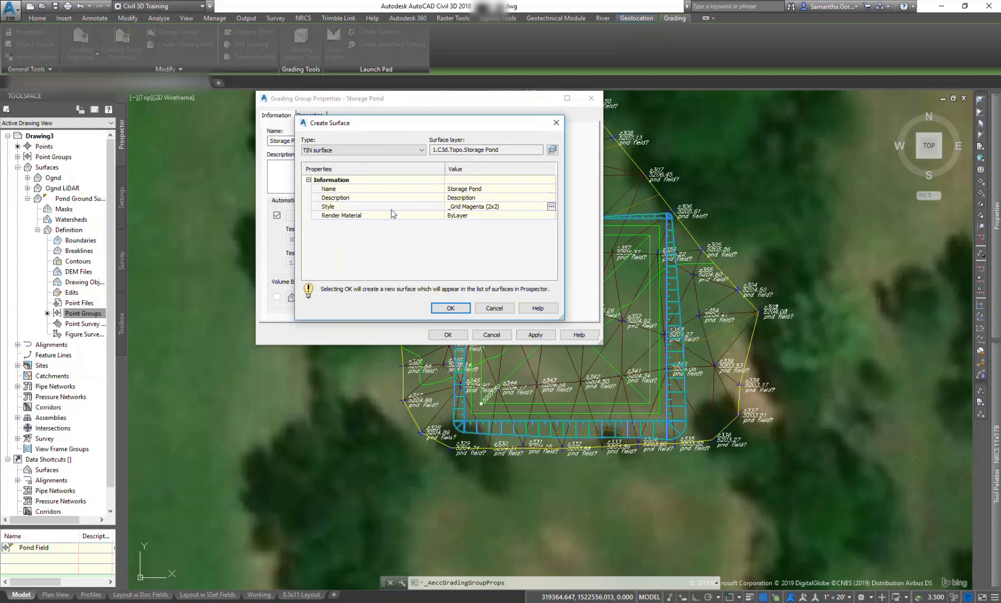
click(321, 151)
click(335, 158)
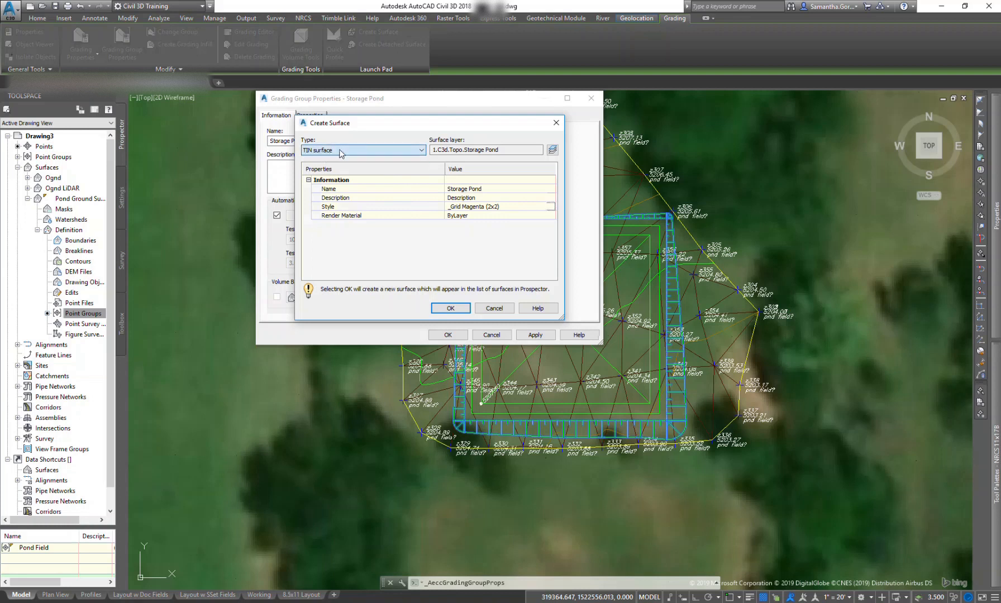
click(450, 309)
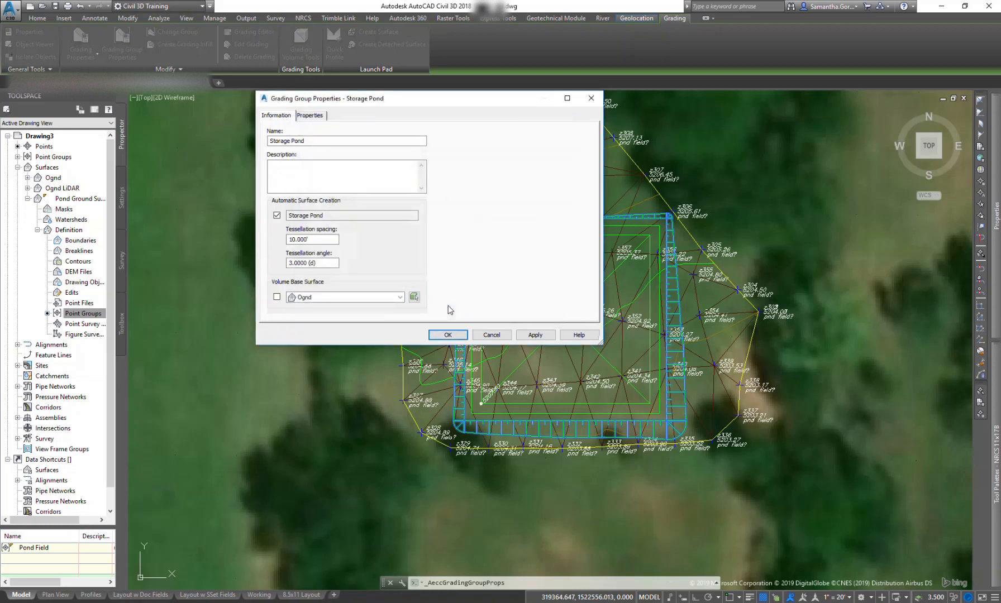
click(534, 335)
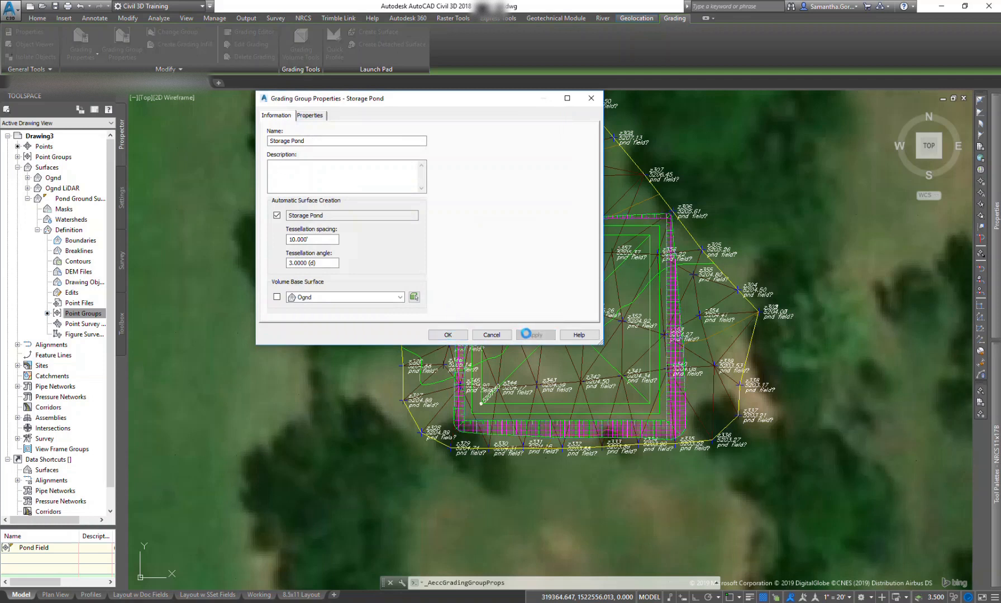
click(448, 335)
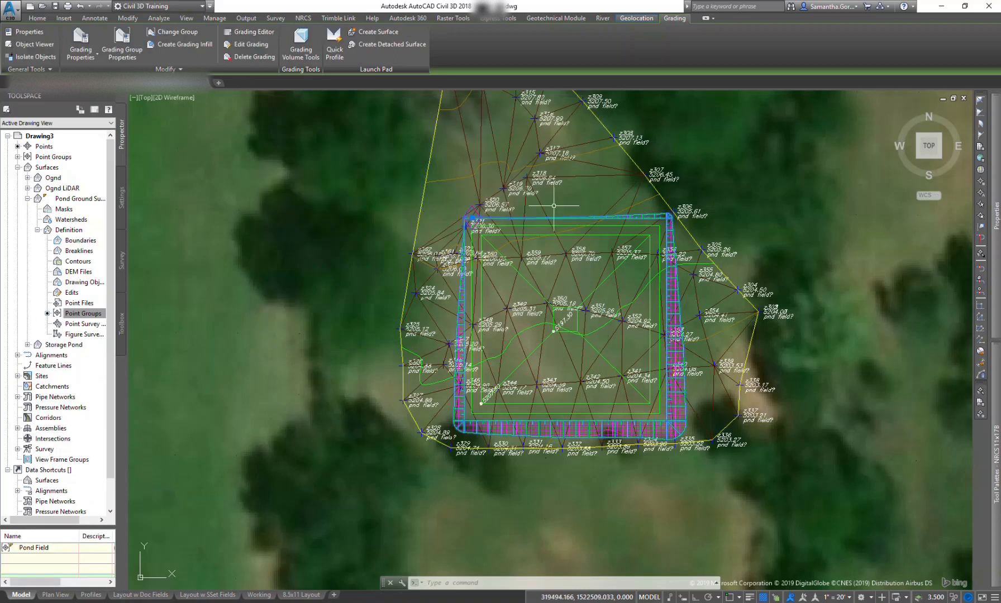
click(610, 358)
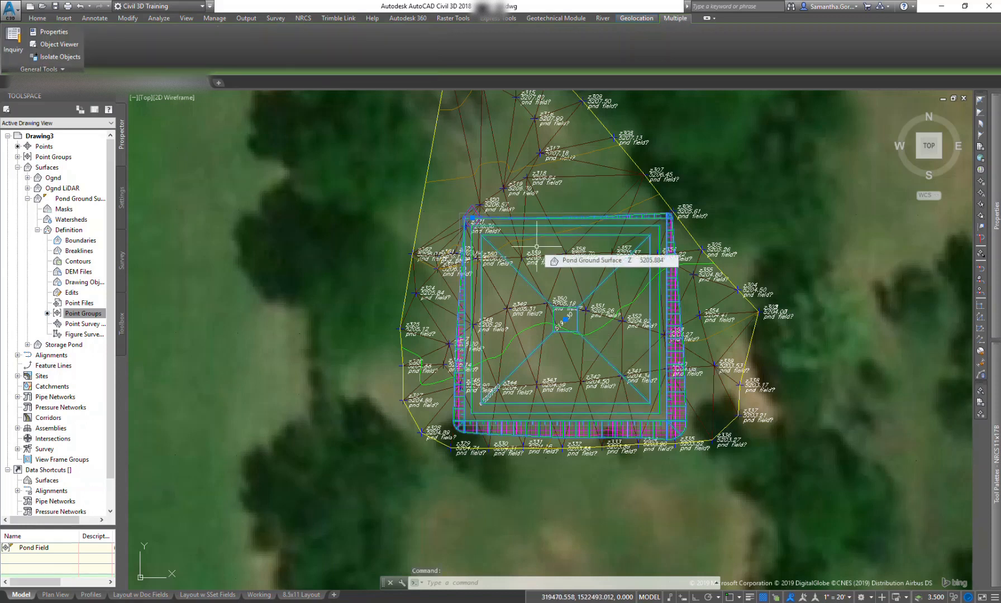
right_click(595, 347)
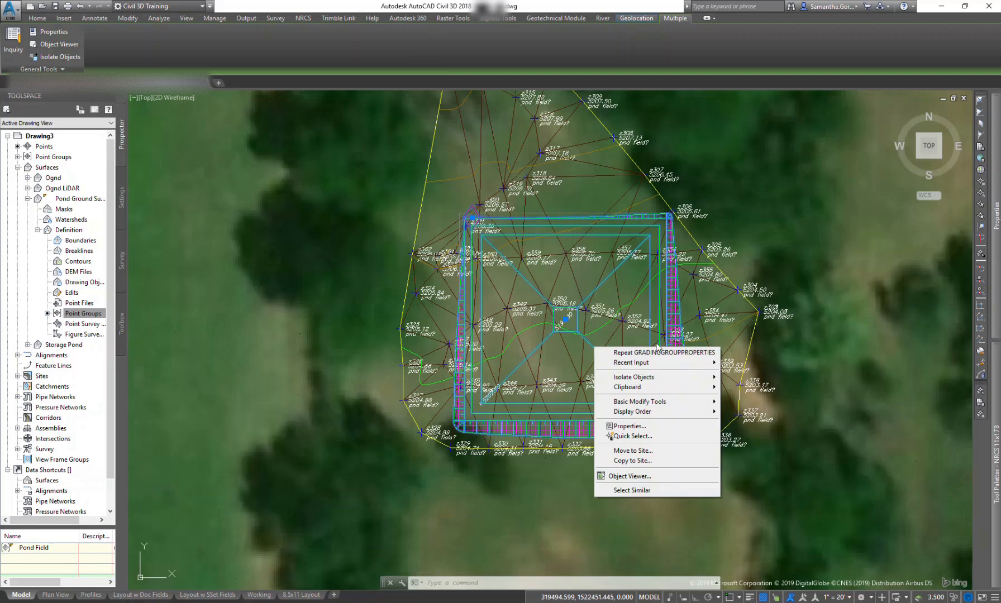
key(Escape)
key(Escape)
key(Escape)
key(Escape)
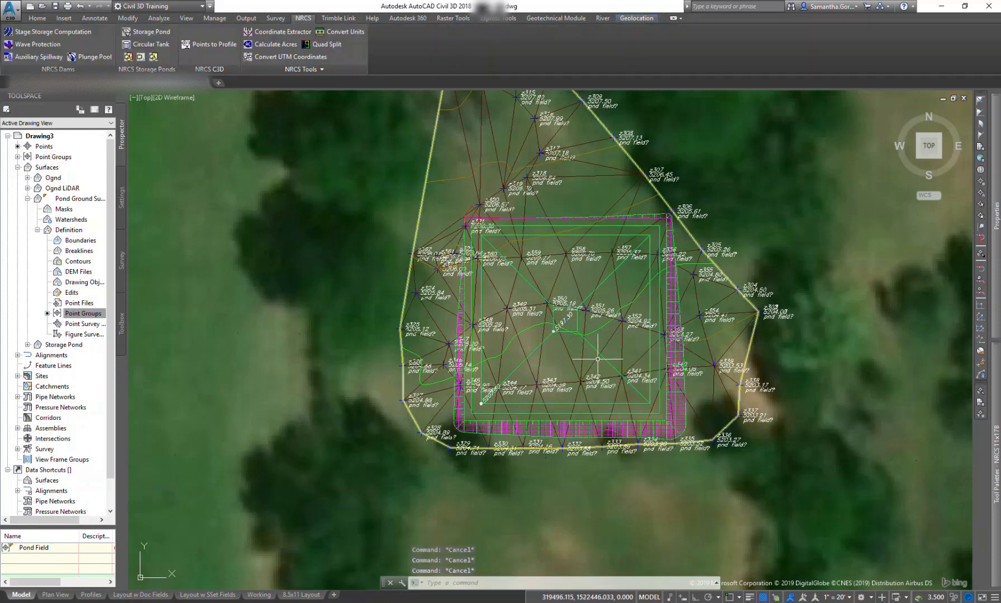
- Add the pond's feature lines to the Storage Pond surface as standard breaklines with a 5 ft supplementing distance, and dismiss the event log
click(607, 361)
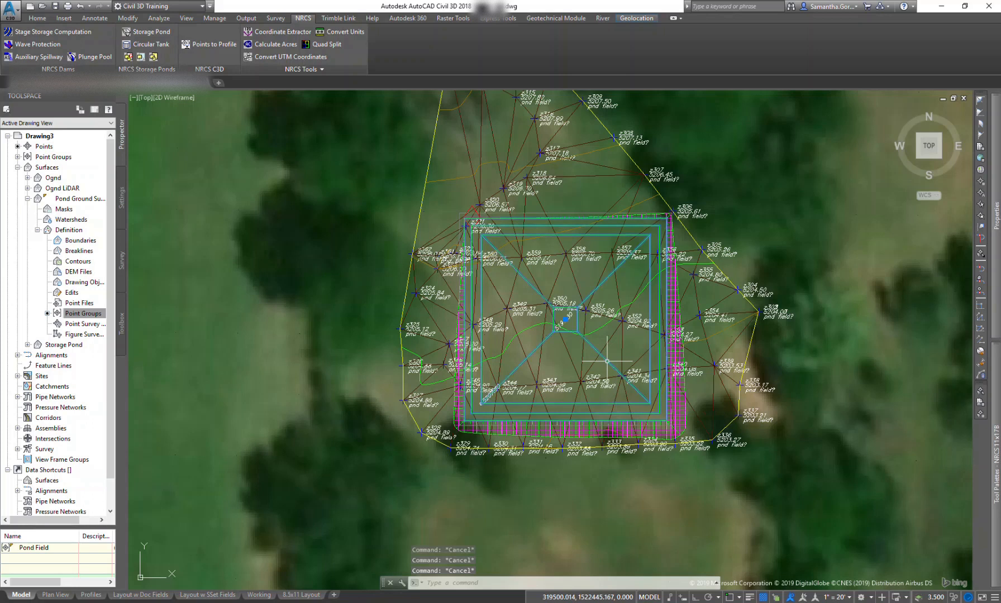
right_click(607, 362)
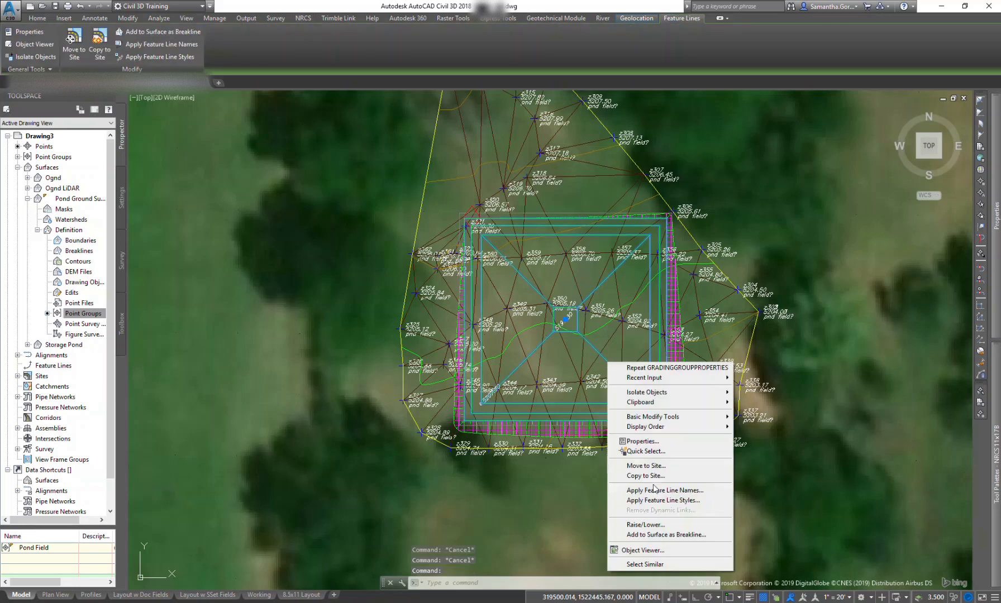
click(696, 535)
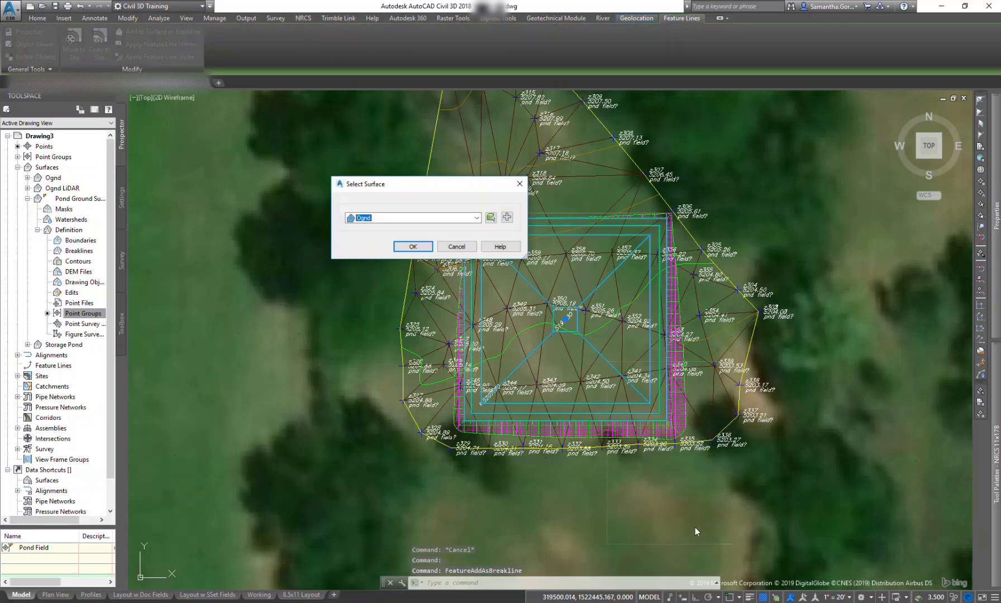
click(476, 218)
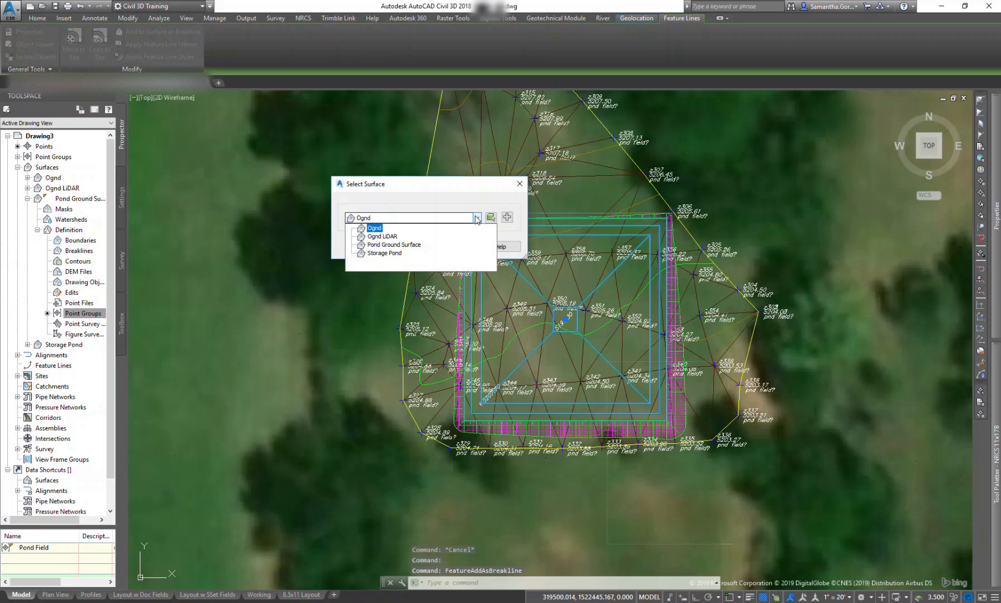
click(396, 255)
click(411, 248)
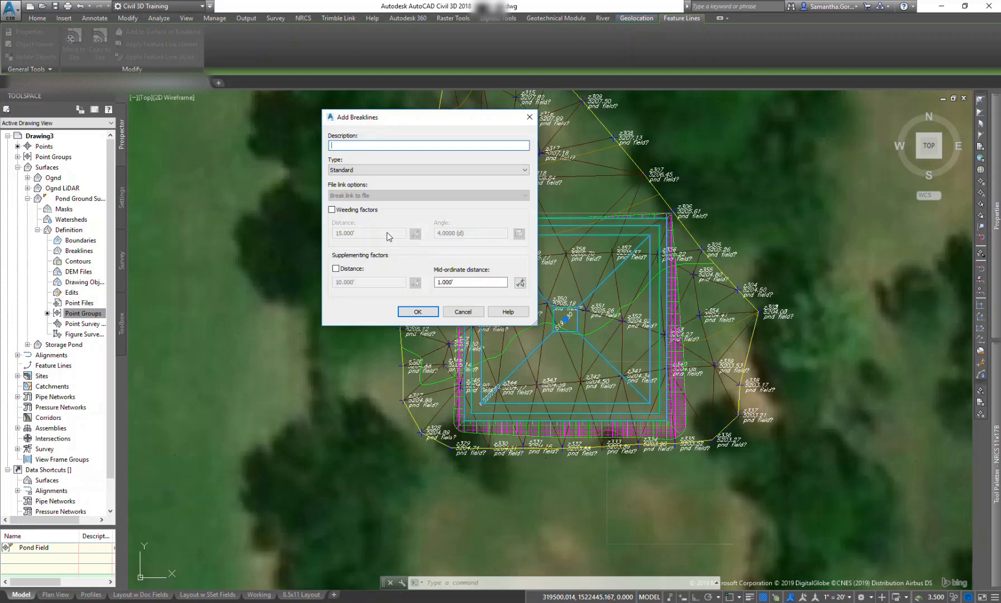
click(336, 270)
key(Tab)
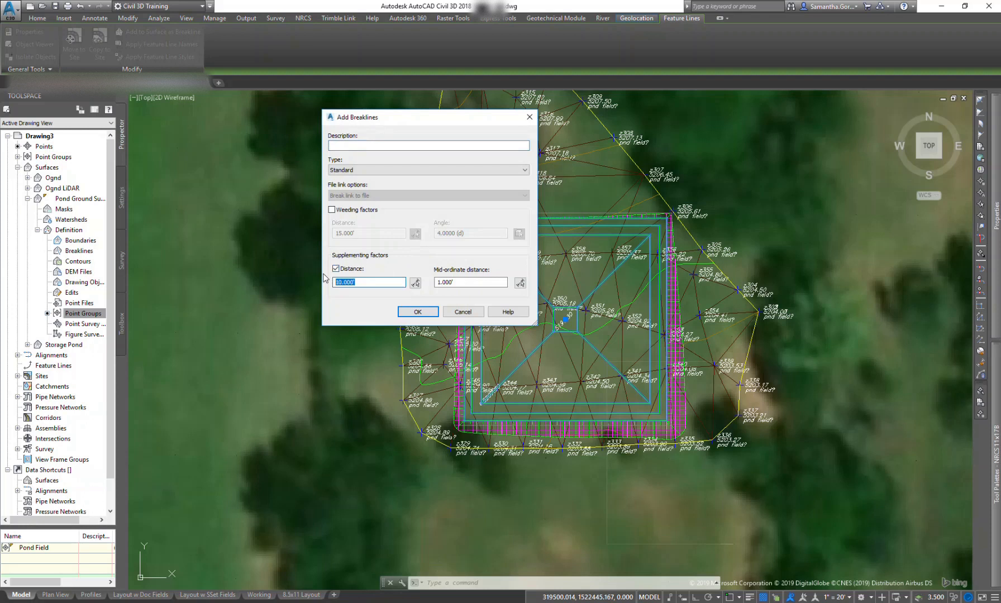
text(5)
click(413, 312)
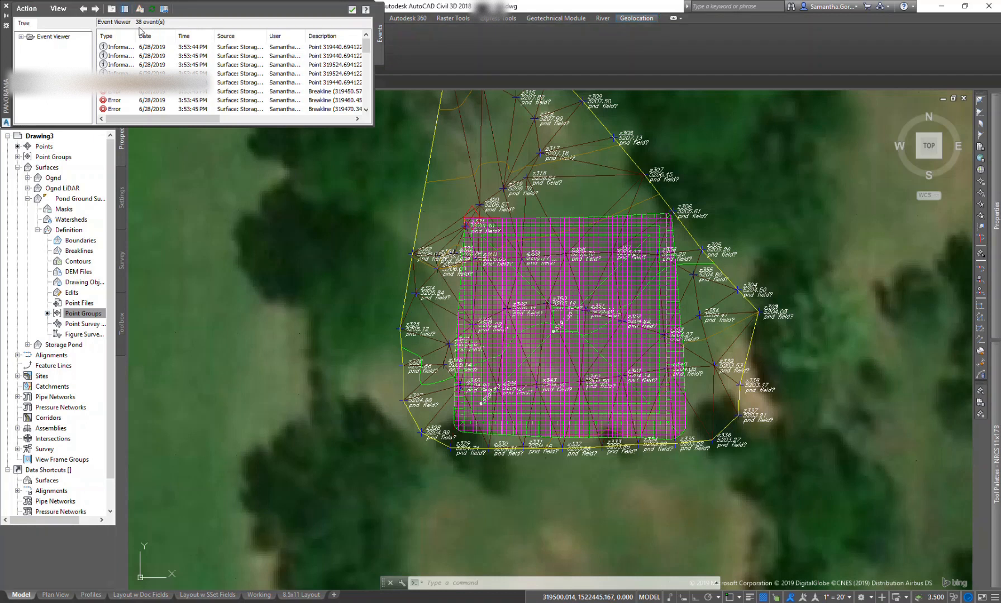
scroll(271, 59, down, 10)
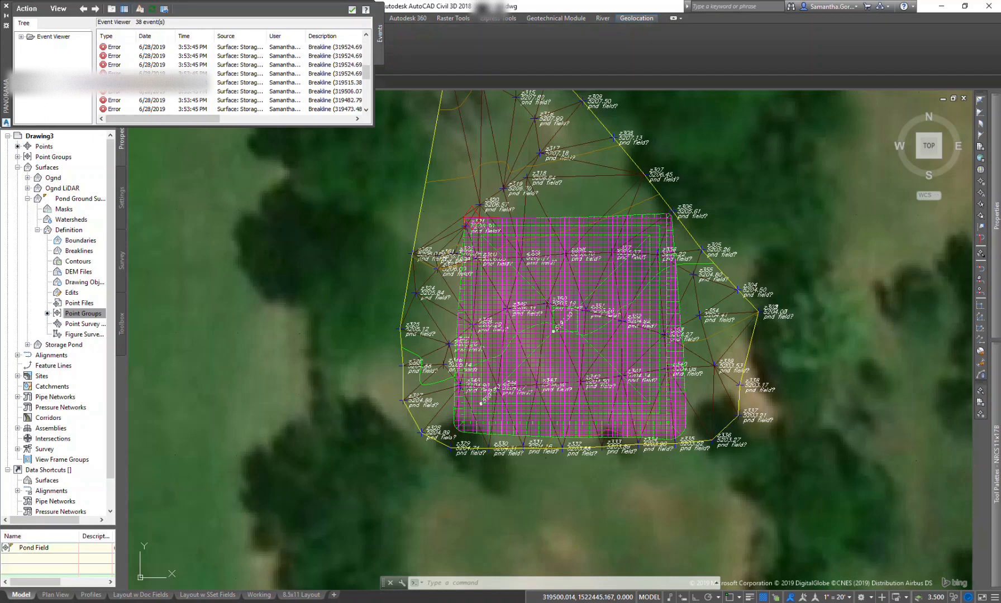
scroll(168, 96, up, 10)
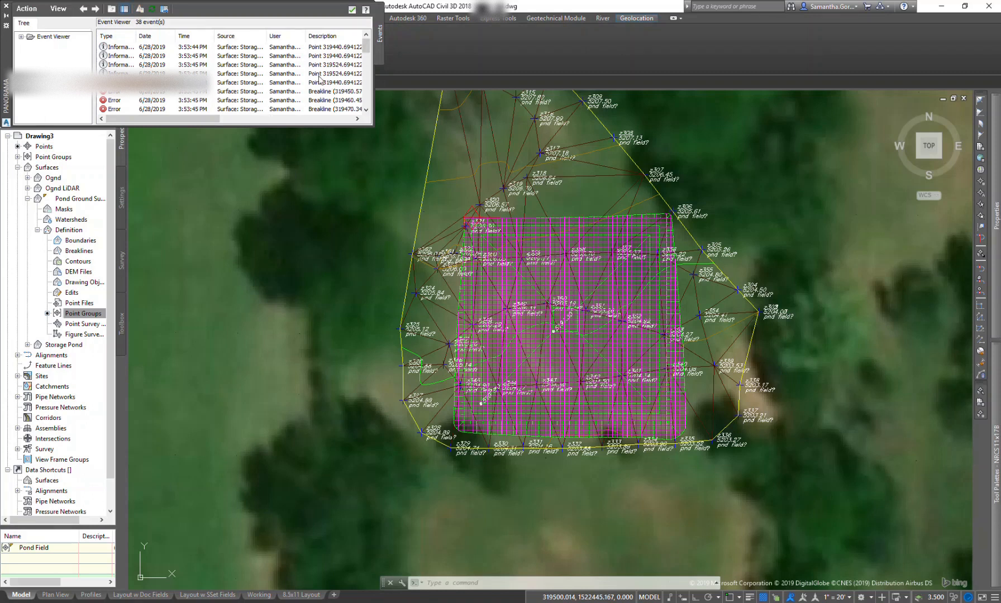
click(351, 10)
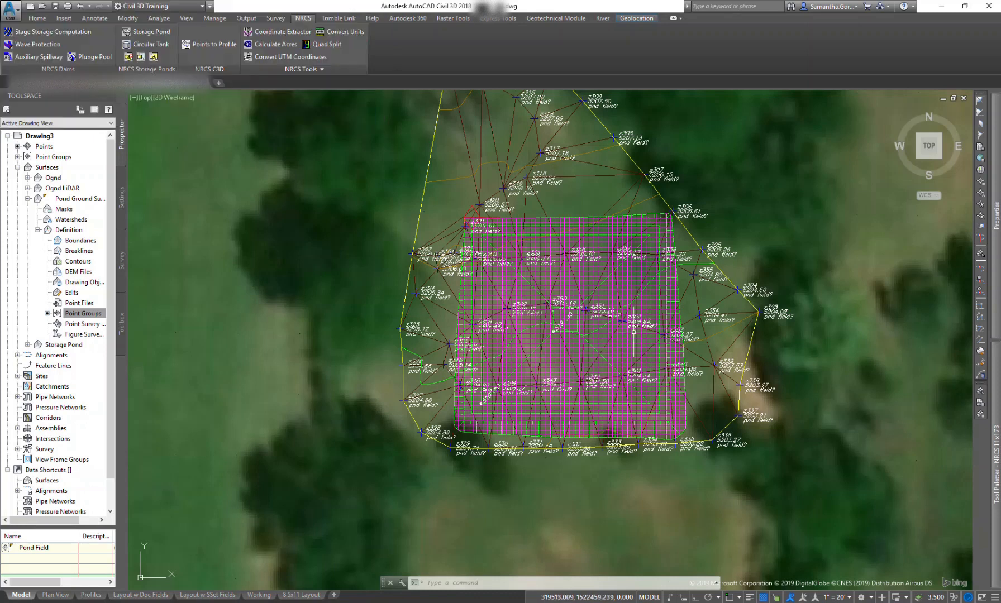
- Examine the Storage Pond surface in 3D in the Object Viewer from several angles, including an isometric corner view
middle_drag(578, 356, 494, 324)
scroll(570, 357, up, 3)
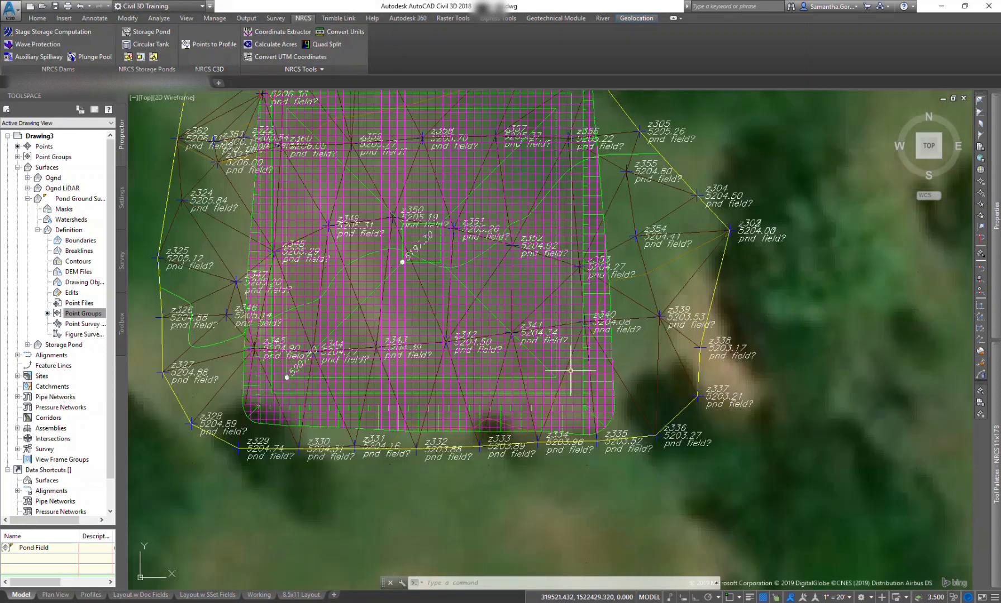
scroll(565, 372, down, 3)
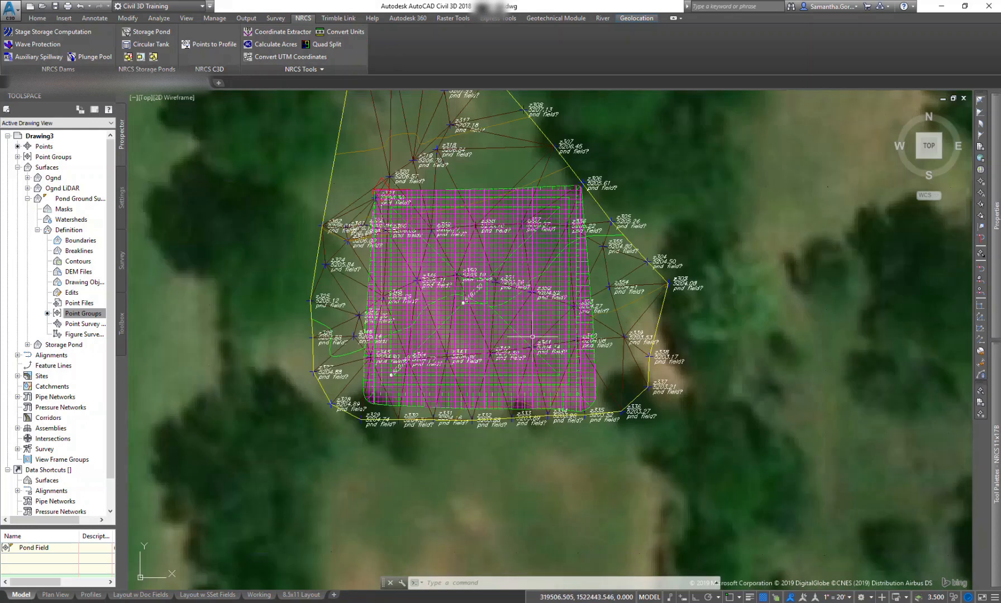
mouse_move(533, 328)
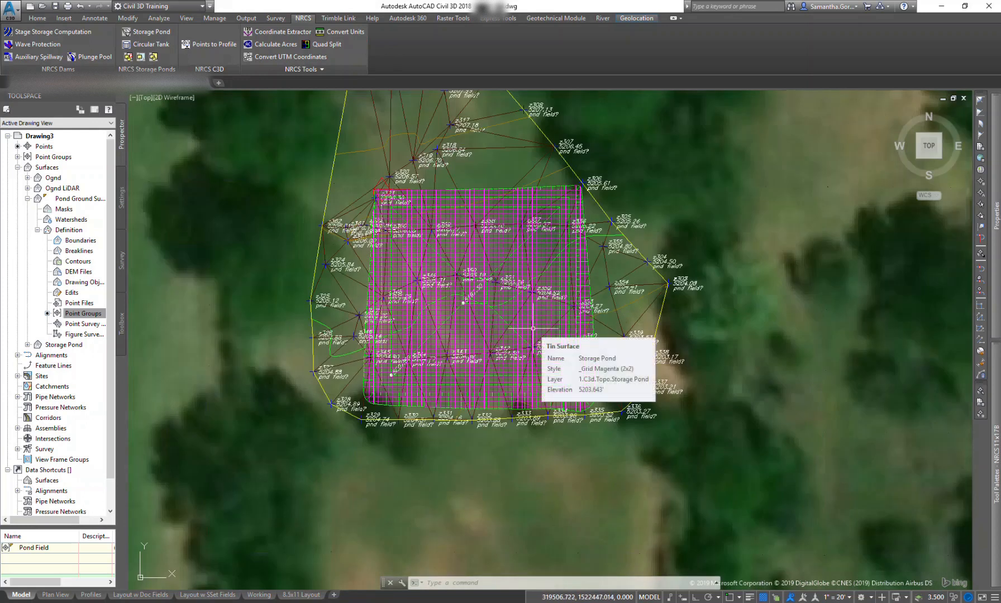
click(533, 328)
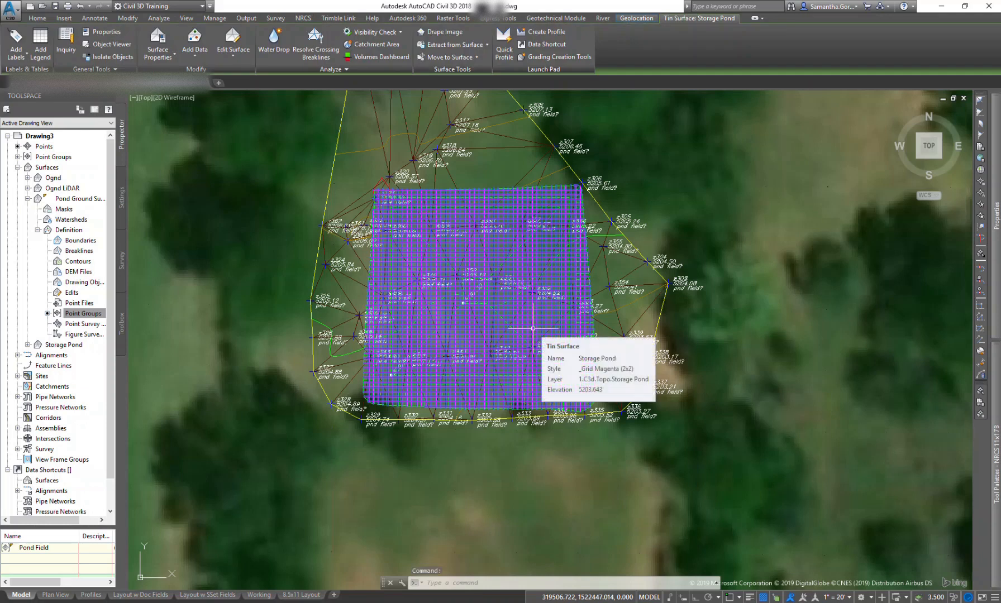
right_click(534, 328)
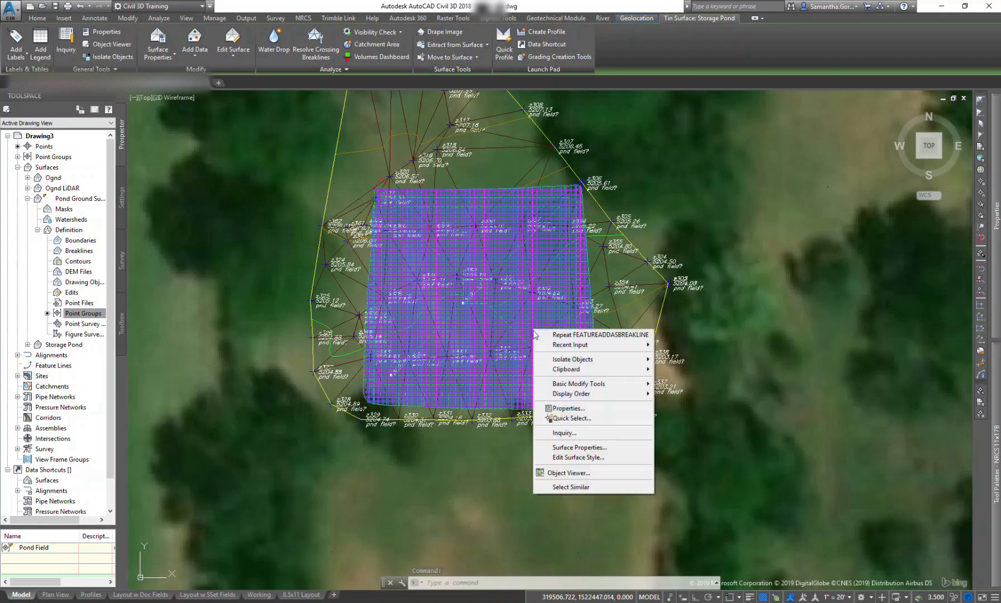
click(571, 473)
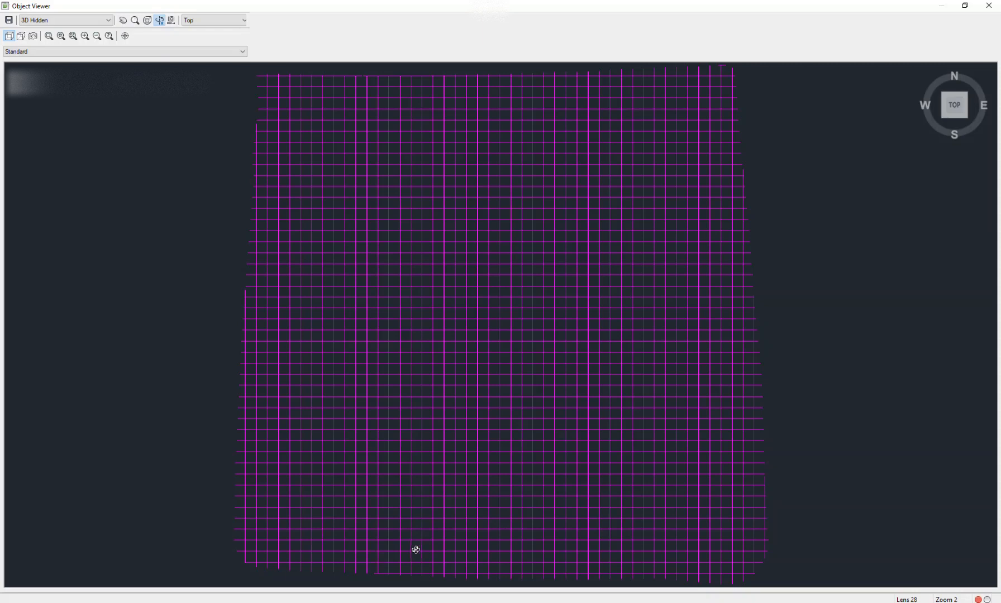
drag(415, 550, 537, 356)
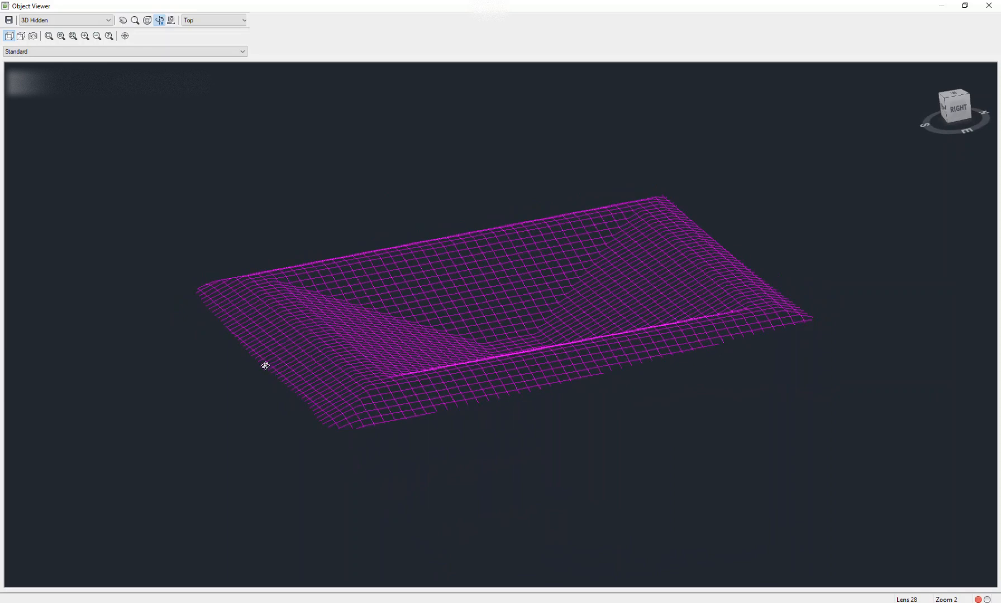
drag(331, 431, 708, 331)
drag(448, 460, 492, 451)
click(952, 106)
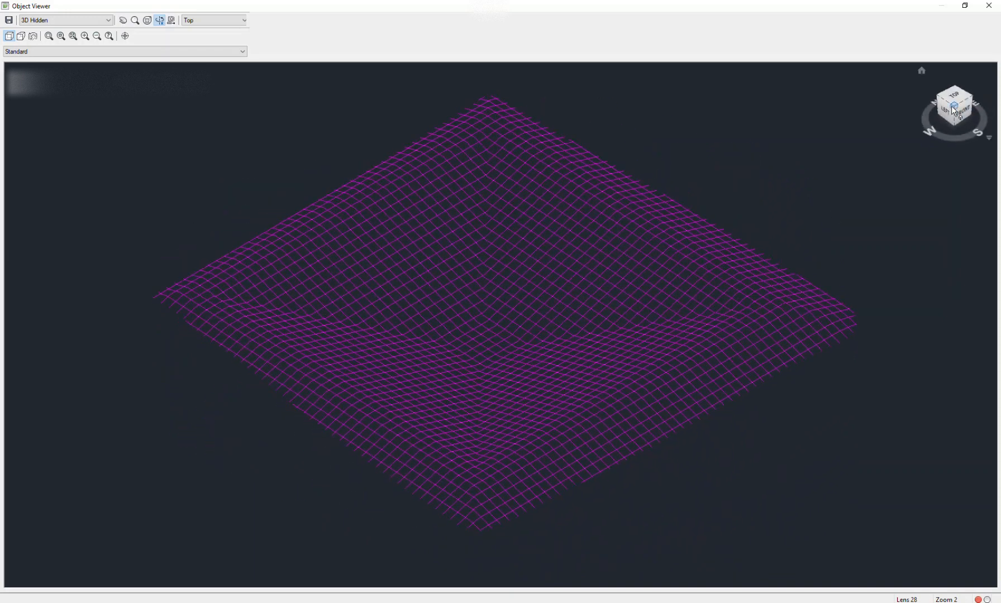
drag(487, 387, 494, 365)
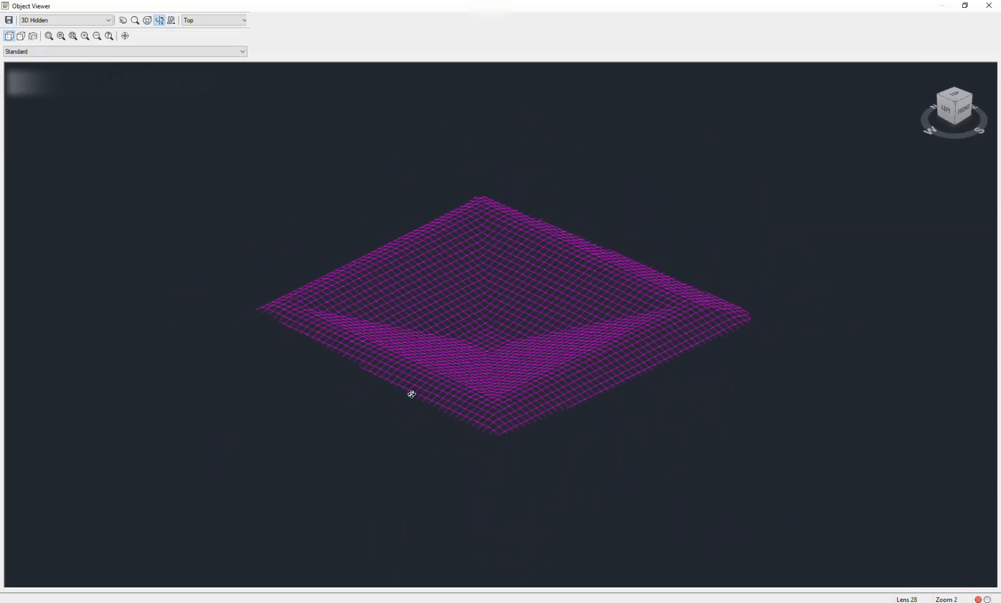
click(989, 5)
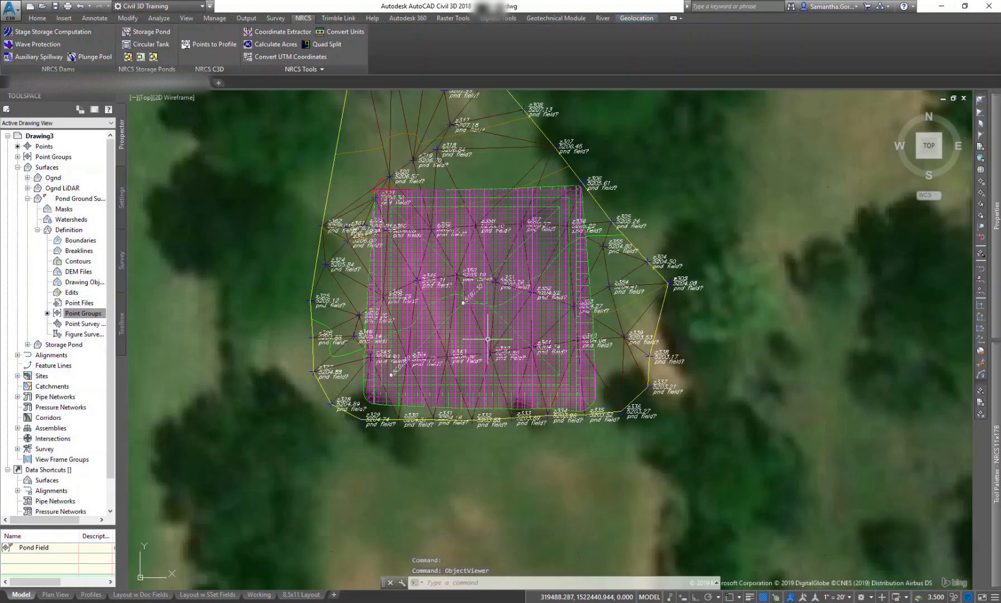
right_click(488, 337)
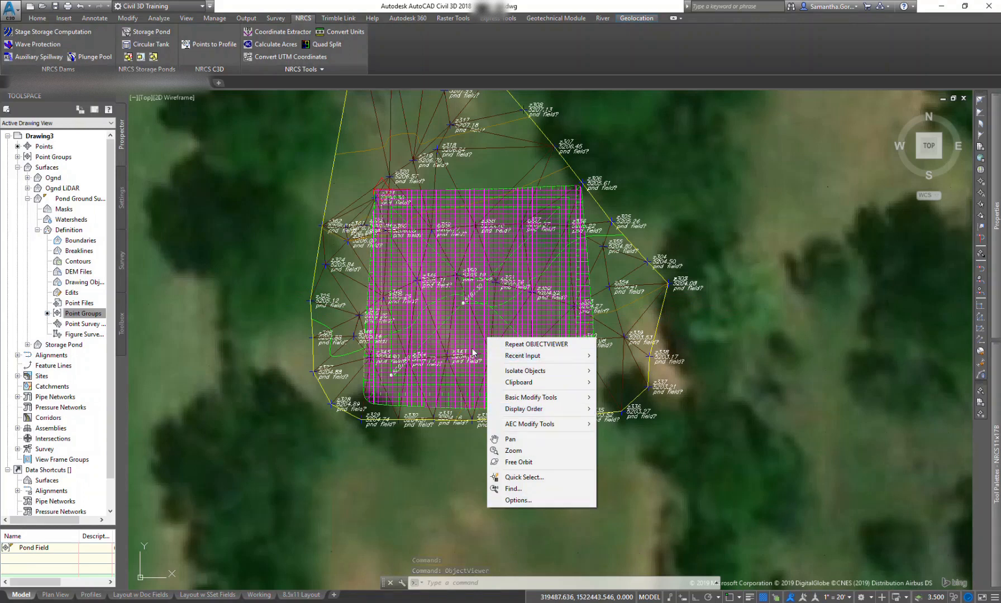
key(Escape)
key(Escape)
key(Escape)
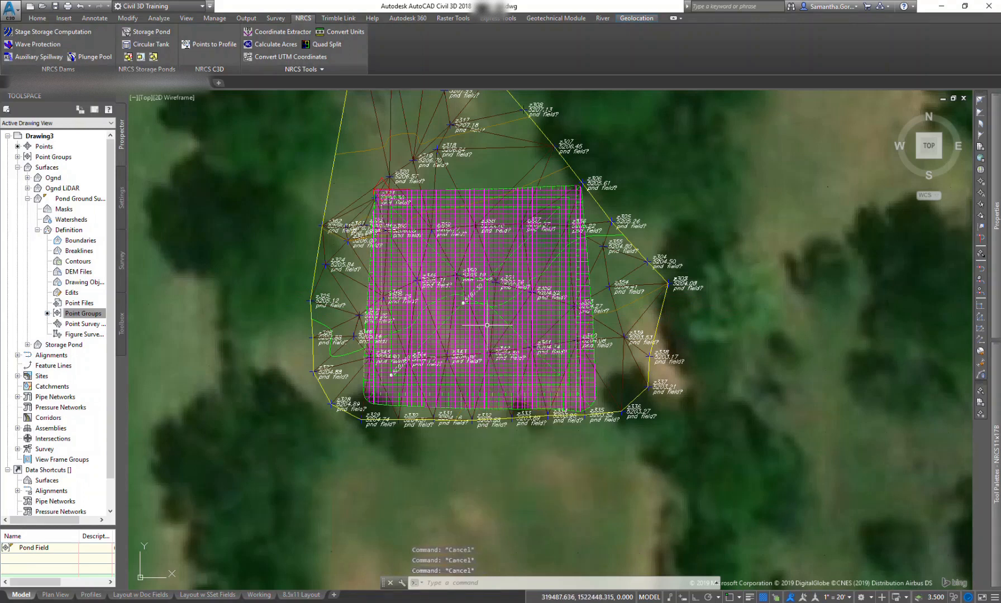
- Open the object properties of the Storage Pond surface and close them again
click(488, 325)
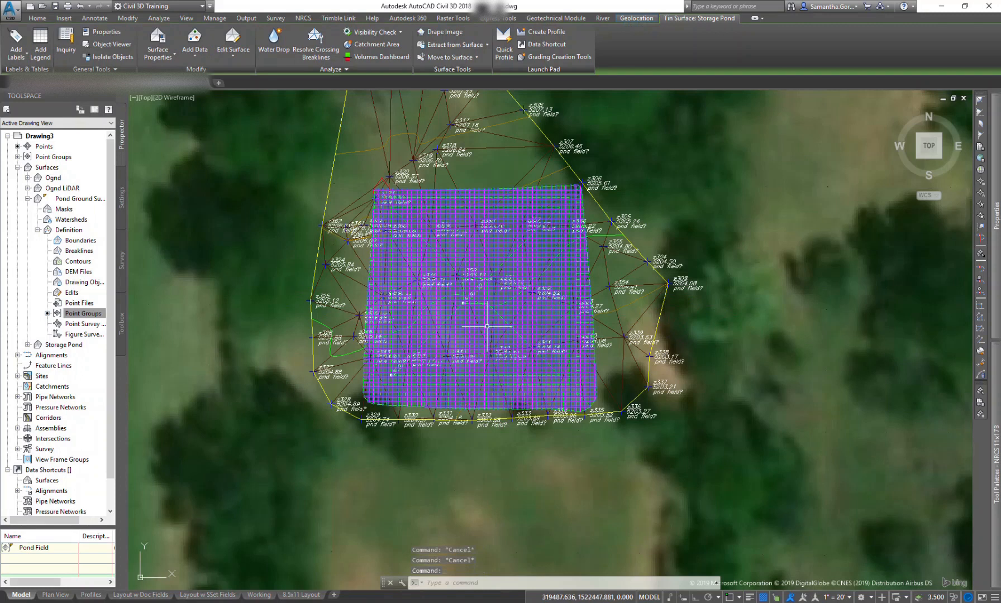
right_click(488, 326)
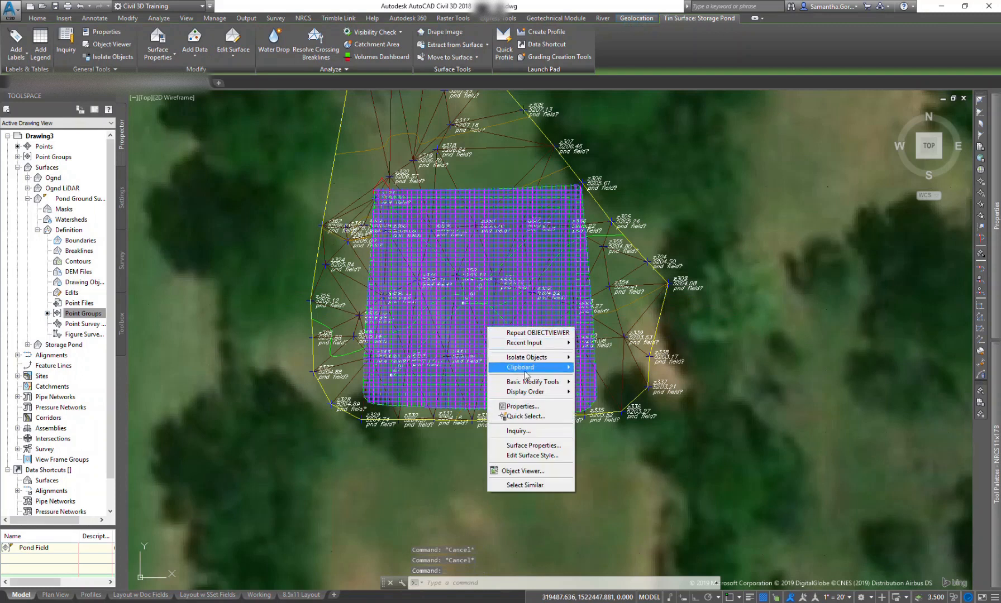
click(522, 407)
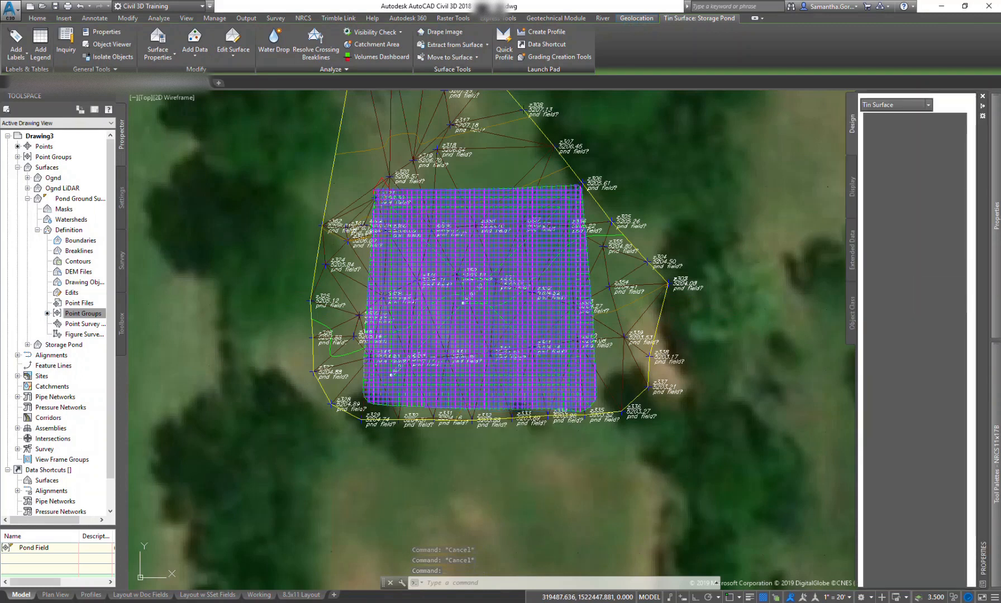
click(983, 100)
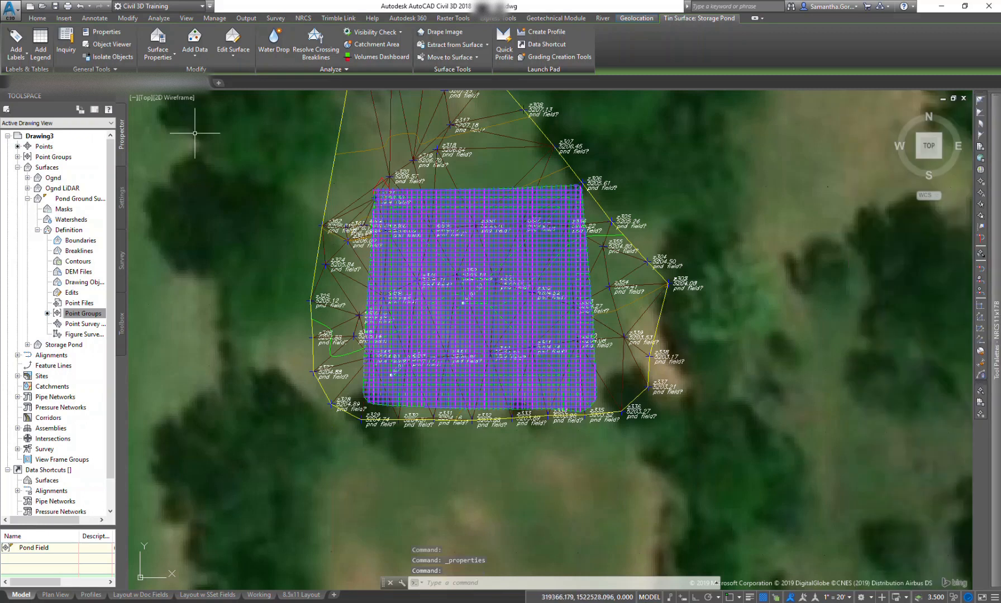
- Set the Storage Pond surface's style to Fini Contours (1 and 5) and inspect the contours in the drawing
click(150, 43)
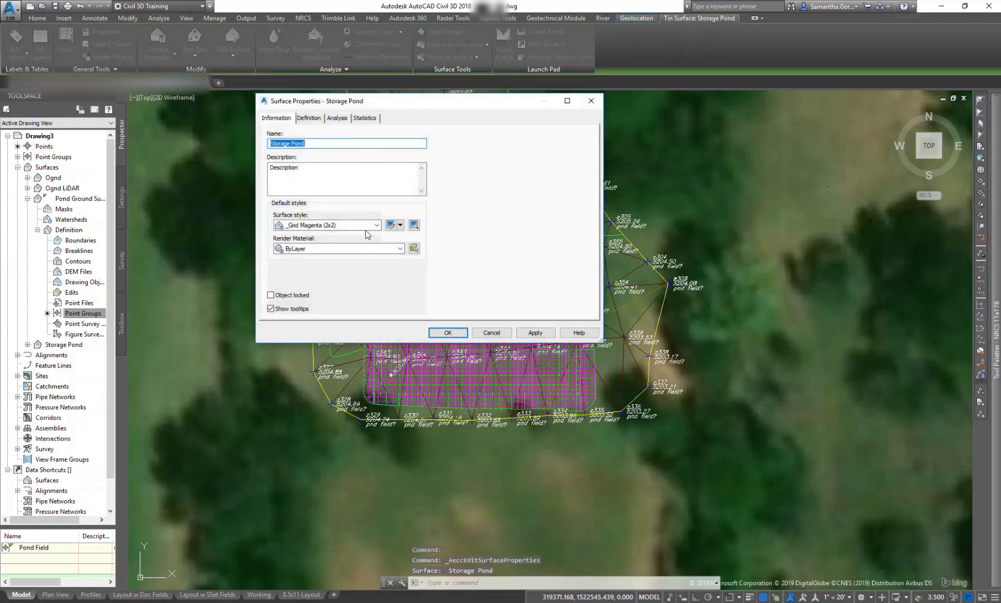
click(376, 226)
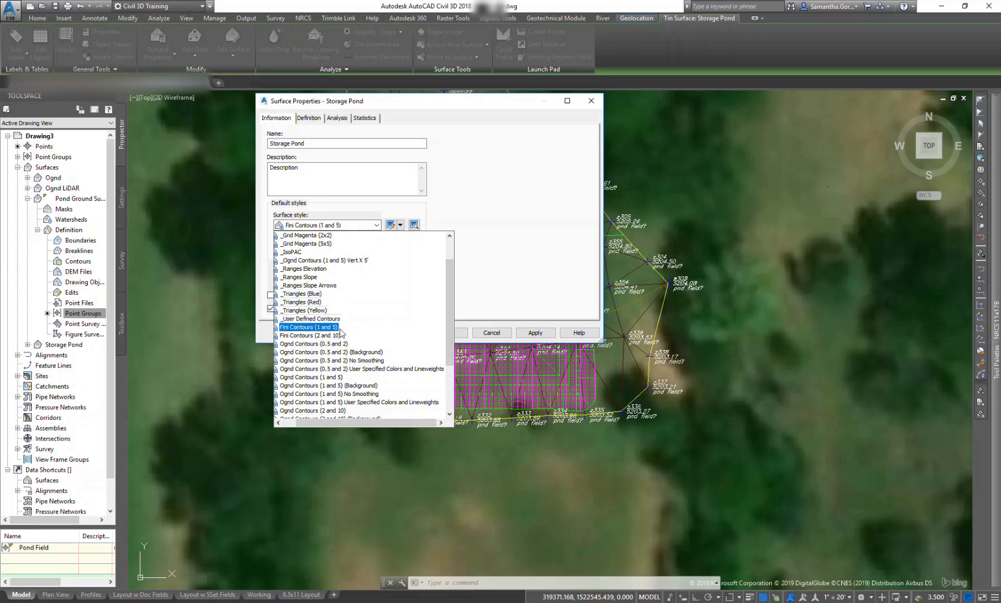
click(320, 328)
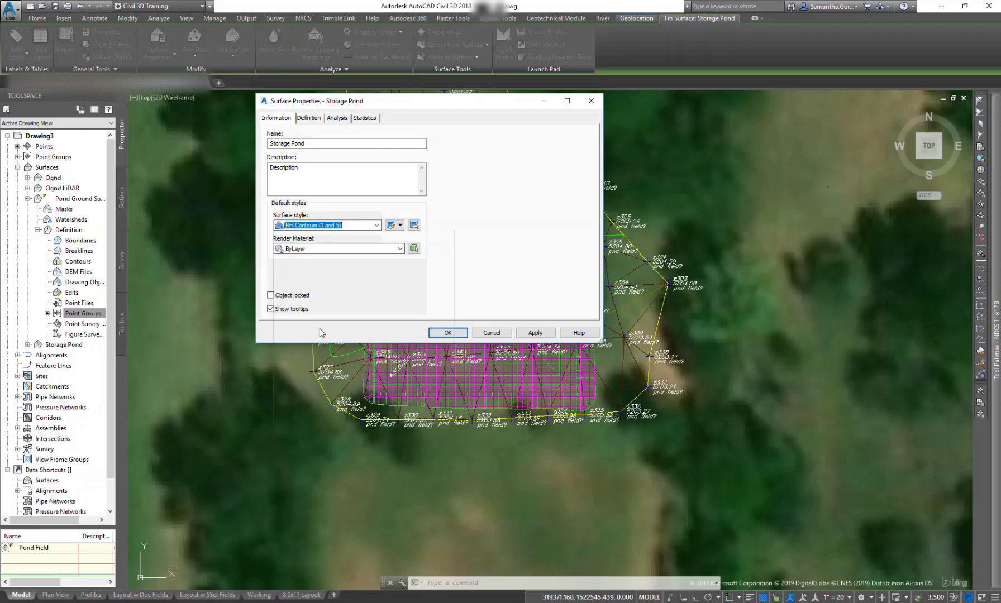
click(535, 333)
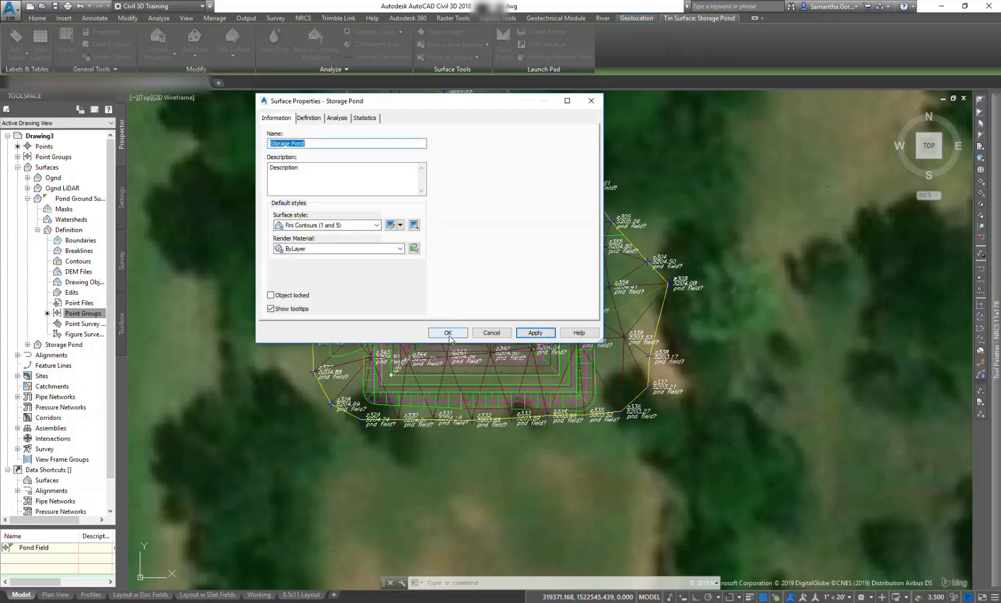
click(448, 333)
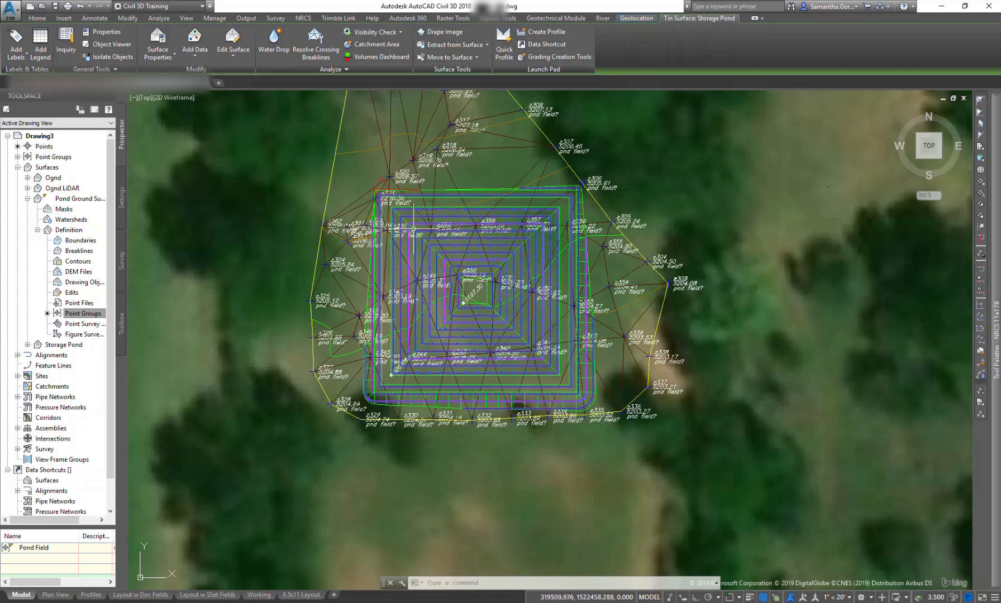
scroll(543, 336, up, 3)
scroll(536, 344, down, 5)
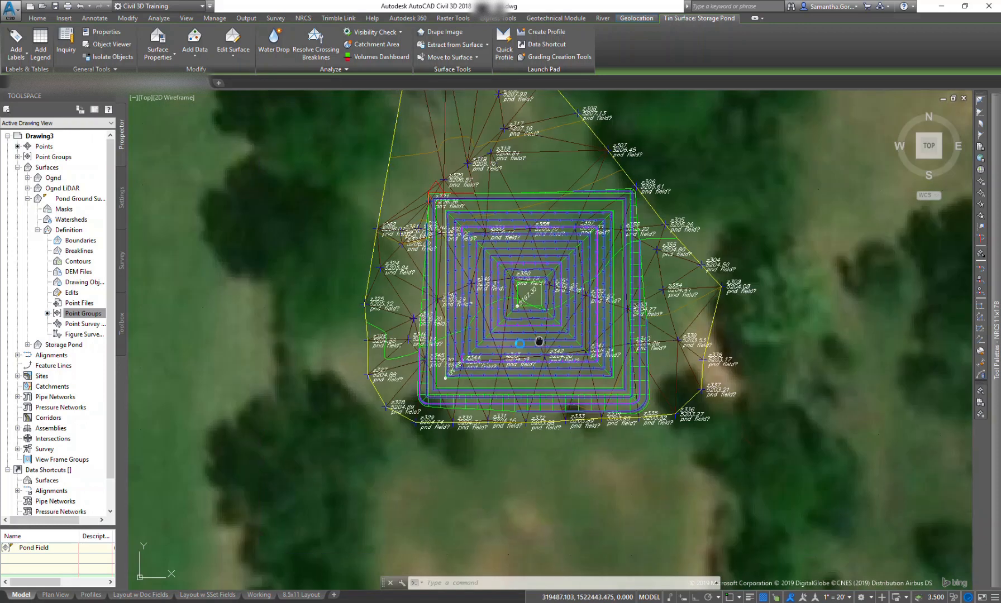
scroll(525, 337, up, 2)
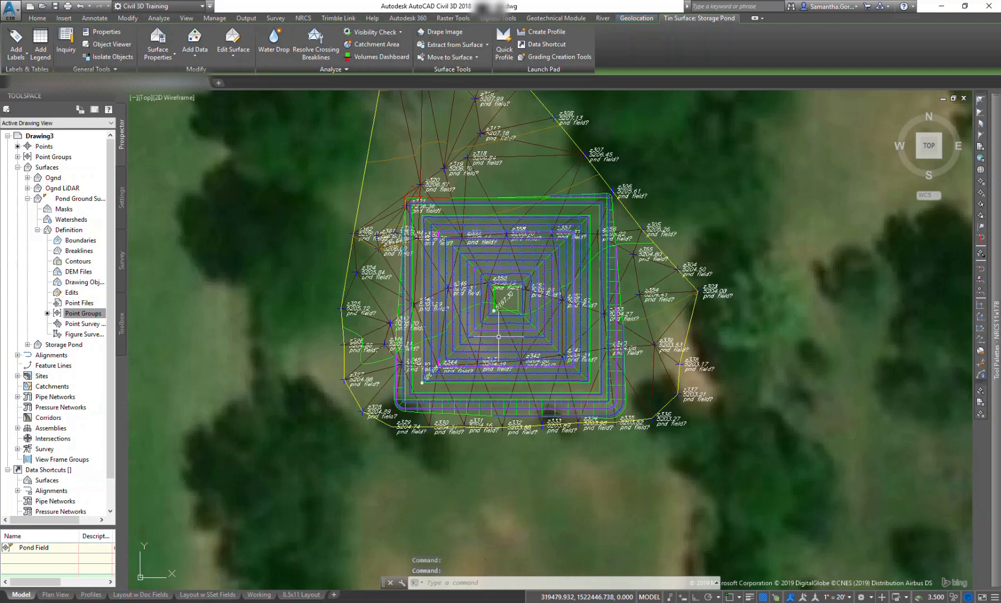
- Change the Storage Pond surface's style to Fini Contours (2 and 10), check the contours in plan, and deselect the surface
click(503, 331)
click(497, 333)
click(495, 349)
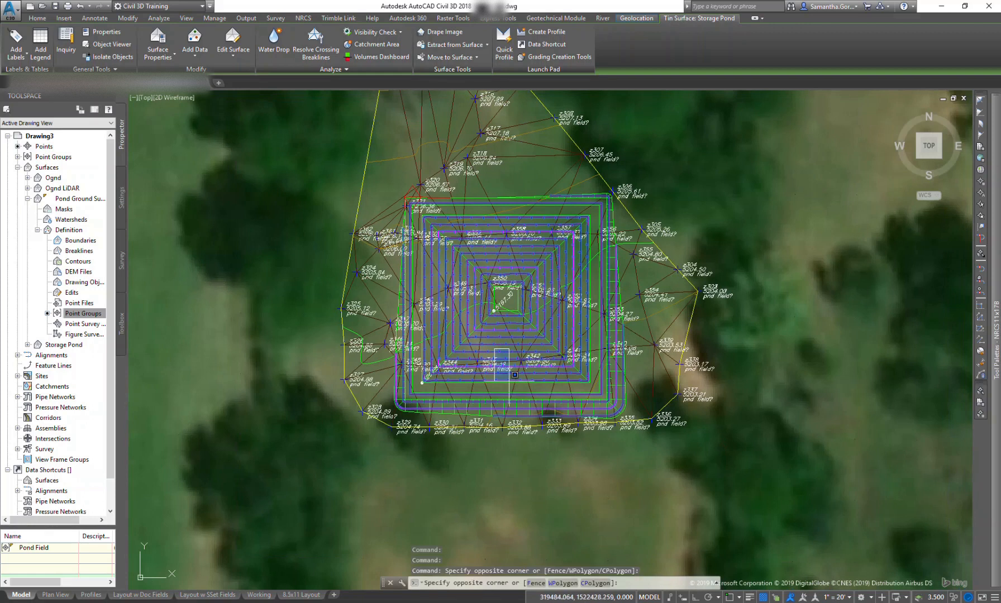
click(510, 383)
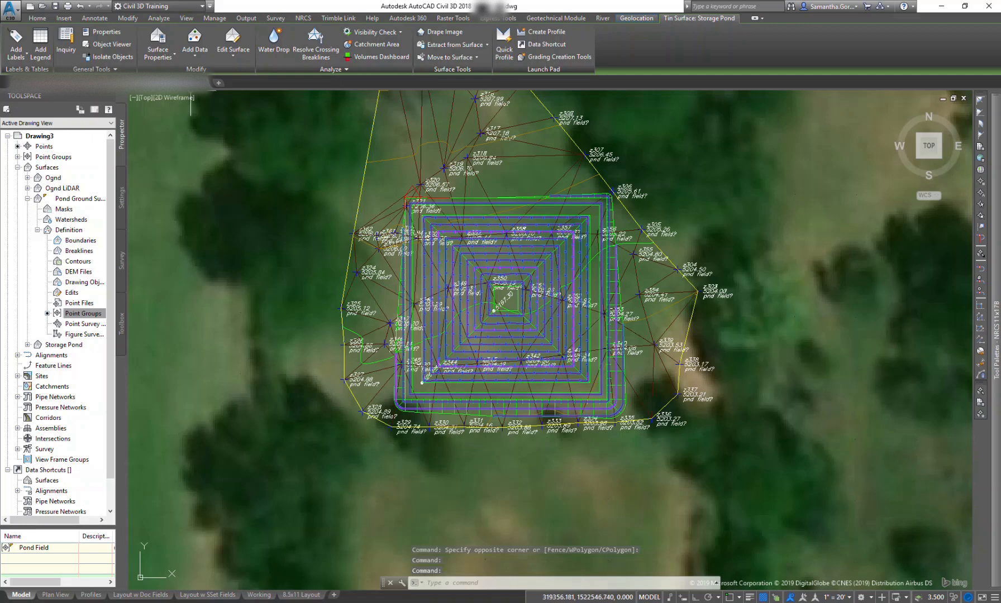
click(164, 43)
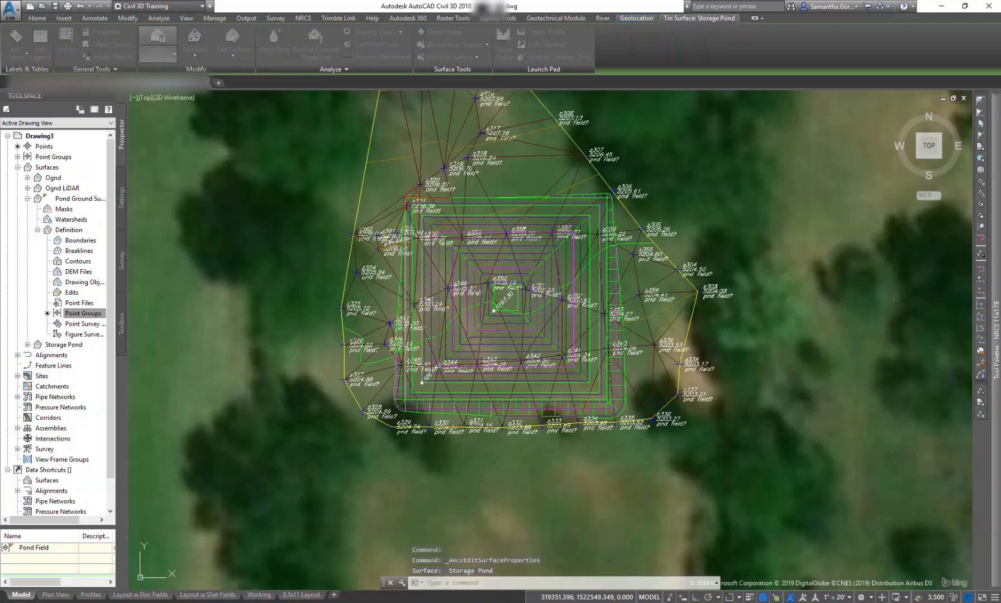
click(375, 226)
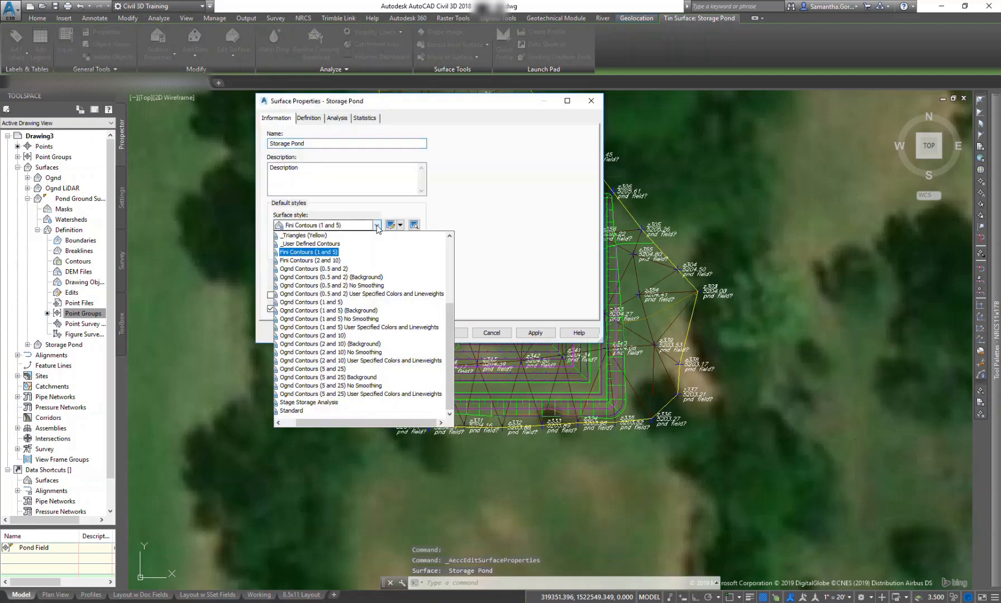
click(373, 276)
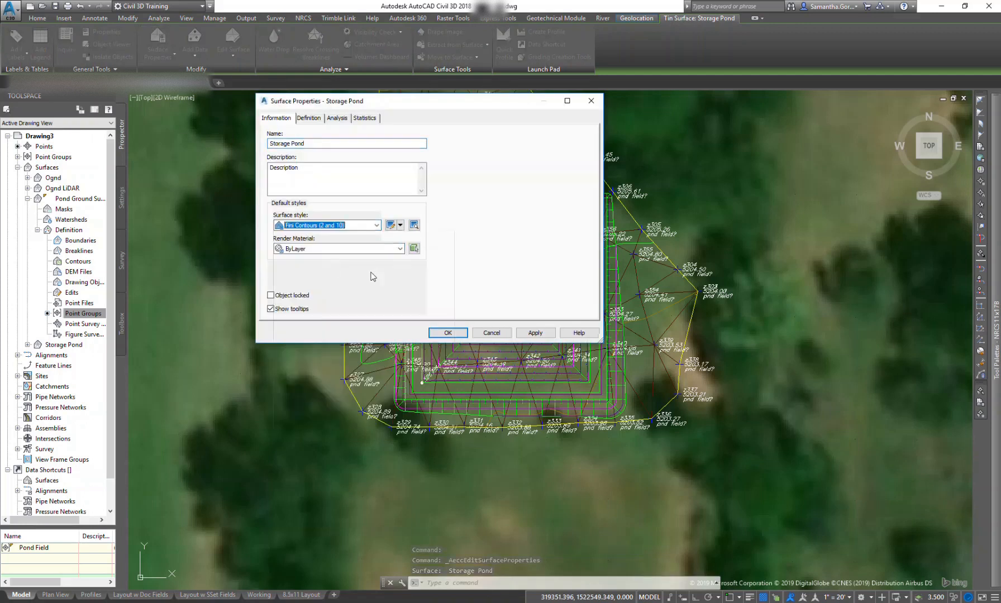
click(535, 333)
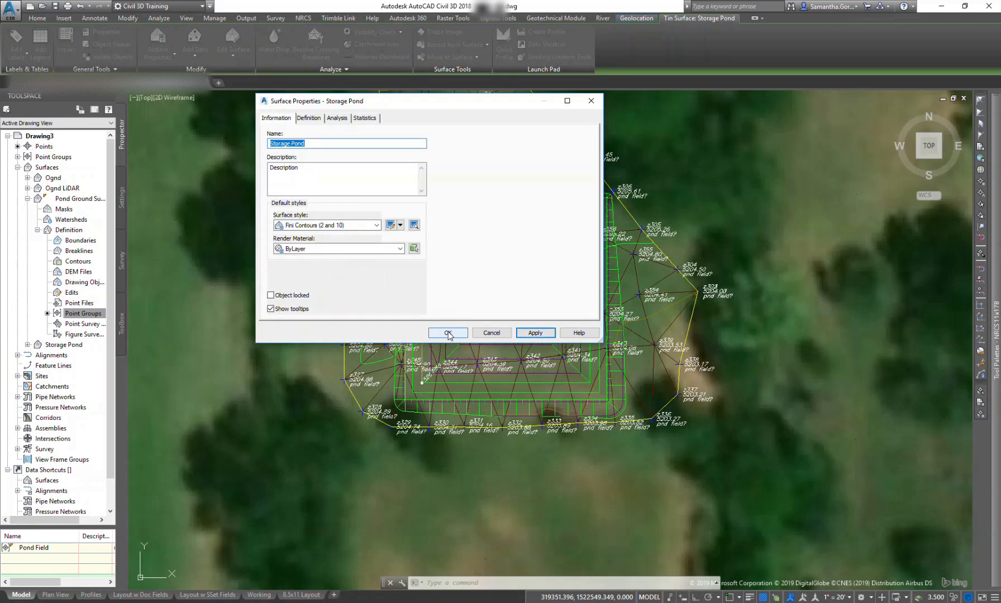
click(448, 333)
scroll(547, 354, up, 4)
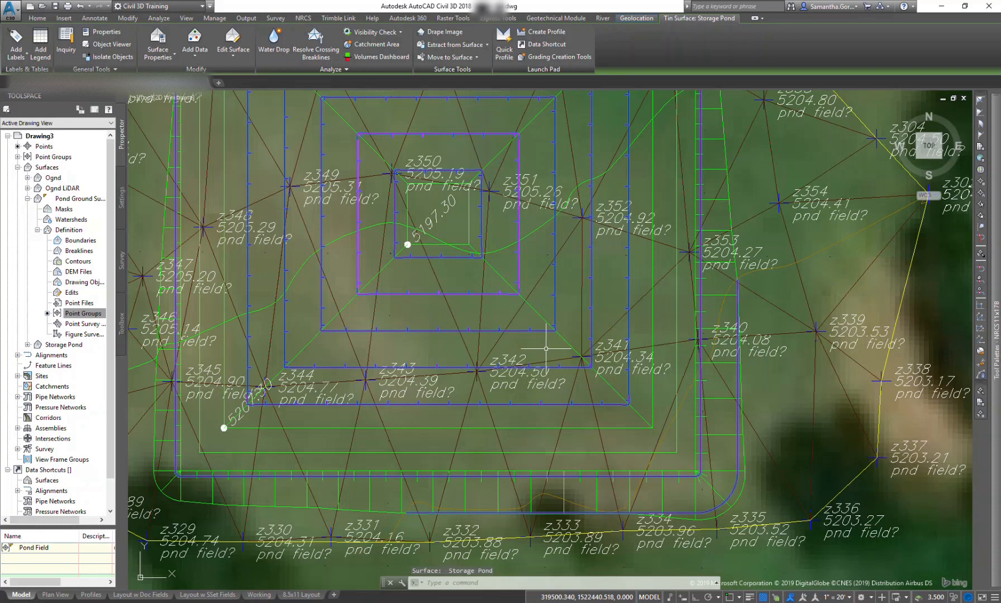
scroll(550, 346, down, 2)
key(Escape)
scroll(550, 342, down, 3)
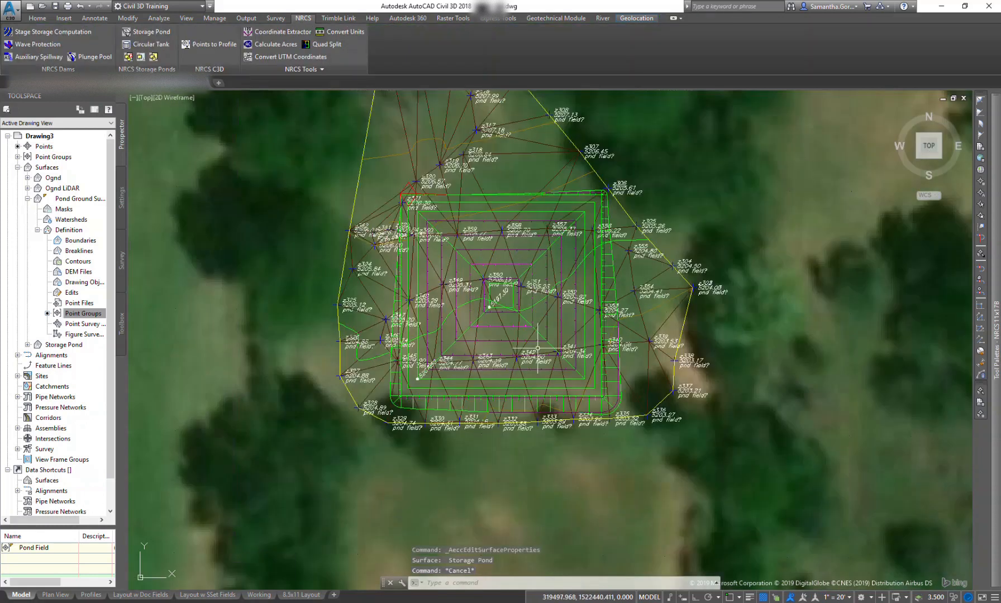
scroll(542, 372, down, 3)
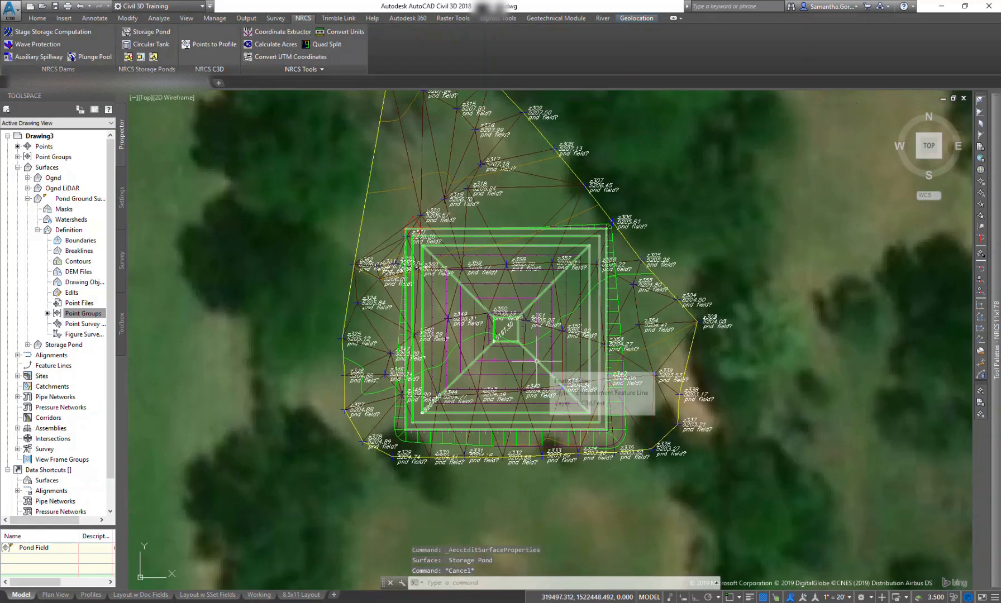
scroll(470, 390, up, 3)
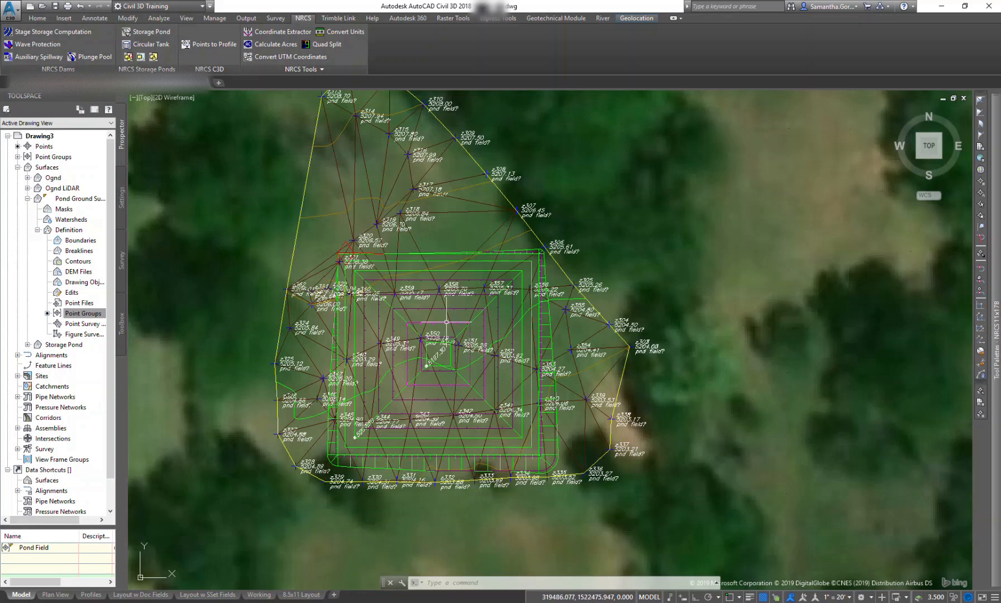
- Open the Volumes Dashboard and start a new TIN volume surface named Volume Storage Pond
click(158, 18)
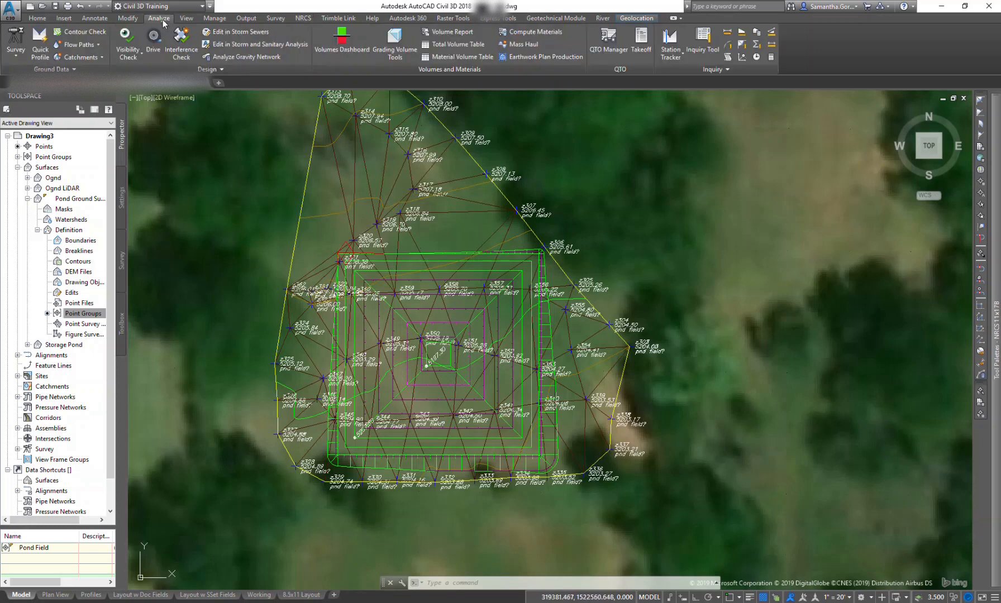
click(325, 47)
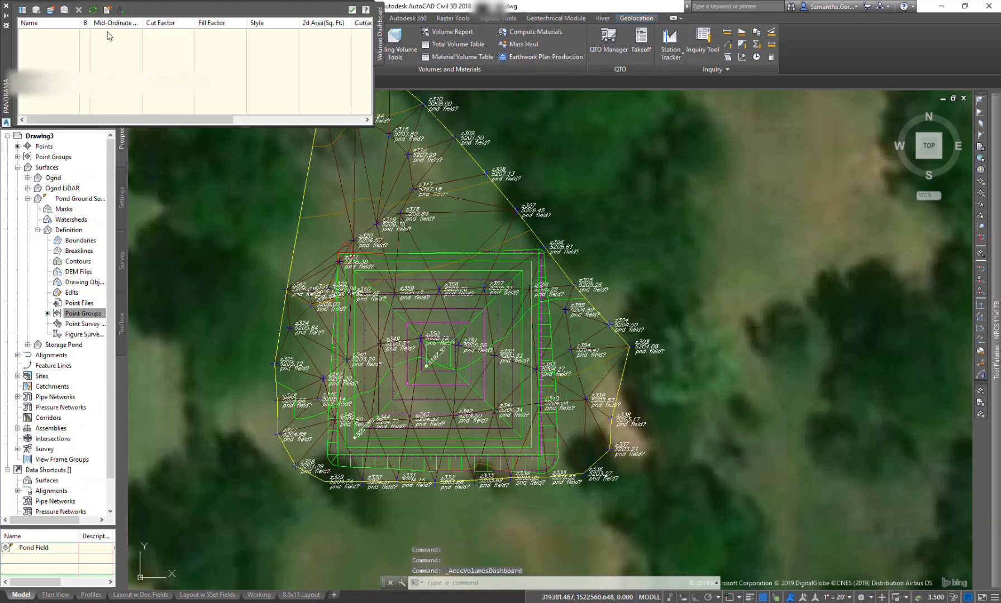
click(51, 11)
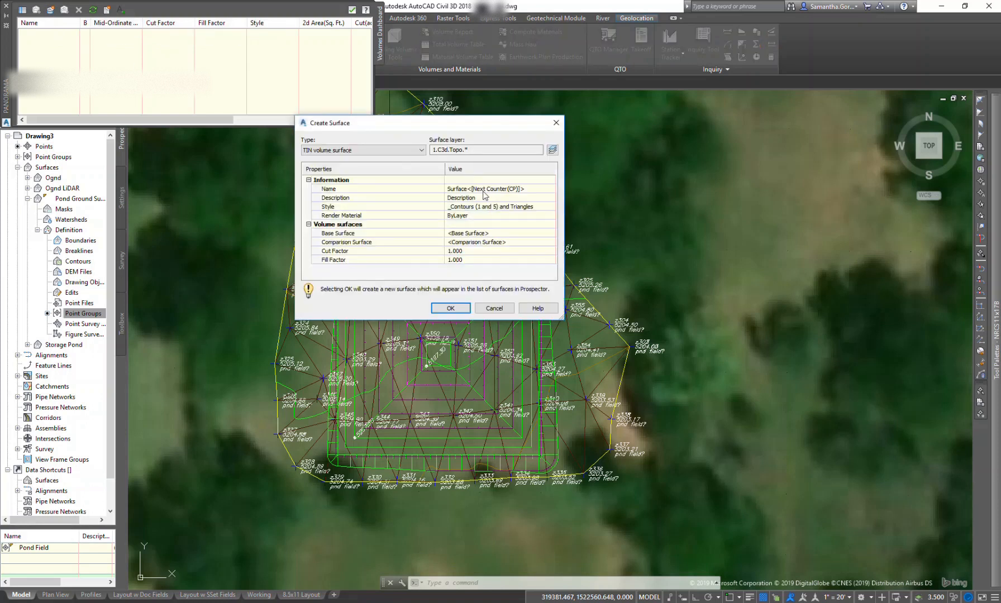
click(484, 191)
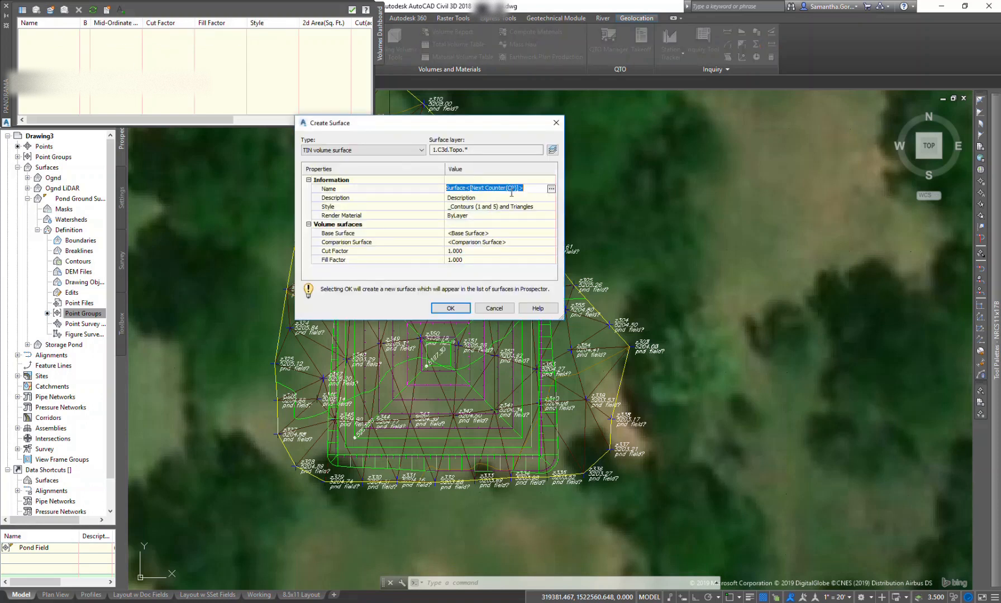
text(Volume Storage Pond)
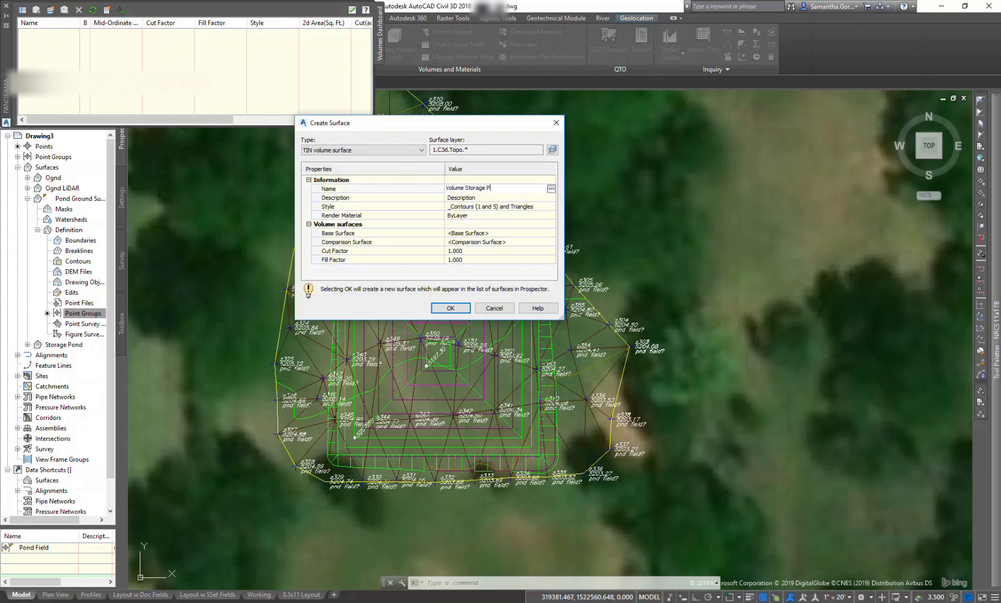
- Set the new volume surface's style to _<off>
click(472, 208)
click(552, 207)
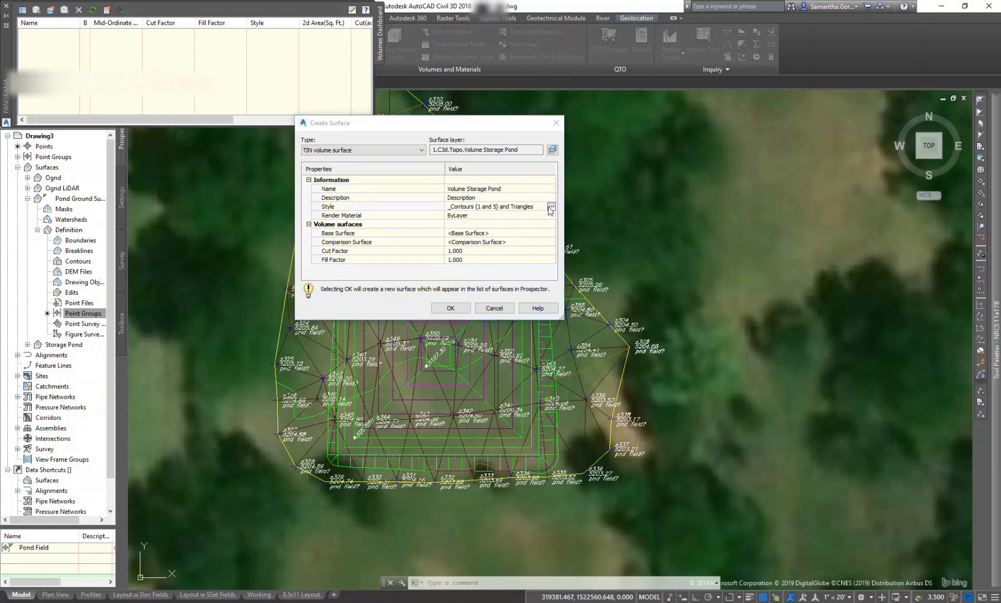
click(450, 219)
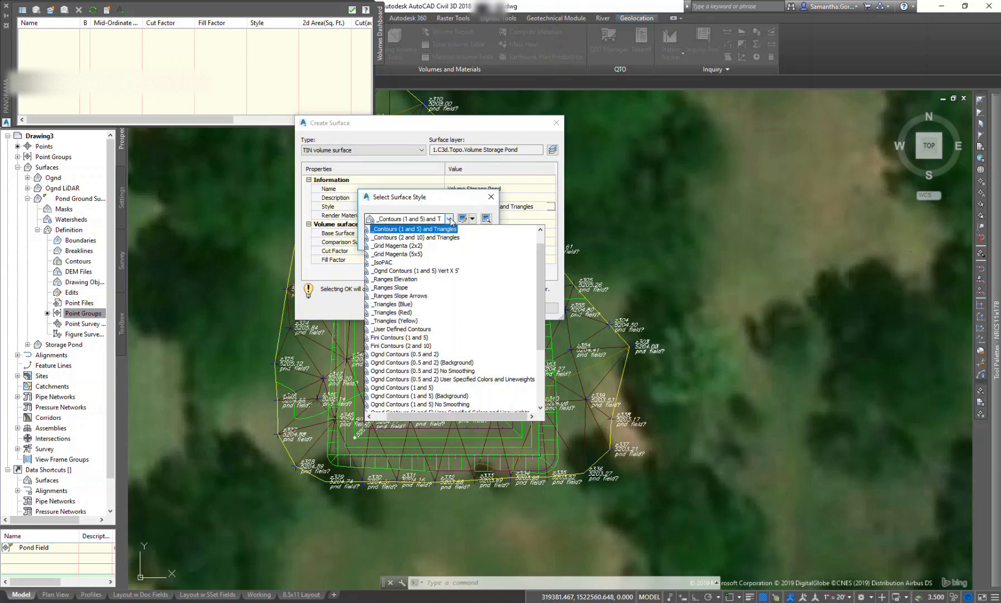
scroll(403, 313, up, 2)
click(387, 230)
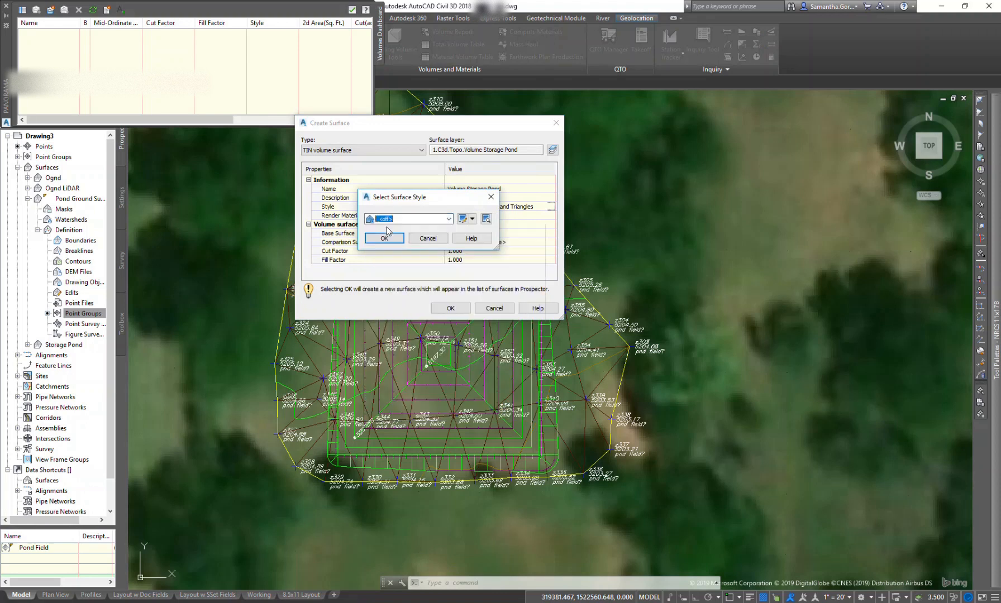
click(392, 238)
- Use Pond Ground Surface as the base and Storage Pond as the comparison surface, and create the volume surface
click(474, 235)
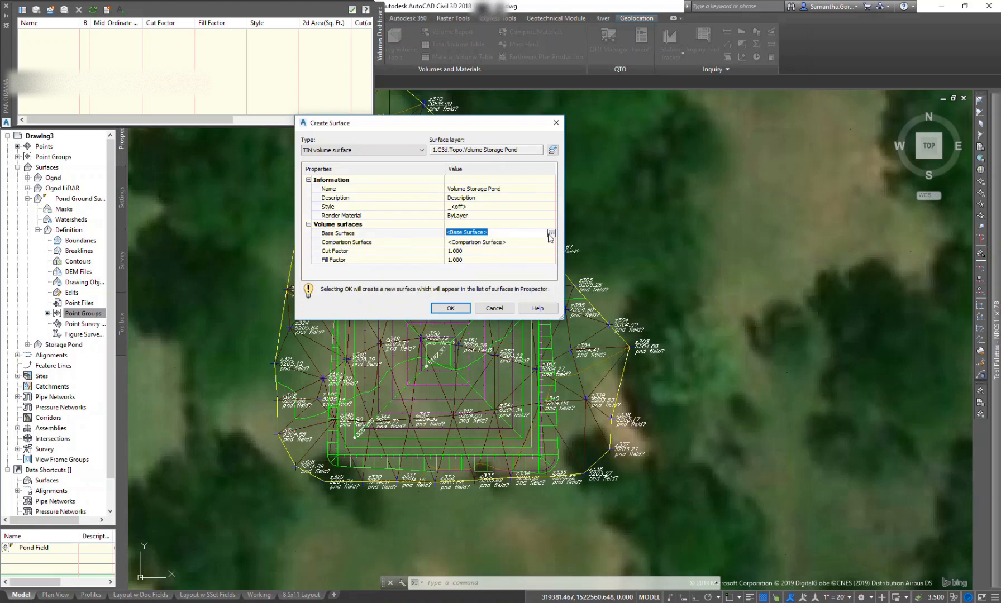
click(551, 234)
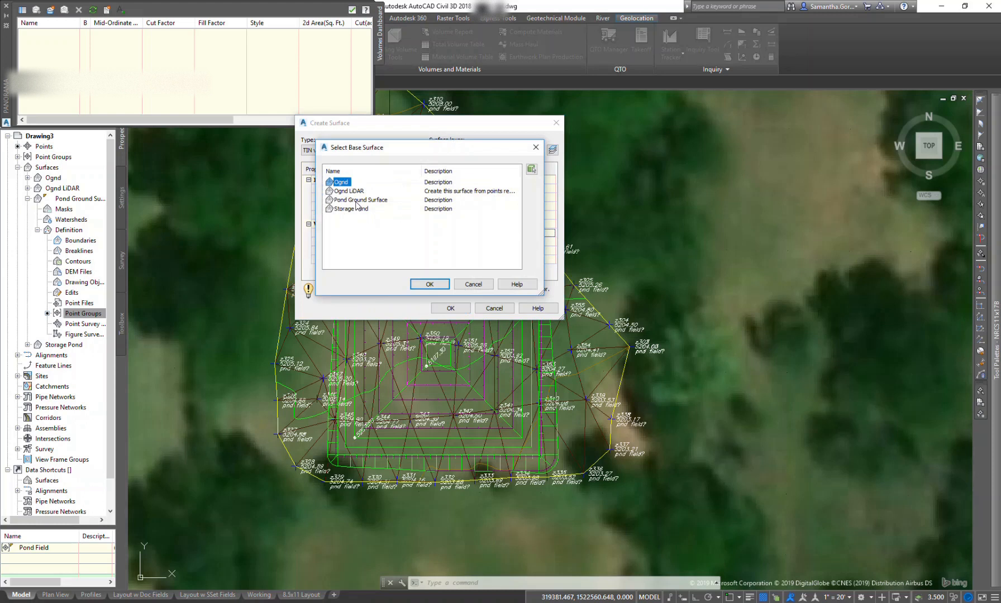
click(357, 201)
click(443, 282)
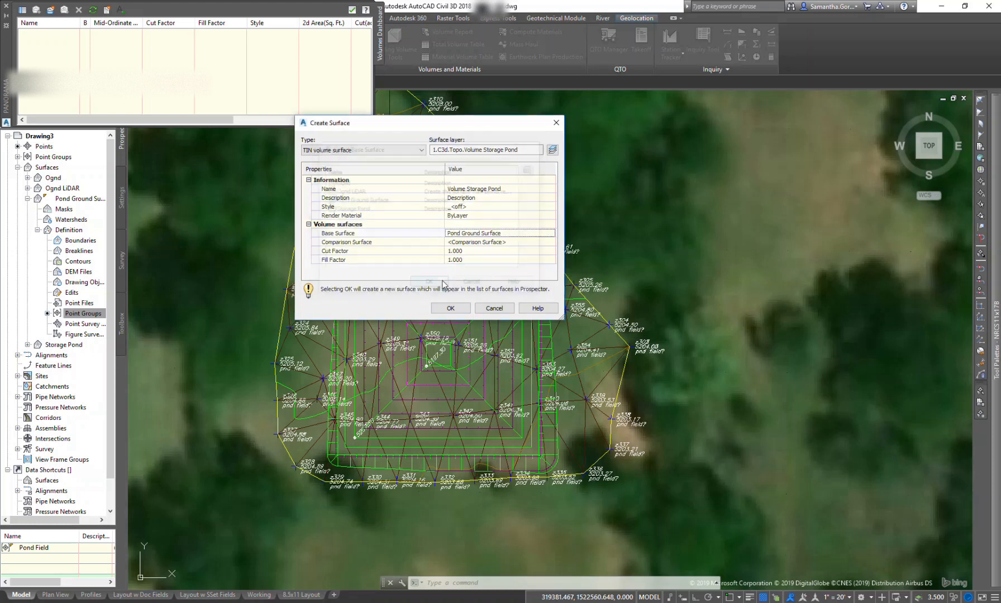
click(470, 244)
click(534, 245)
click(552, 242)
click(357, 209)
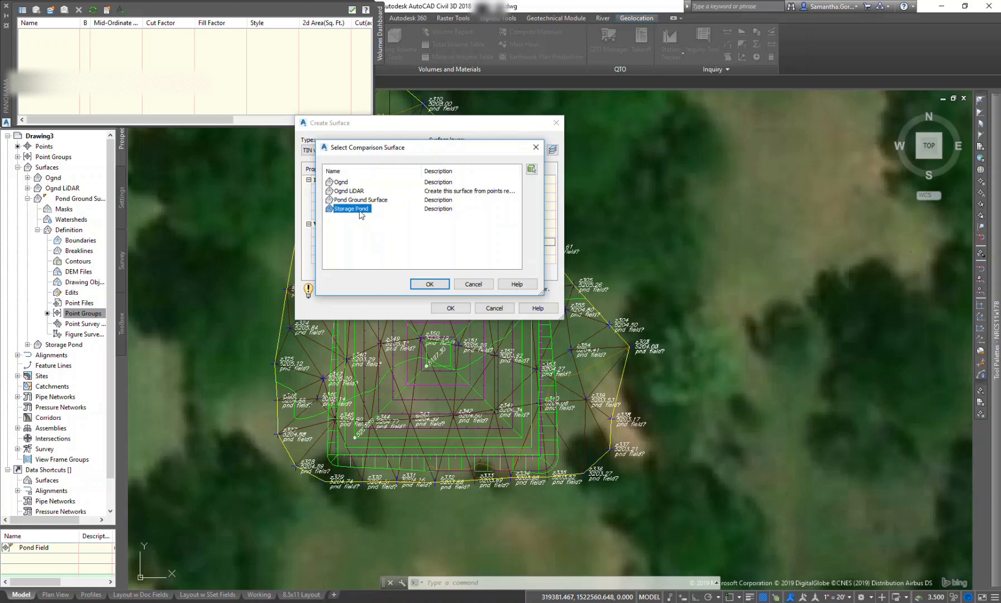
click(436, 285)
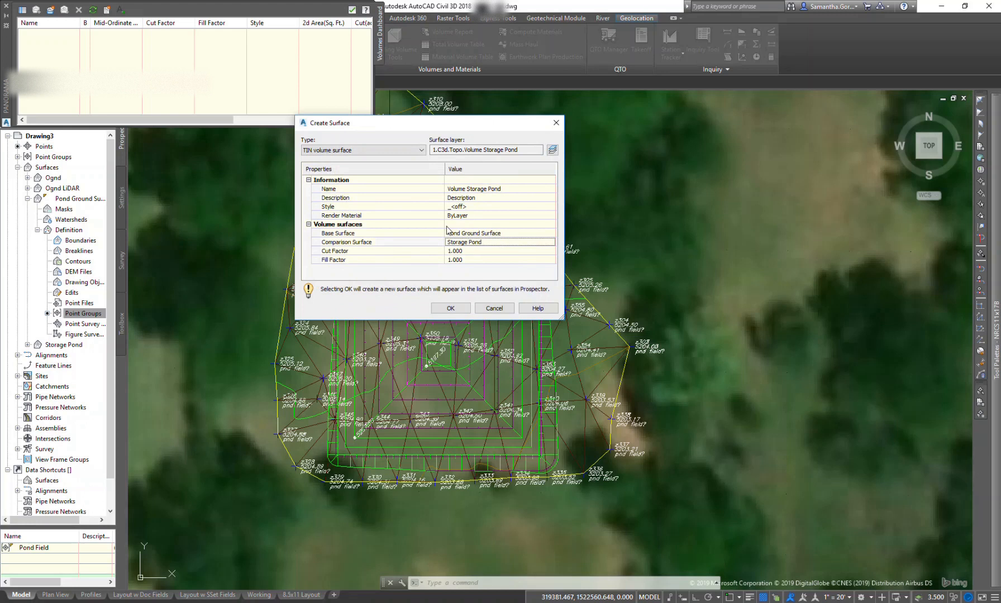
click(451, 308)
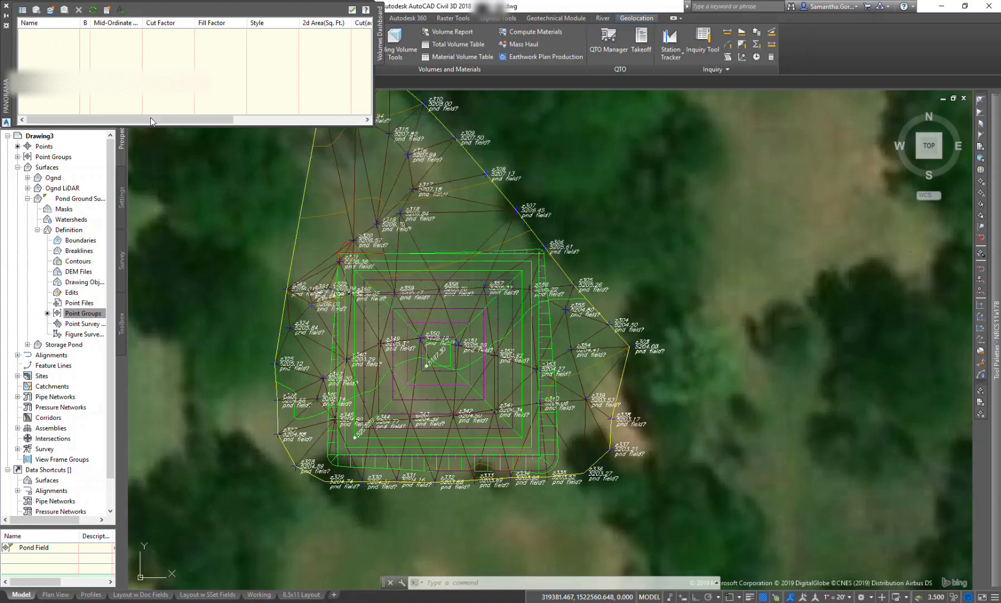
- Enlarge the Volumes Dashboard and review the area, cut, fill and net volume columns for Volume Storage Pond
drag(175, 118, 309, 117)
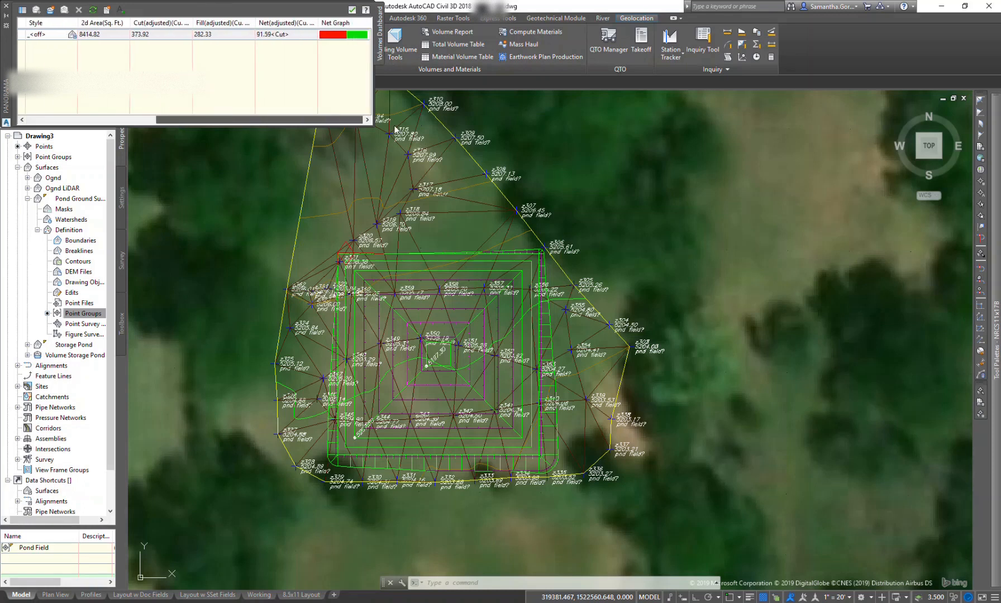
drag(372, 127, 436, 144)
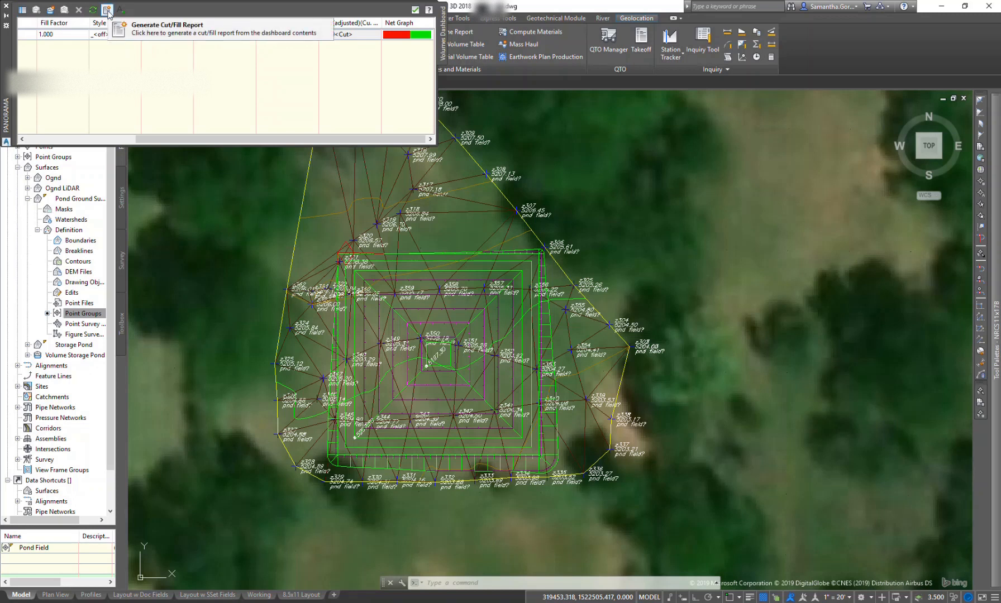
drag(208, 139, 99, 140)
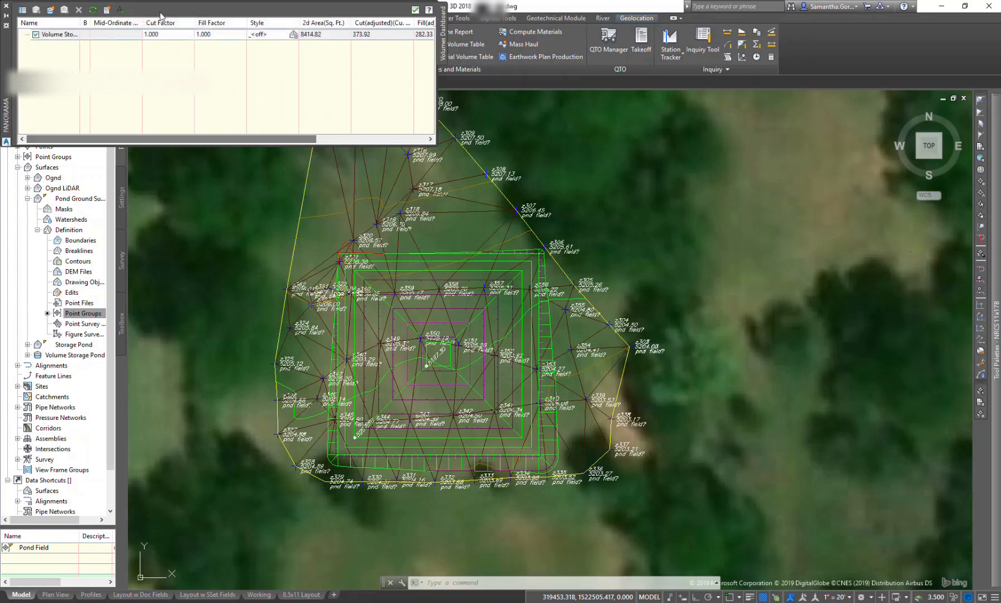
mouse_move(261, 140)
mouse_down()
mouse_move(375, 142)
mouse_move(262, 139)
mouse_up()
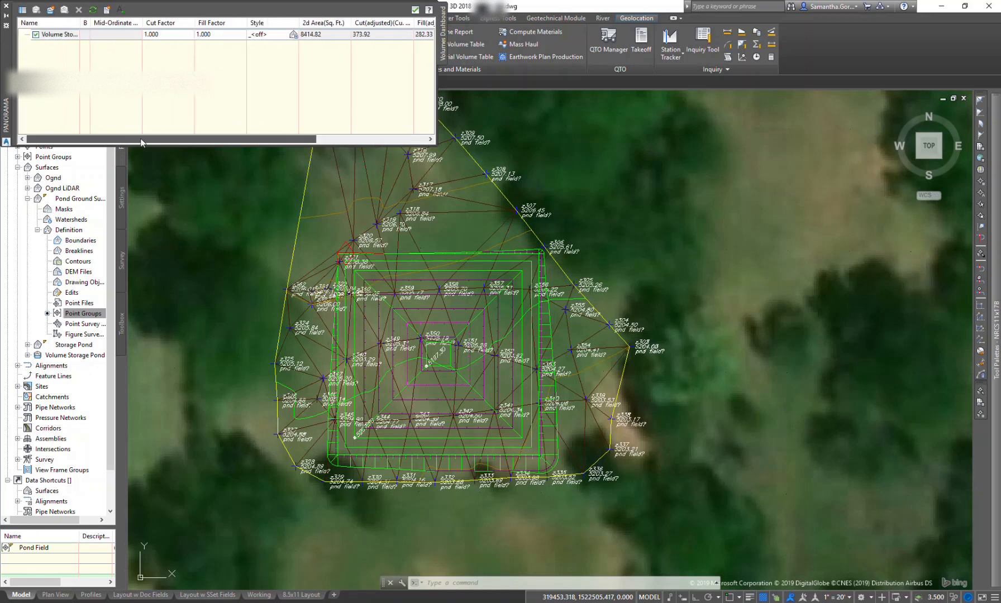
- Generate the Cut/Fill Report for Volume Storage Pond, examine its name, cut and fill entries, and close the report
click(107, 9)
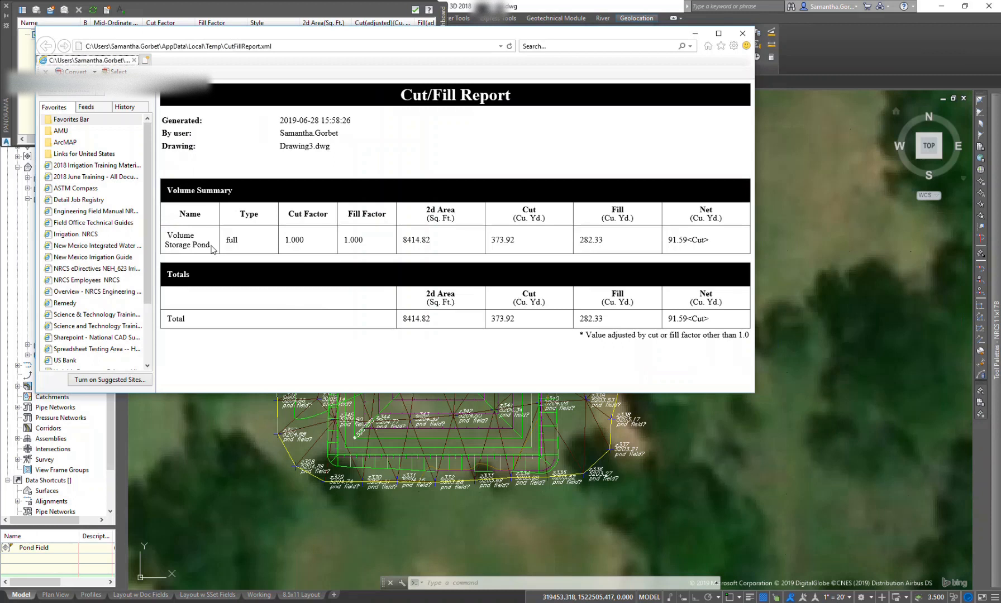
drag(213, 250, 163, 234)
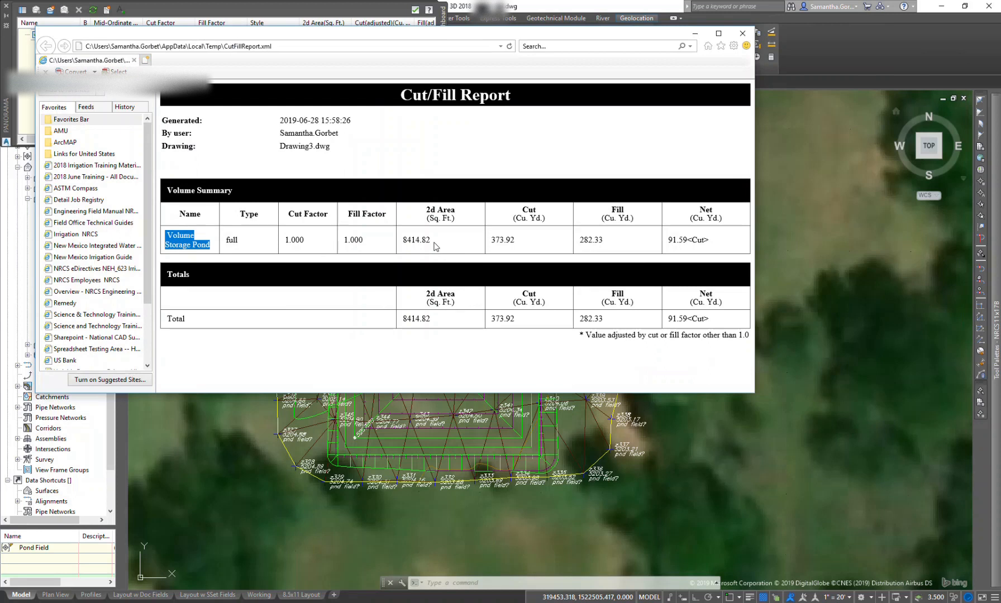
click(514, 241)
double_click(514, 242)
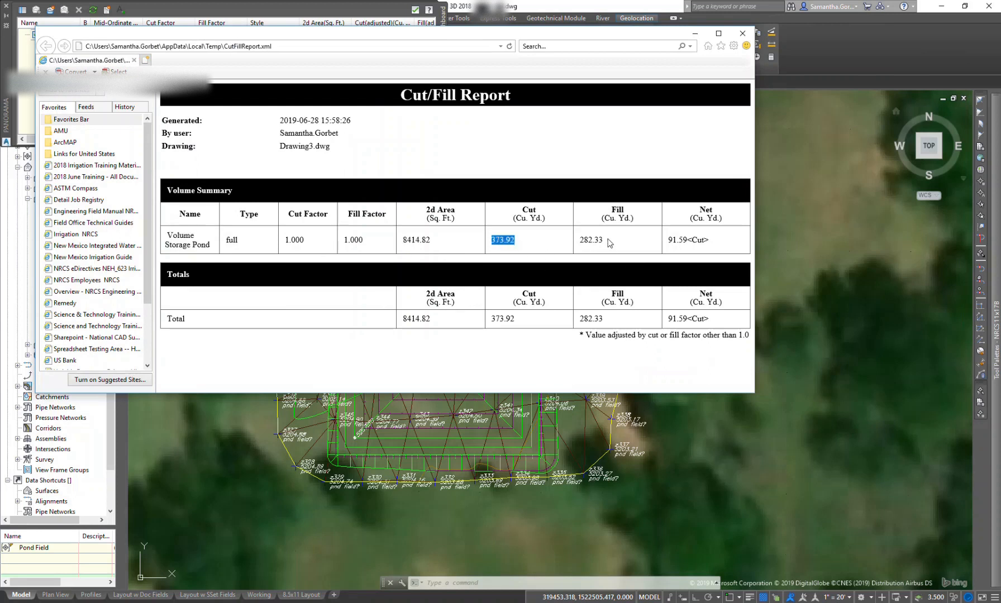
double_click(590, 240)
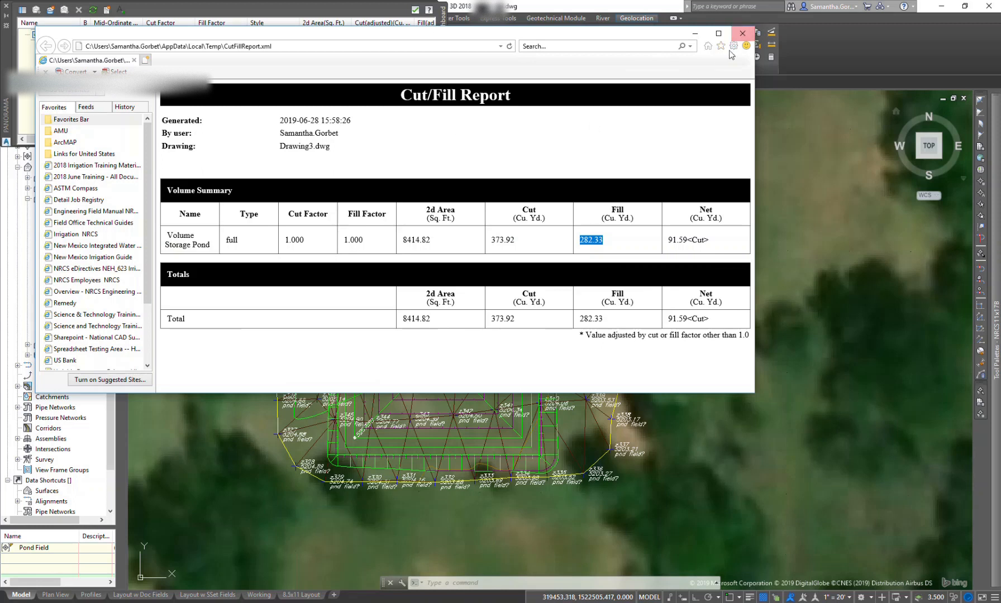
click(741, 34)
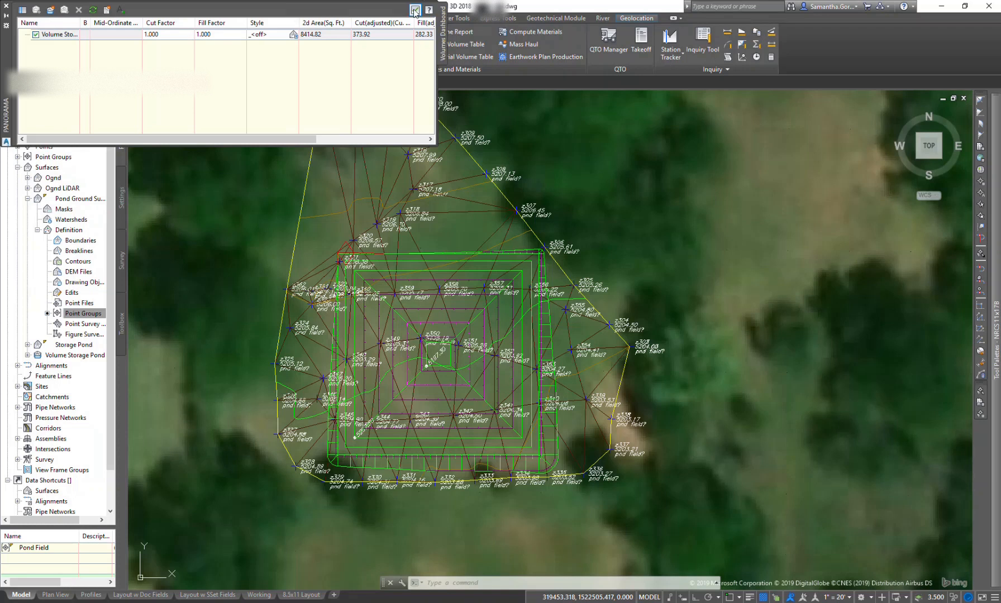
- Close the Volumes Dashboard, select the storage pond's feature lines in the drawing and open their properties
click(463, 436)
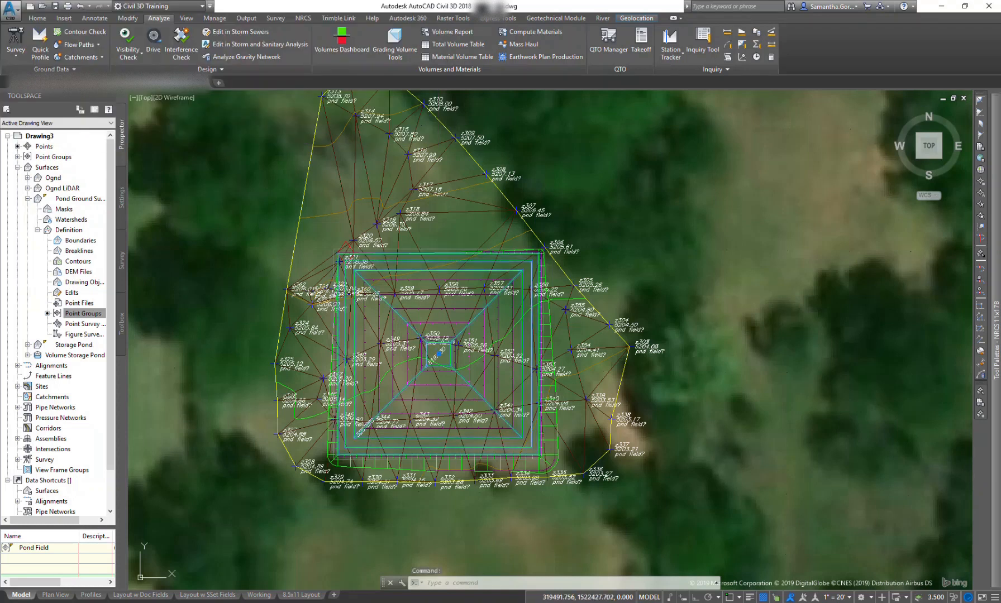
right_click(460, 439)
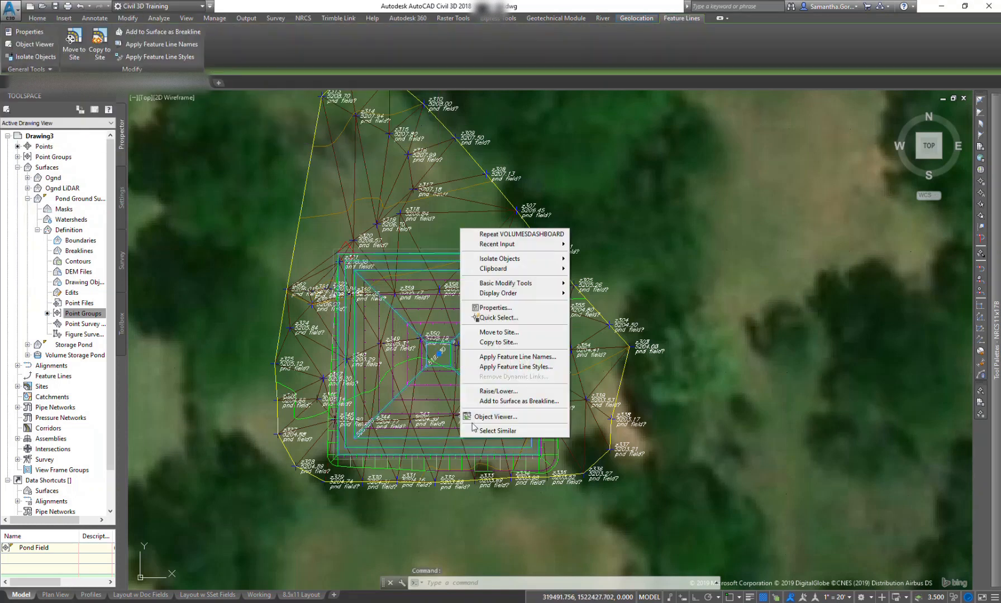
click(496, 308)
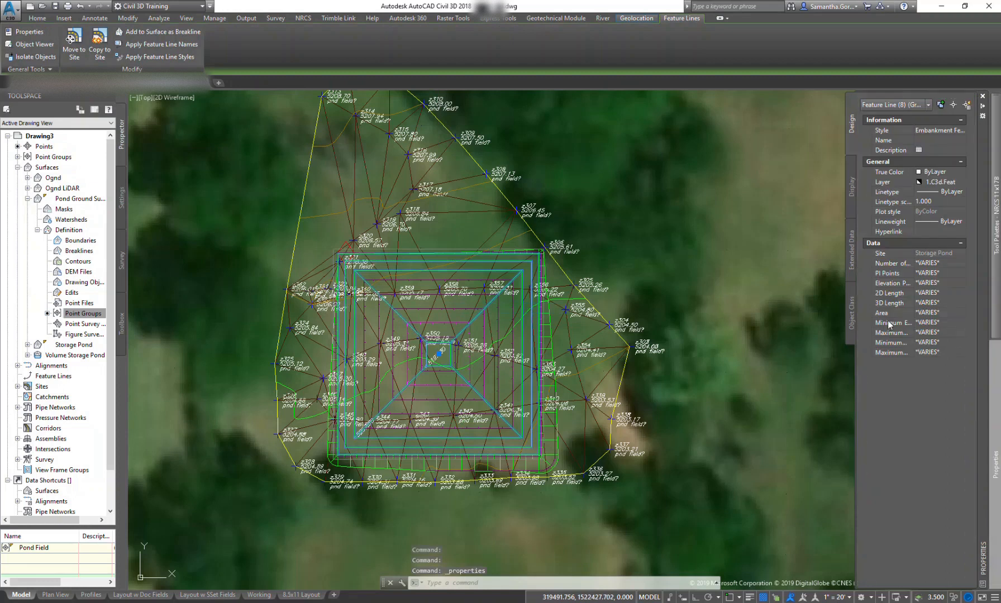